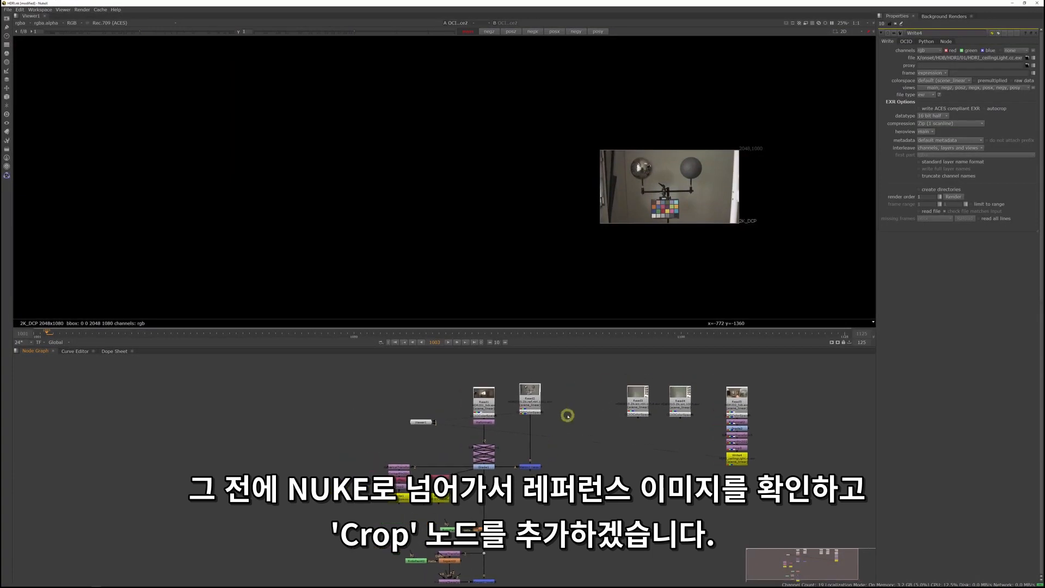
Step: Add a Crop node on a branch below Read2's OCIOColorSpace and display it in the viewer
click(595, 469)
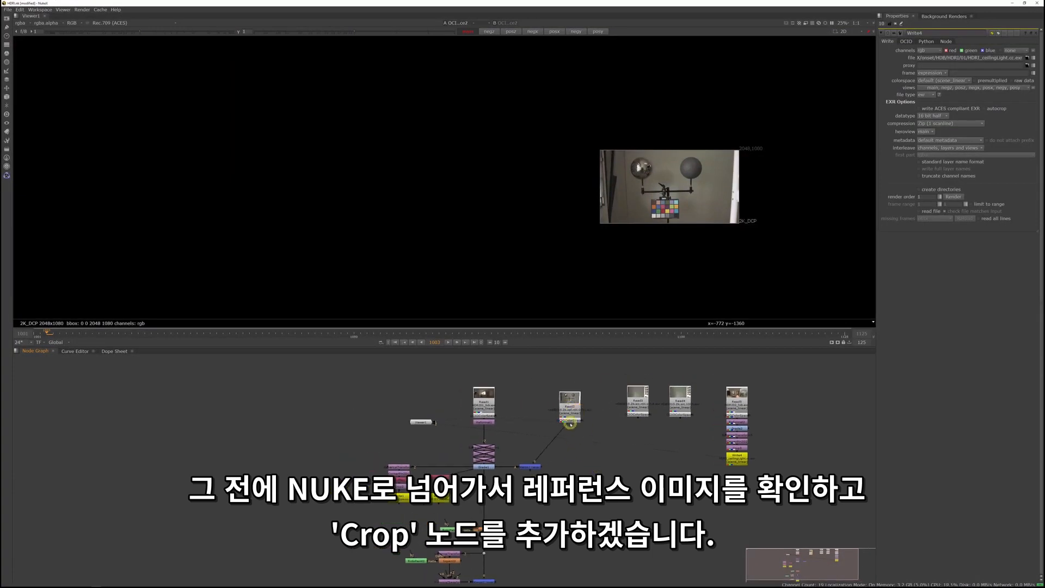
scroll(572, 427, up, 5)
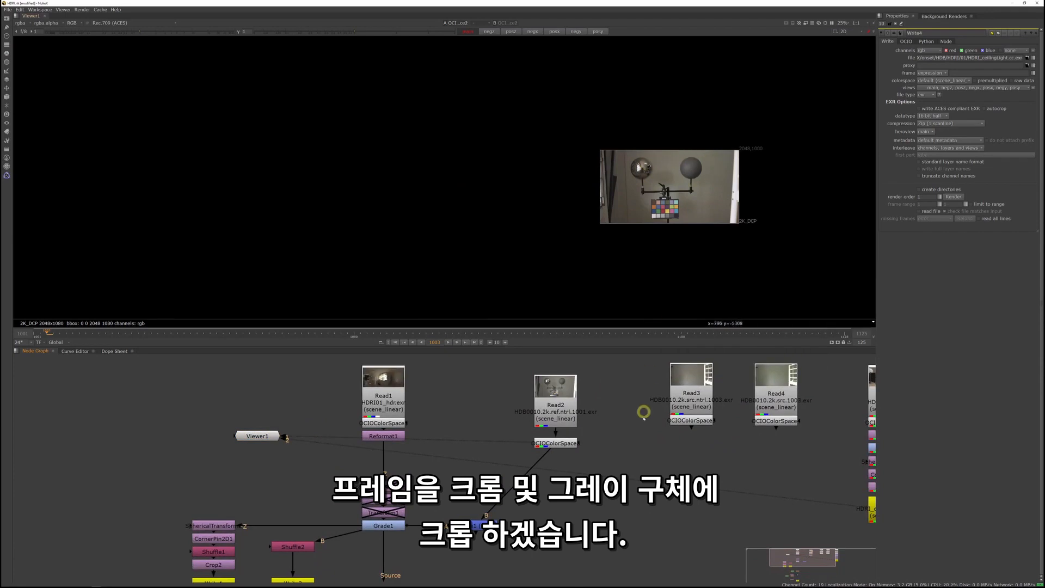
key(Tab)
text(crop)
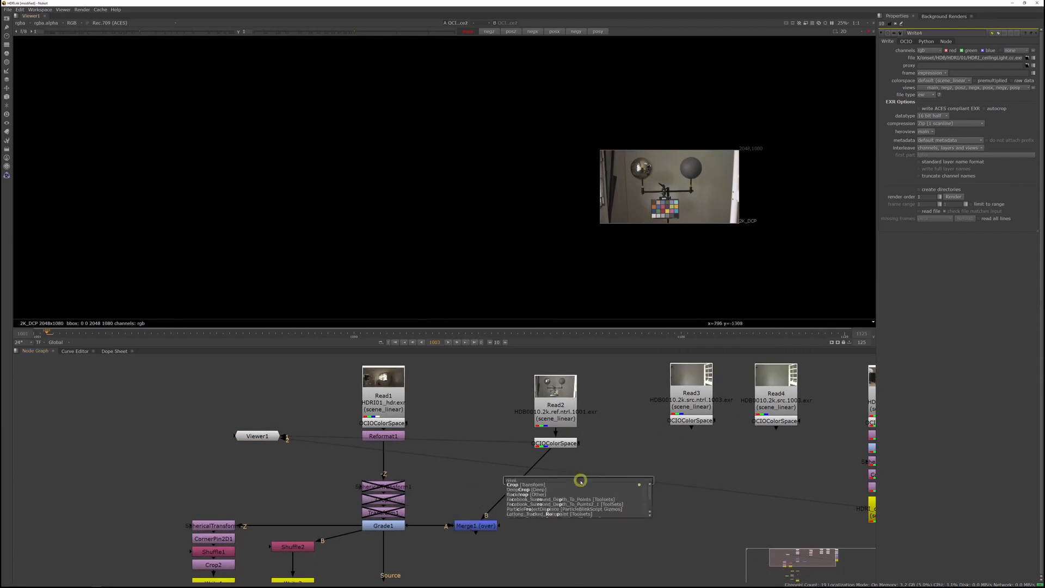
key(Return)
drag(577, 465, 555, 442)
click(581, 481)
key(1)
middle_drag(700, 178, 621, 188)
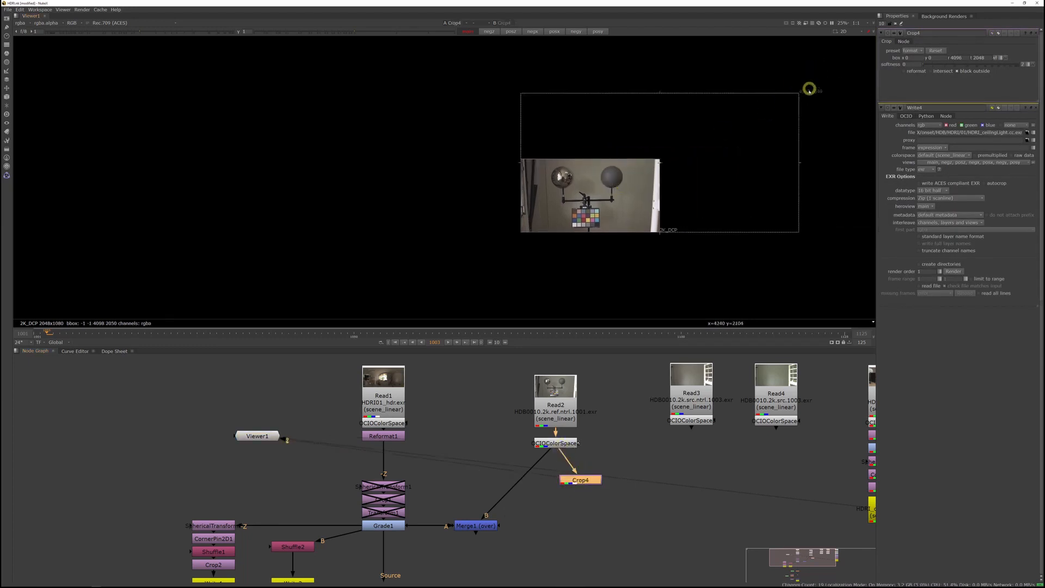
Step: Fit the crop box closely around the chrome sphere, about 363 by 365 pixels, and enable reformat on the Crop node
drag(802, 95, 576, 167)
scroll(578, 166, up, 5)
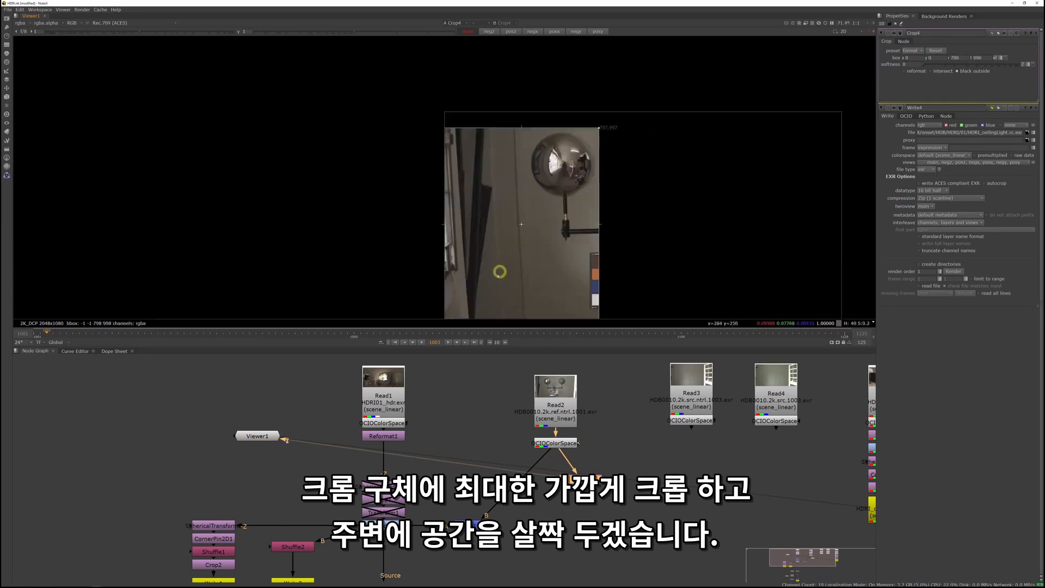
drag(448, 302, 532, 181)
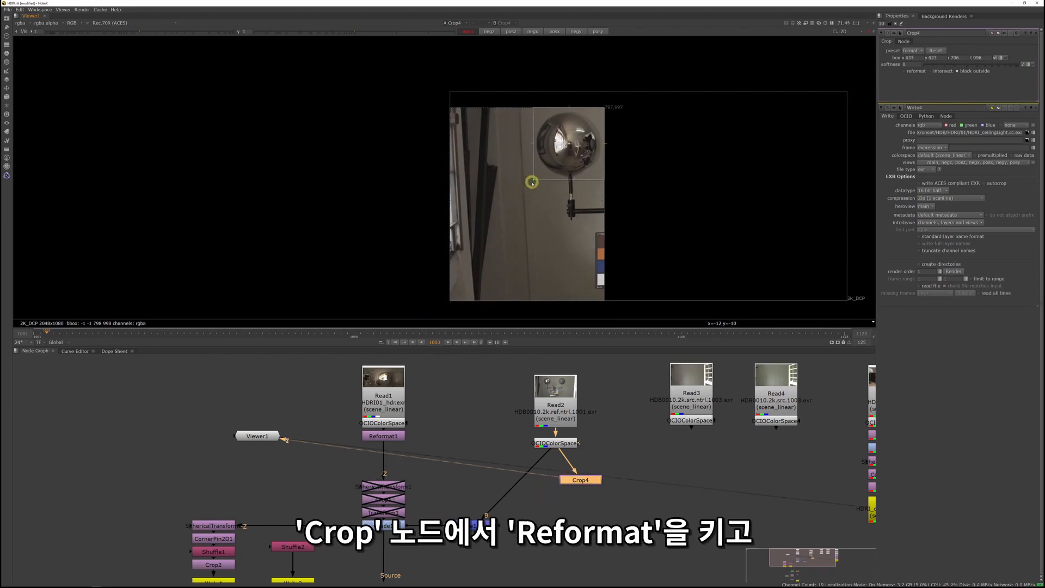
scroll(547, 176, up, 4)
middle_drag(612, 112, 623, 170)
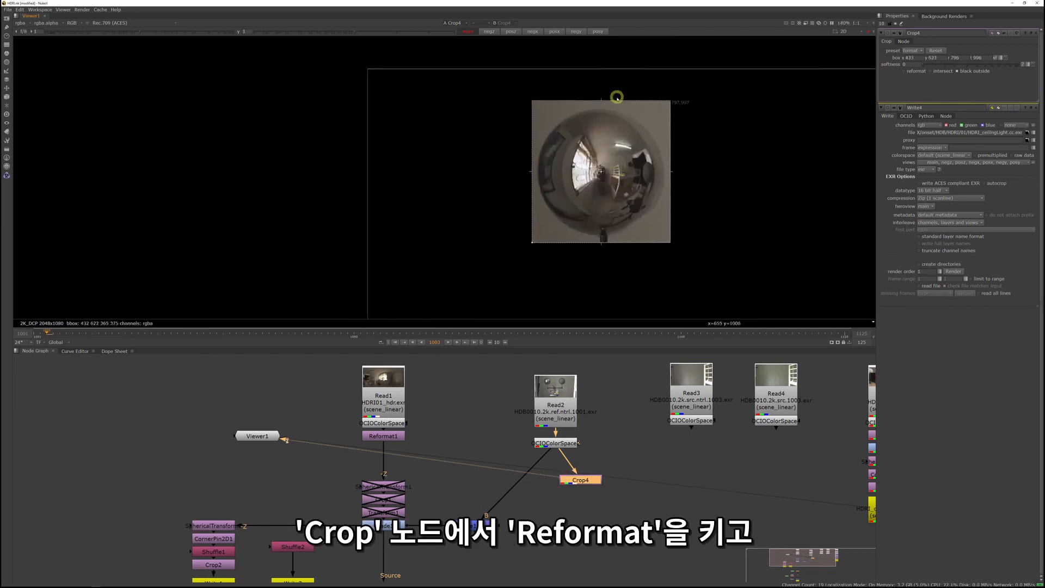
drag(617, 97, 616, 102)
click(910, 72)
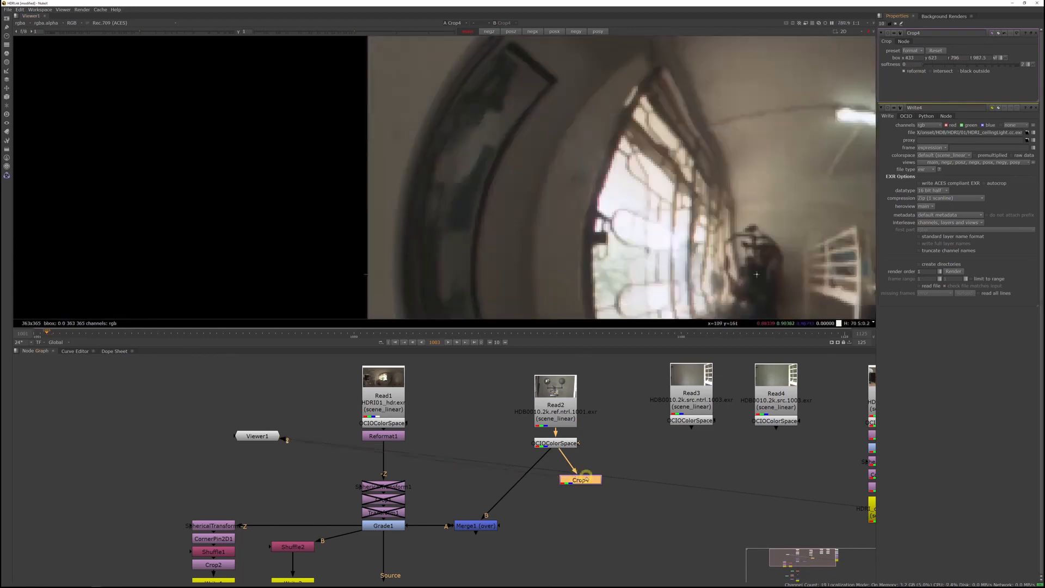
scroll(682, 212, down, 5)
key(f)
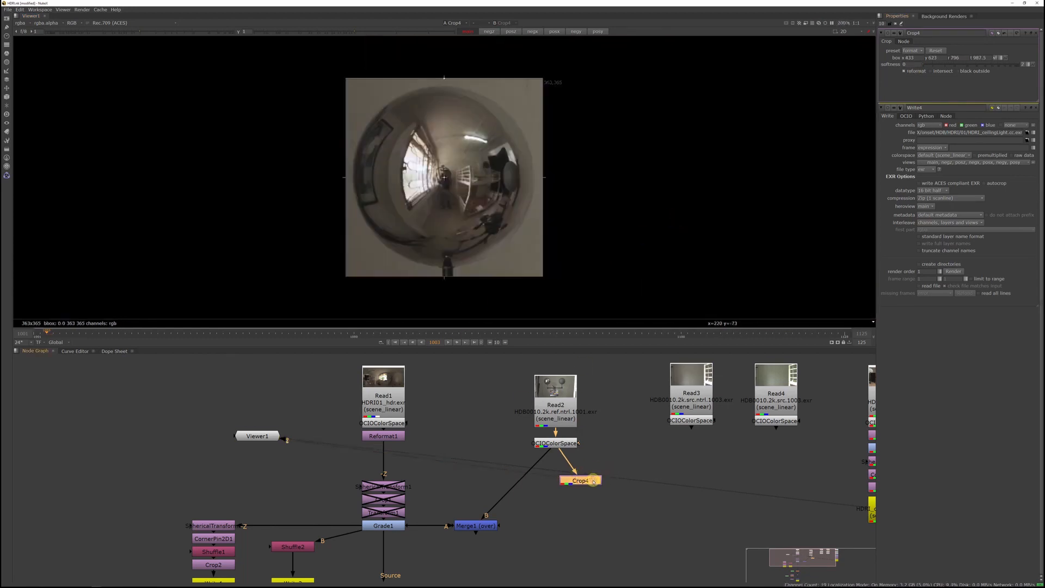
Step: Add a Reformat node after the Crop and set its output format to square_1K 1024x1024
key(Tab)
text(refo)
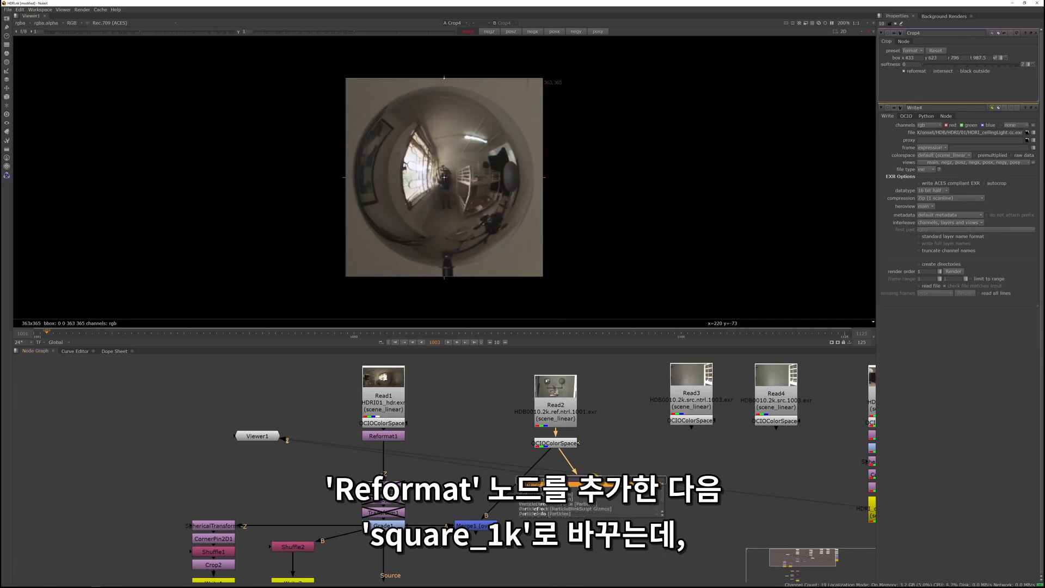
key(Return)
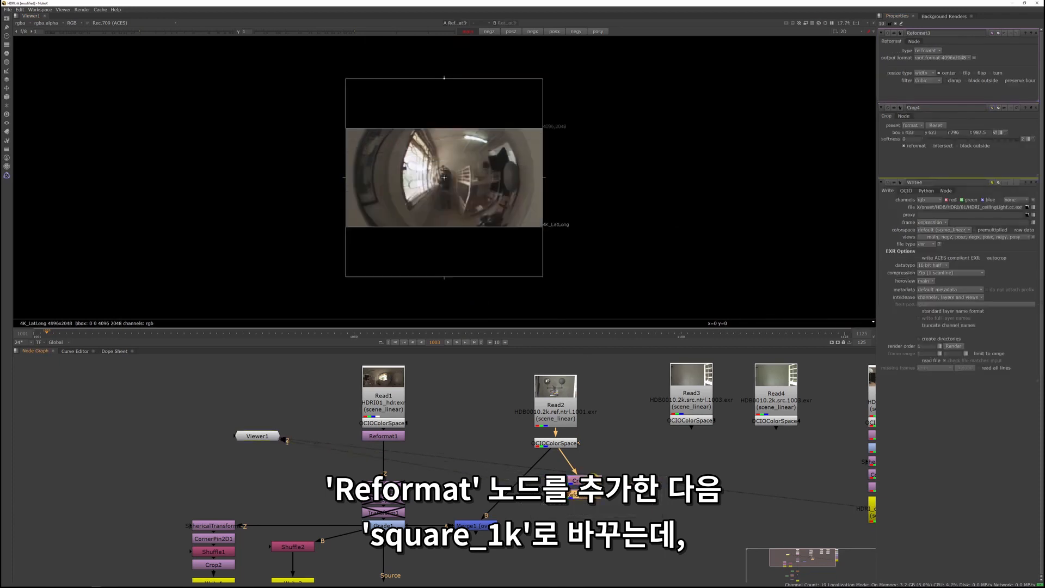
click(945, 58)
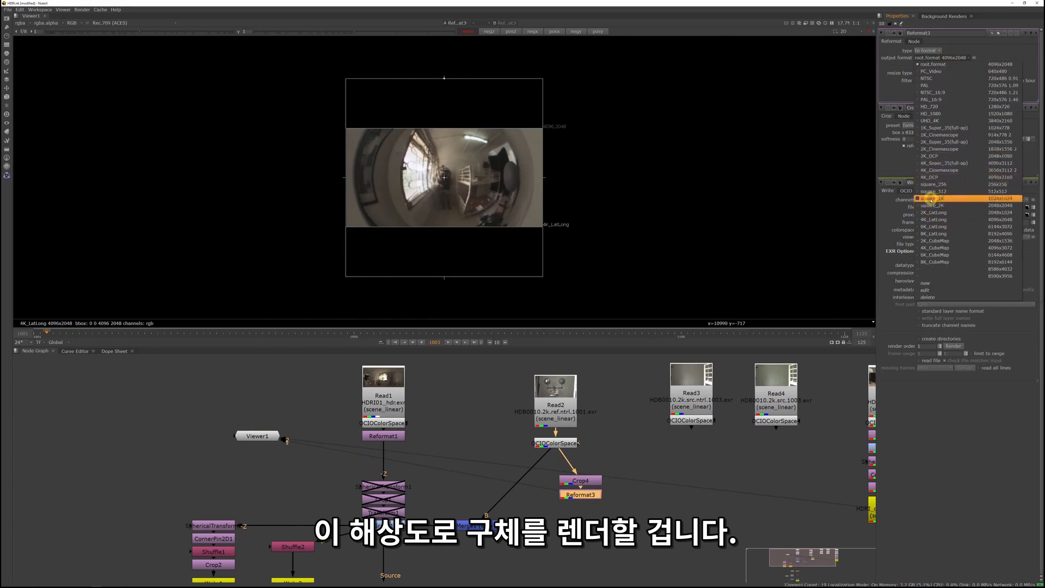
click(945, 199)
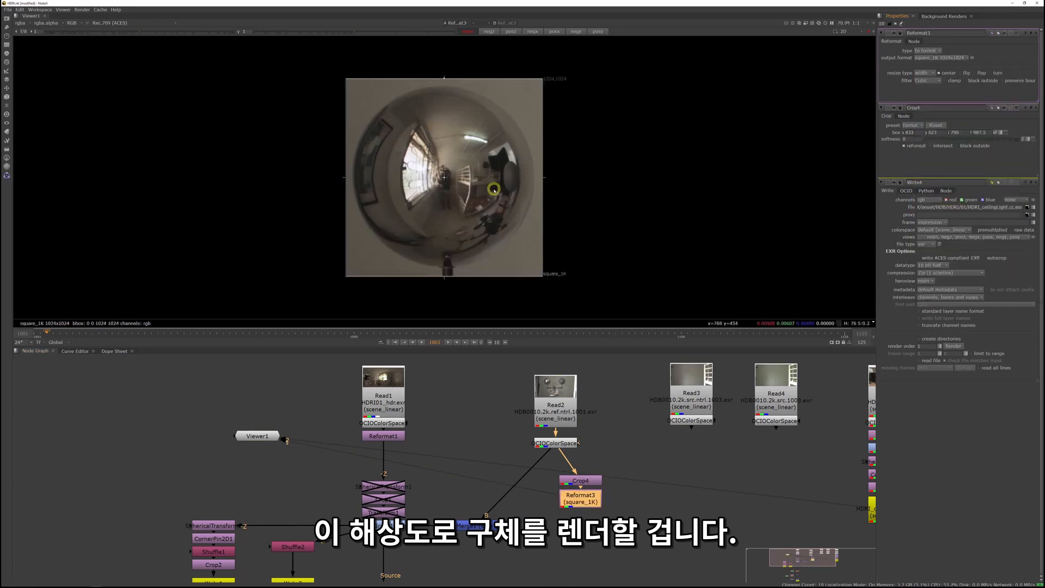
Step: Add a Write node after the Reformat, save it as chrome.exr in HDB0010/elem/ref, and render it
middle_drag(517, 185, 711, 170)
key(w)
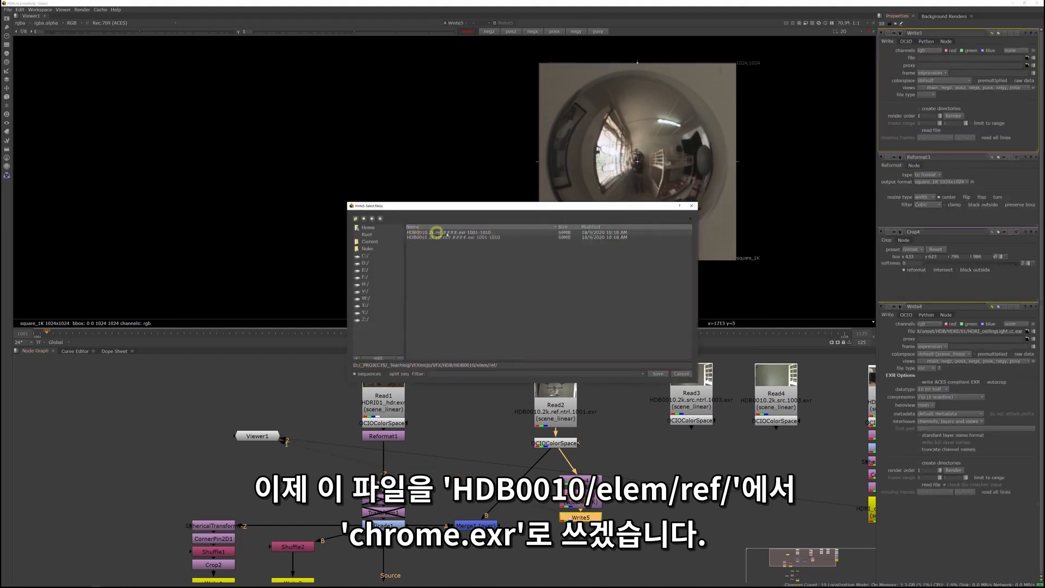
click(529, 368)
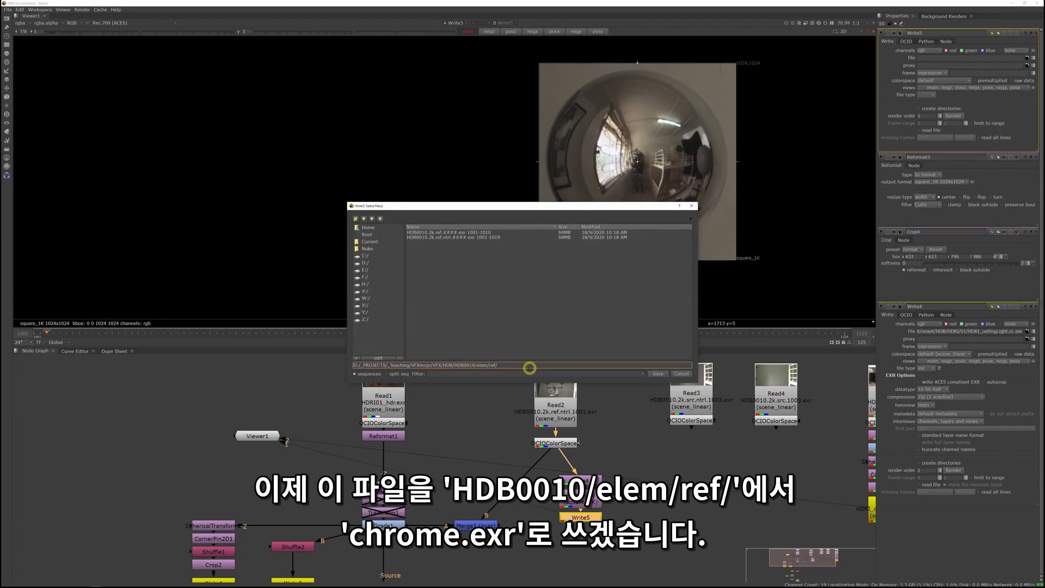
text(chrome.exr)
key(Return)
click(953, 197)
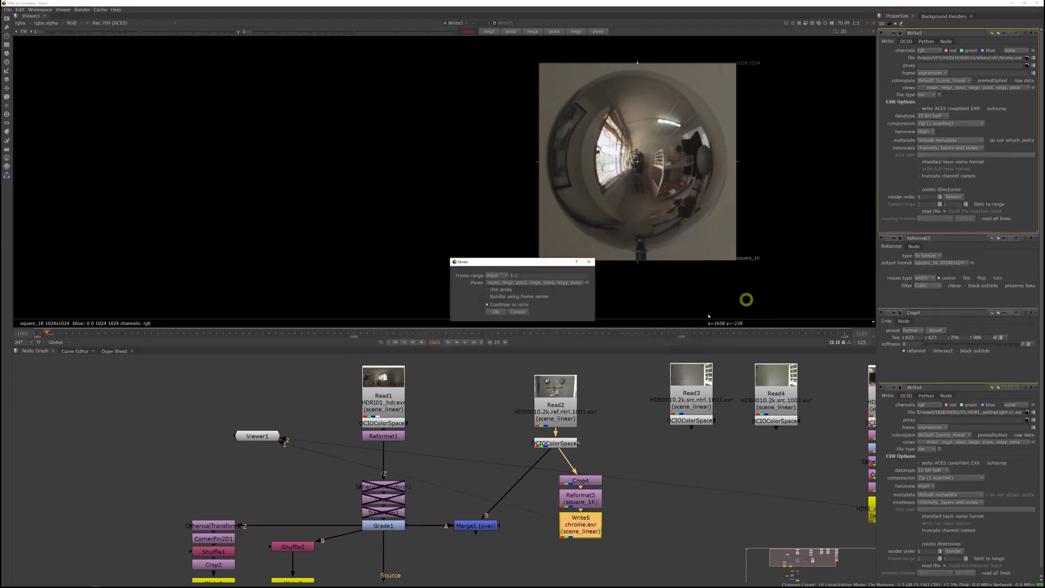
click(496, 312)
Step: Duplicate the Crop, Reformat and Write nodes beside the originals and clear the open node properties
drag(656, 567, 552, 477)
key(alt+c)
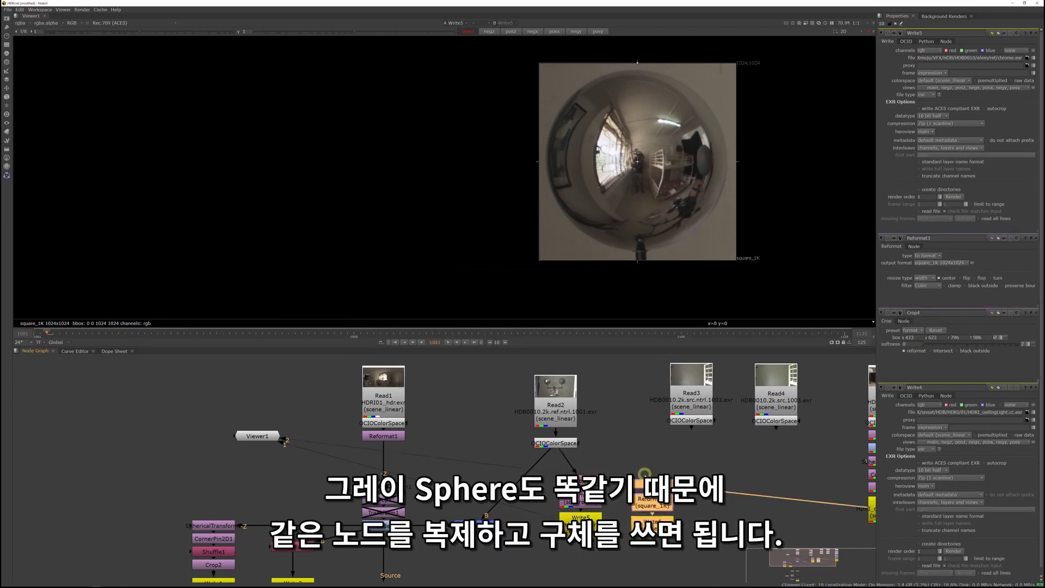
click(896, 23)
Step: Reposition the duplicated Crop's box around the grey sphere, with reformat off while adjusting it and back on when done
double_click(653, 484)
key(1)
click(905, 71)
click(556, 443)
key(1)
drag(551, 161, 692, 159)
click(904, 71)
Step: Check the duplicated Reformat's output, name the duplicated Write node's file grey, and render it
double_click(653, 500)
key(1)
scroll(702, 181, down, 5)
double_click(652, 528)
text(grey)
click(953, 197)
click(496, 312)
Step: Switch to Katana and import chrome.exr from the HDB0010/elem/ref folder into the Catalog
click(1014, 3)
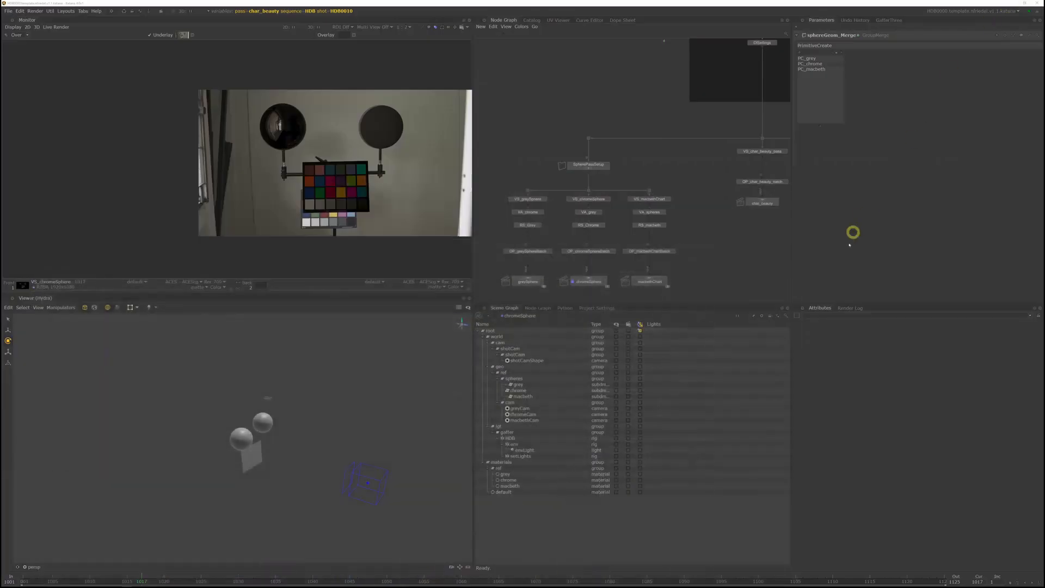
click(532, 20)
click(481, 27)
click(488, 36)
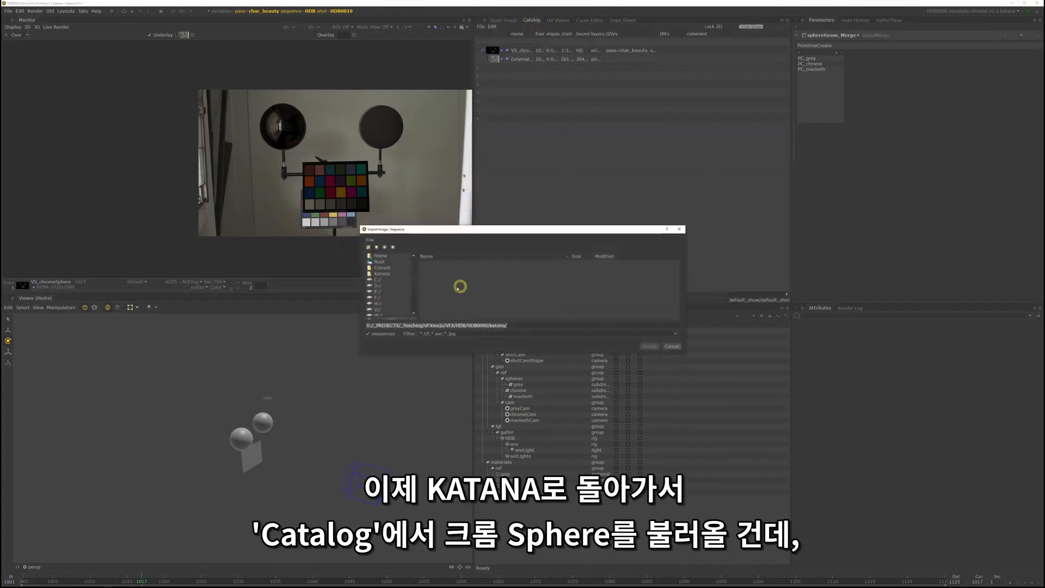
click(375, 247)
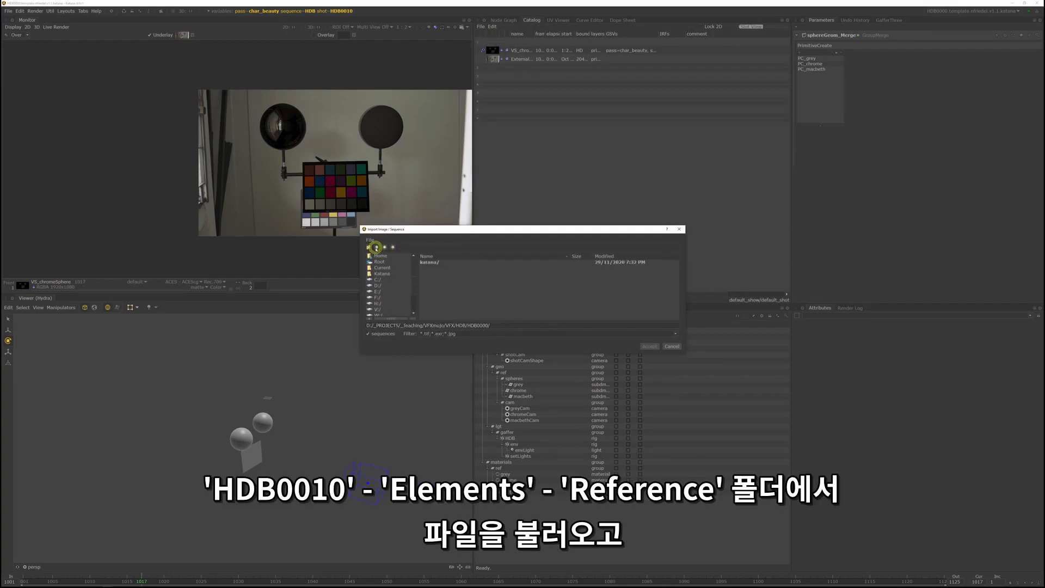
click(375, 248)
double_click(444, 267)
double_click(444, 267)
double_click(440, 265)
click(437, 263)
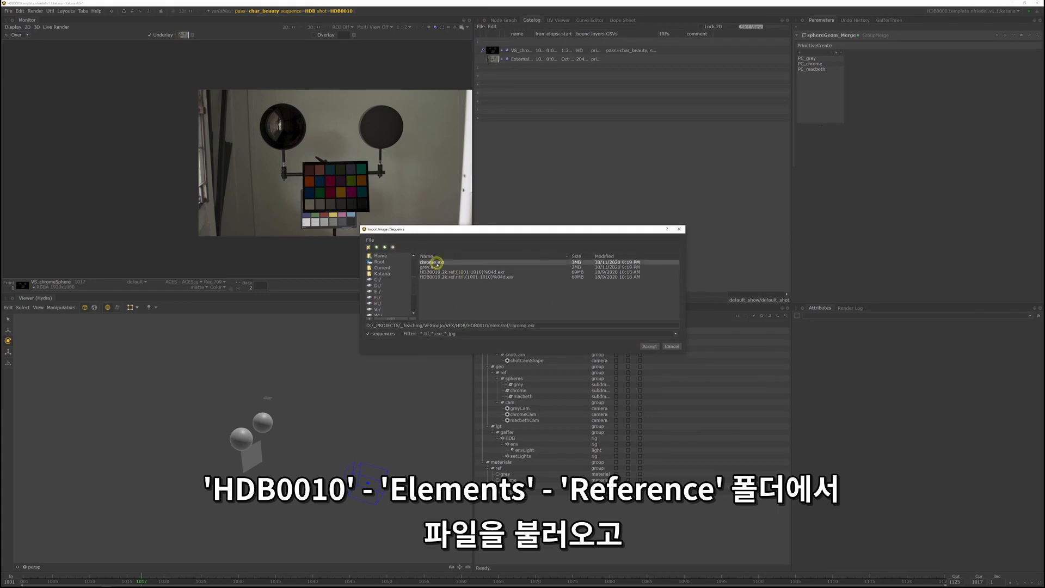
click(649, 347)
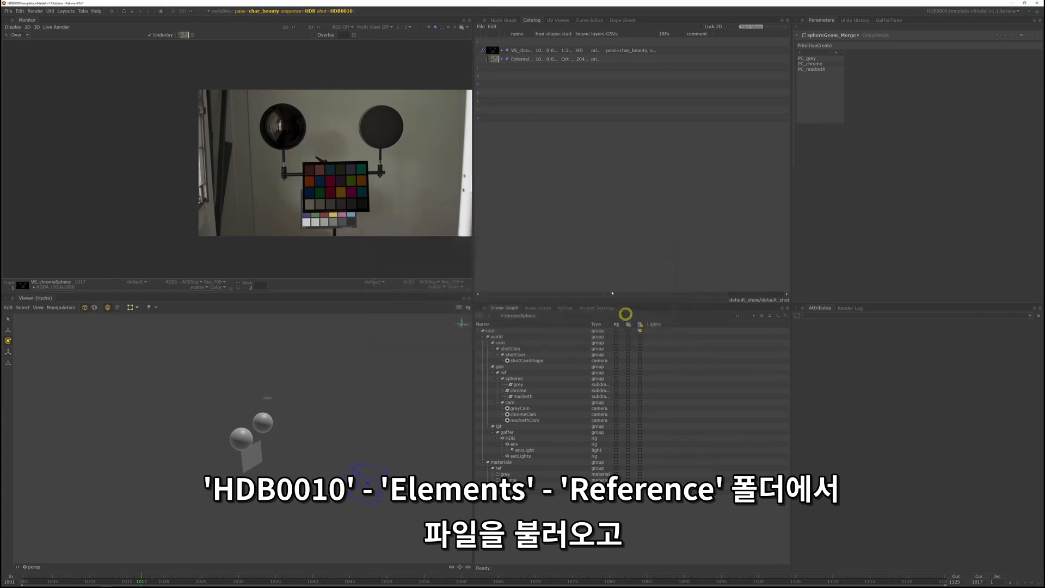
Step: Set the imported chrome sphere image as the Monitor's underlay
click(499, 52)
drag(494, 54, 184, 36)
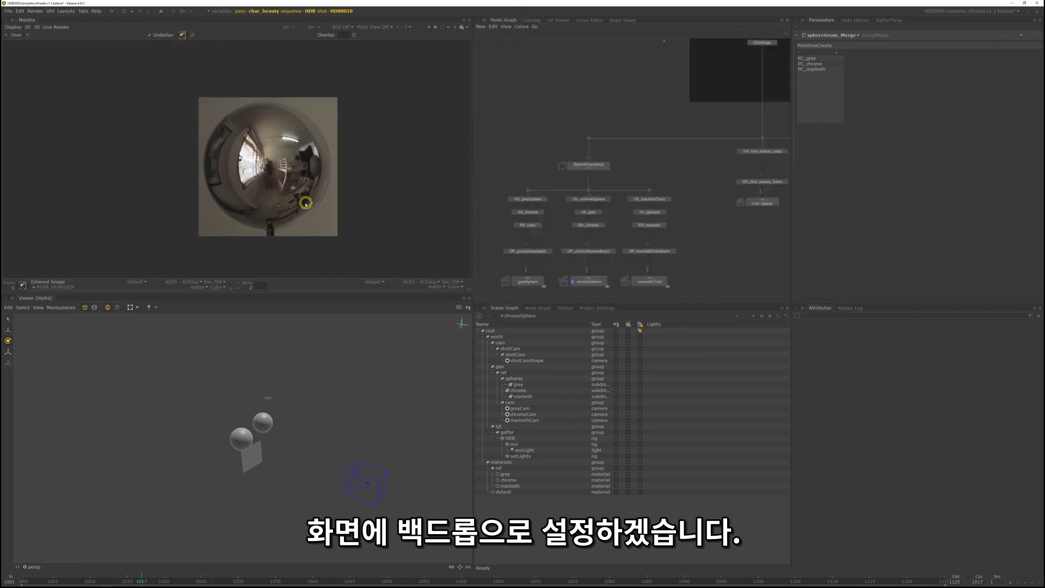
Step: Start a live render from the chromeSphere render node and select envLight in the scene graph
right_click(595, 282)
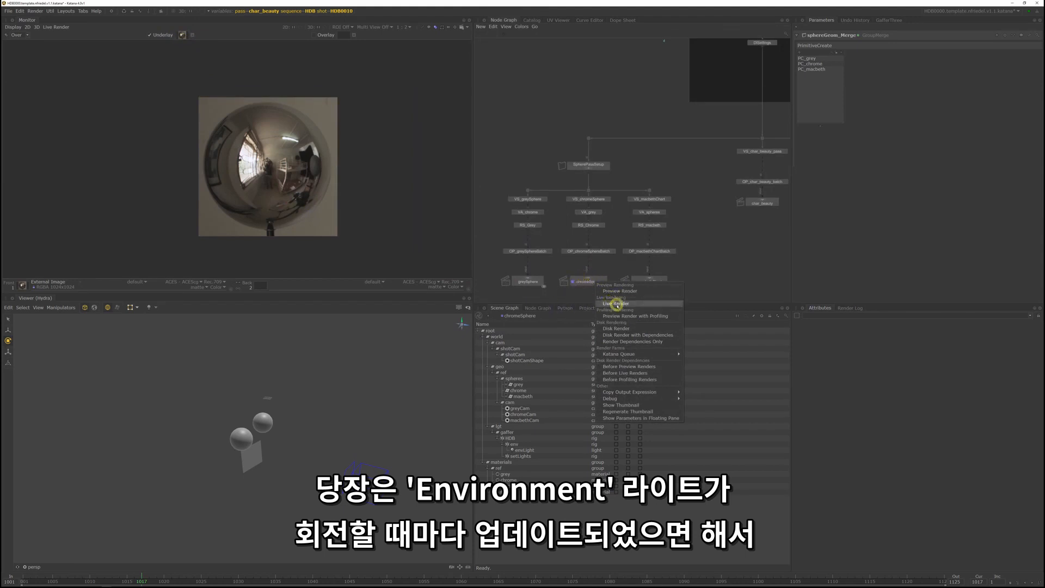
click(617, 303)
click(526, 450)
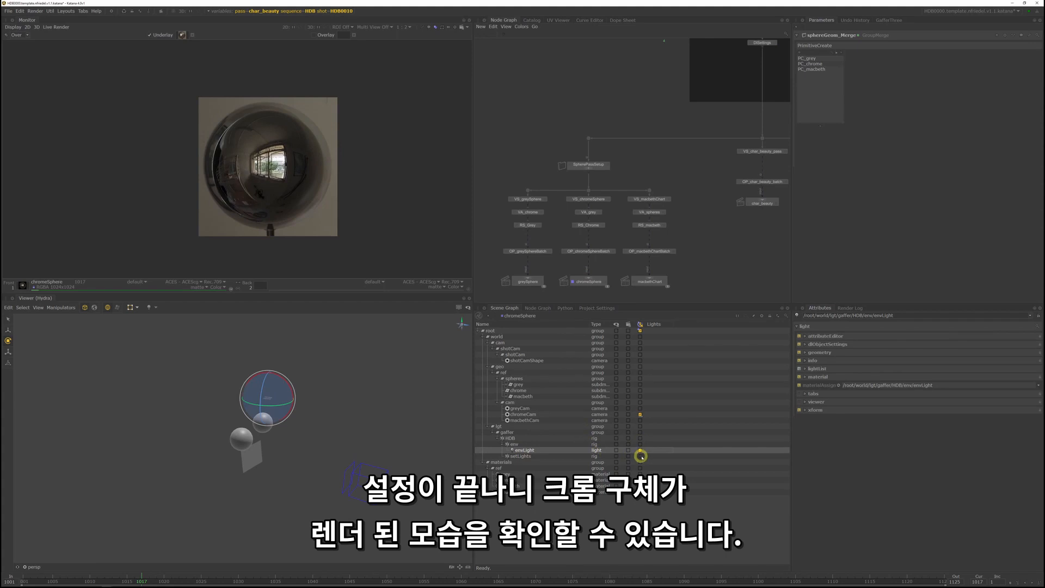
Step: Set the Monitor's multi view mode to Horizontal Split to compare the render with the reference image
scroll(303, 167, up, 1)
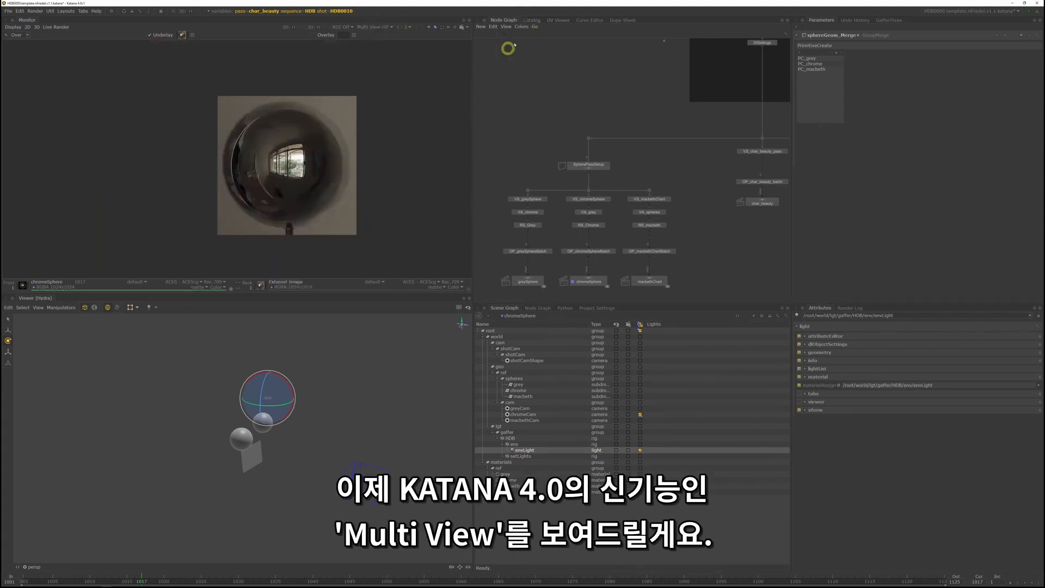
middle_drag(271, 179, 272, 182)
click(370, 28)
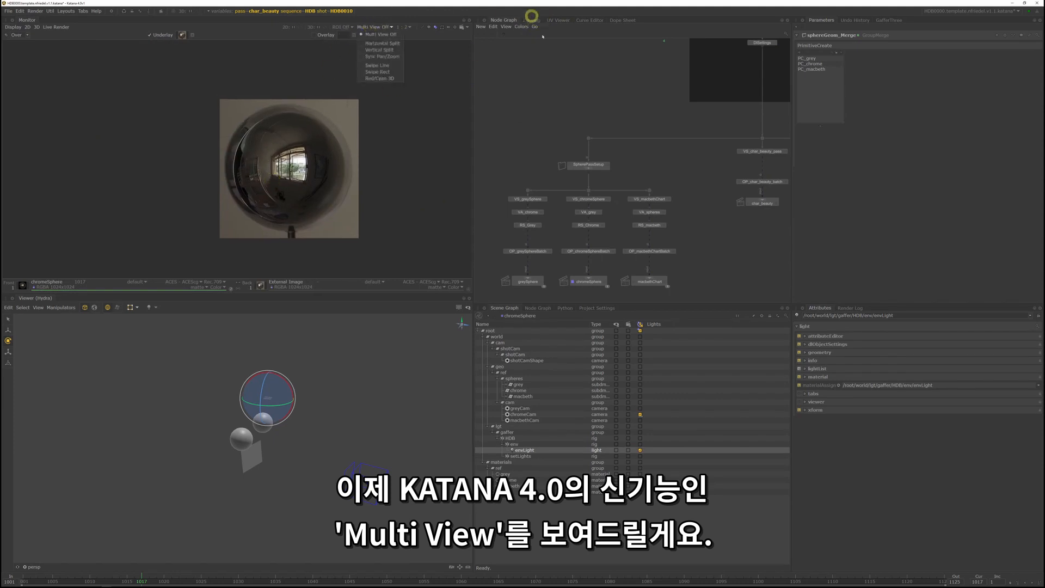
click(424, 42)
click(373, 27)
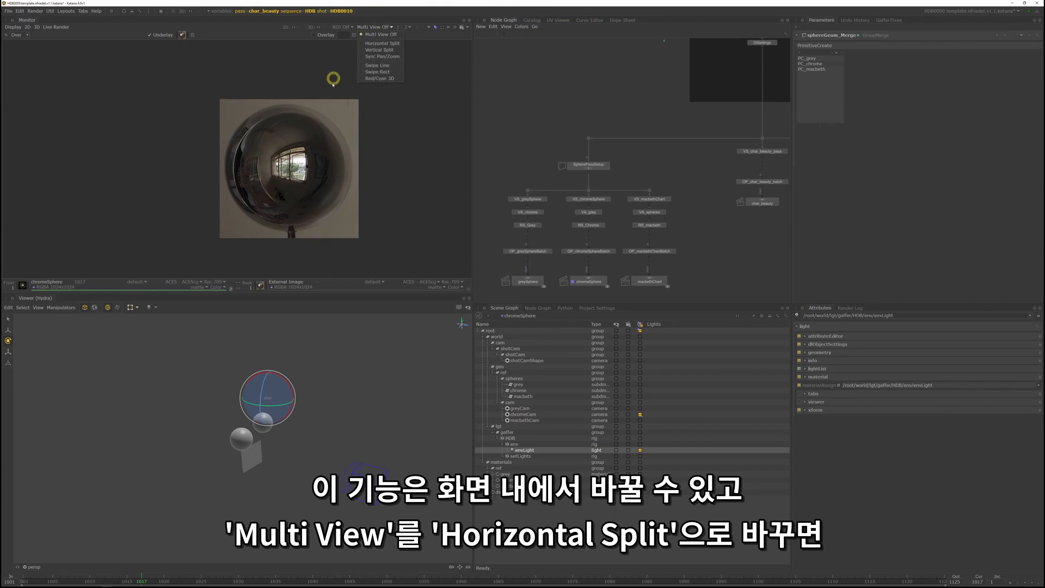
click(365, 43)
Step: Make the Monitor pane taller and frame the rendered and reference spheres fully in their split halves
middle_drag(358, 138, 340, 71)
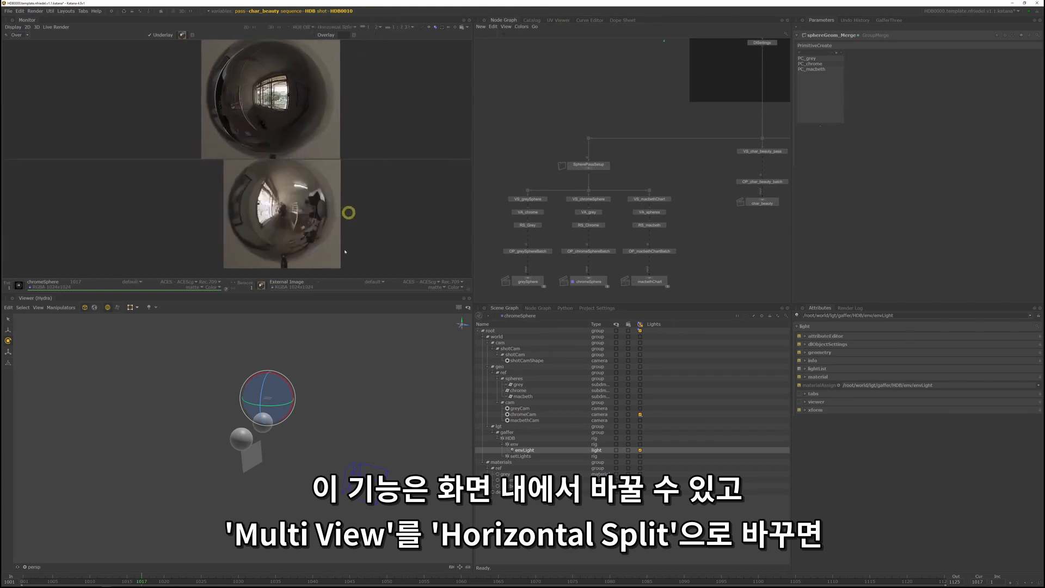
drag(342, 294, 338, 330)
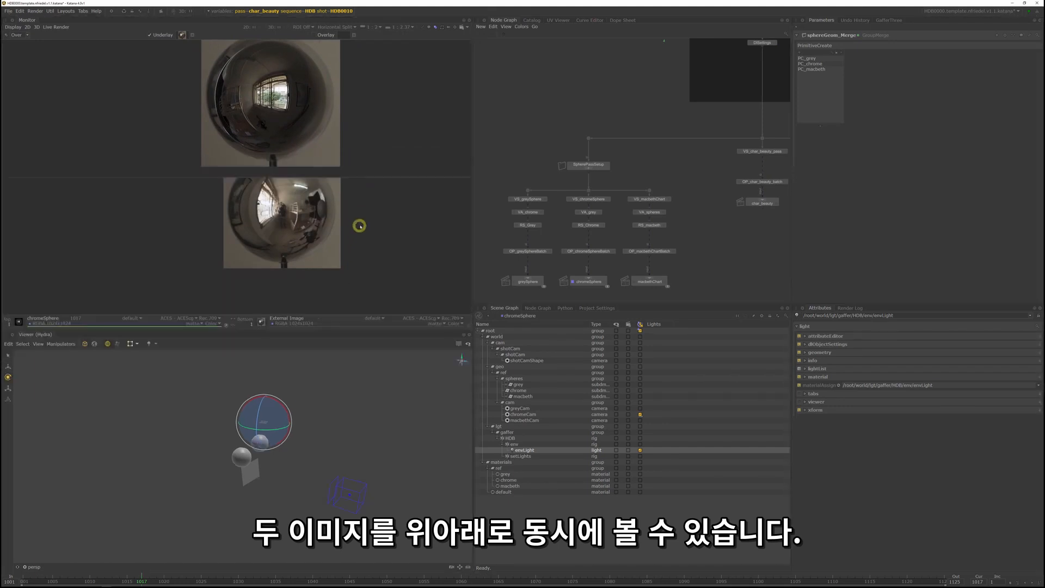
mouse_move(361, 118)
middle_down()
mouse_move(358, 128)
mouse_move(352, 121)
middle_up()
scroll(357, 121, down, 1)
scroll(357, 121, up, 1)
mouse_move(331, 252)
middle_down()
mouse_move(325, 239)
mouse_move(323, 249)
middle_up()
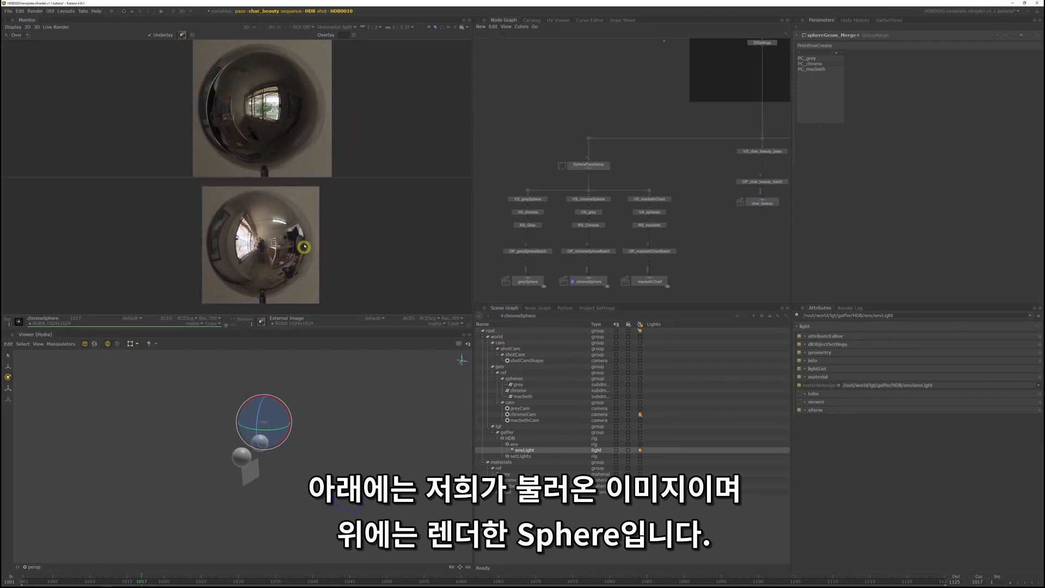
middle_drag(291, 99, 292, 99)
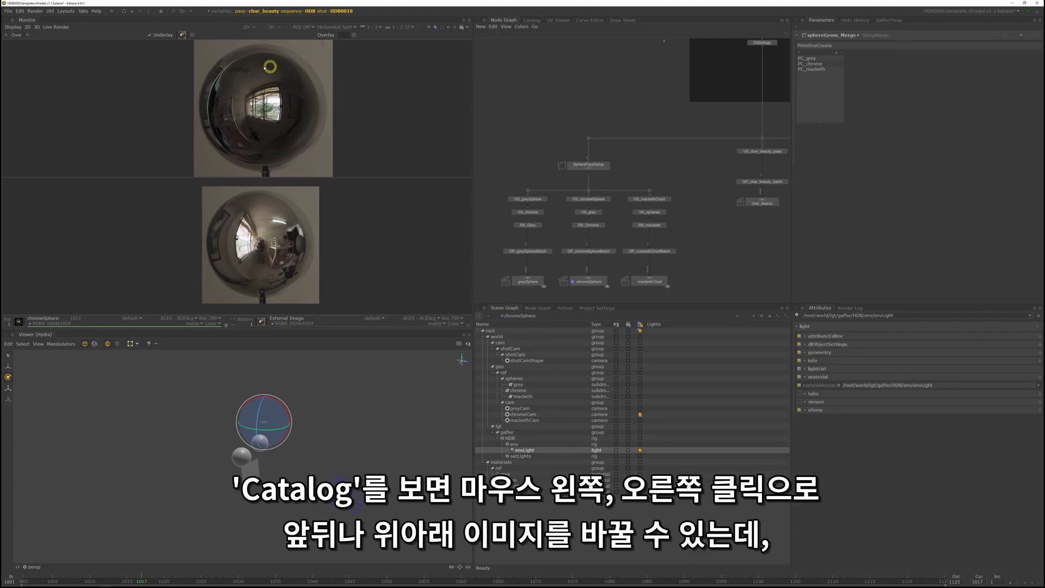
Step: Show the Catalog's image list and change the Monitor's multi view mode to Vertical Split
click(521, 21)
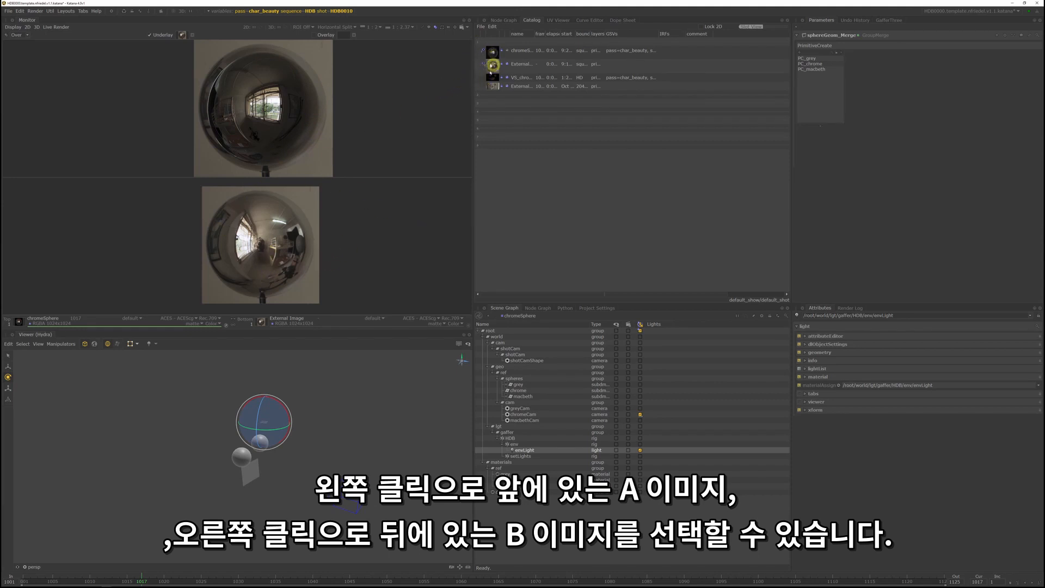
click(338, 28)
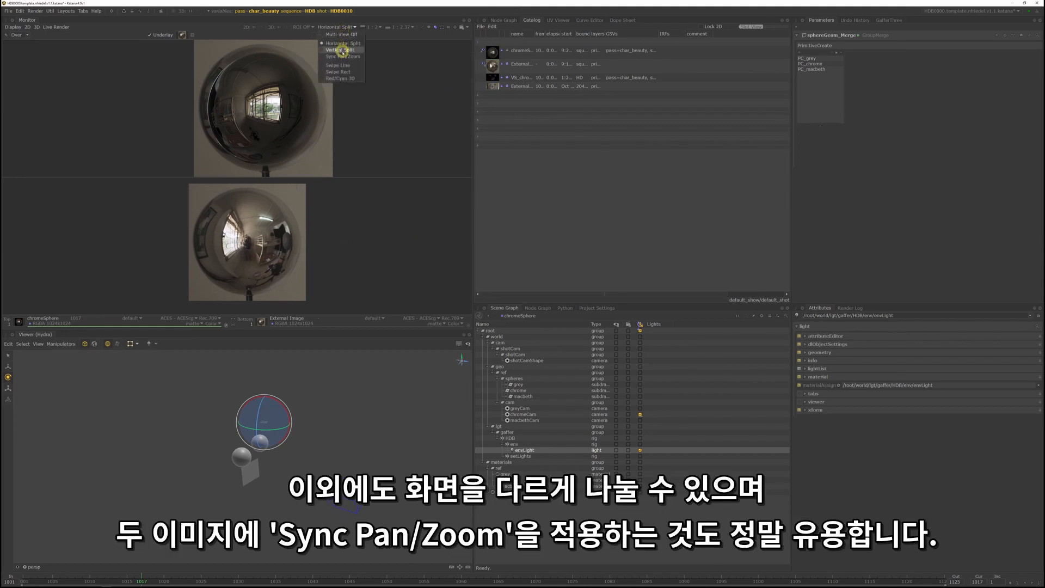
click(342, 52)
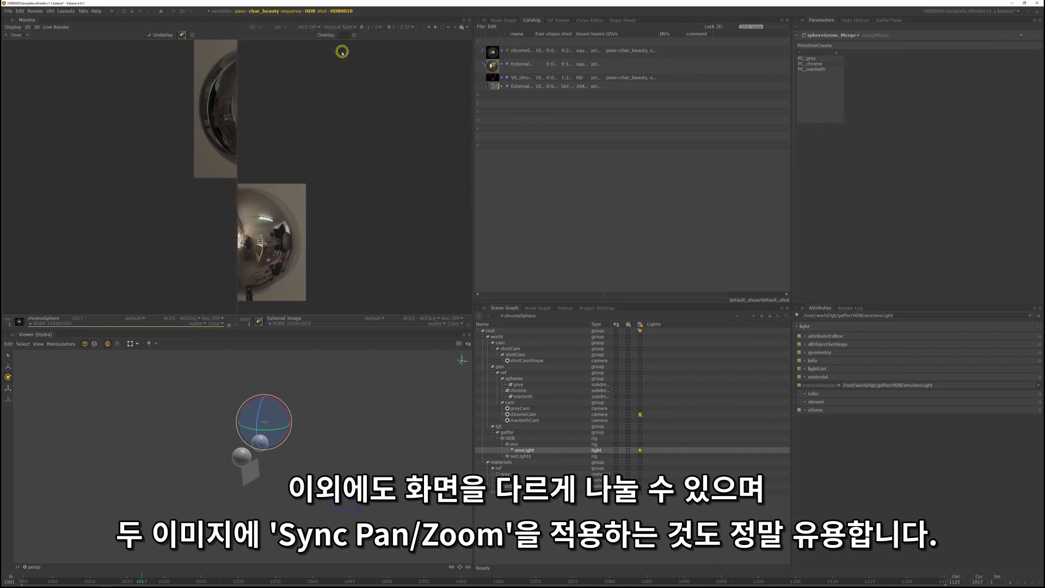
Step: Enable Sync Pan/Zoom for the Monitor's split views and centre both chrome spheres in their halves
click(359, 22)
click(351, 59)
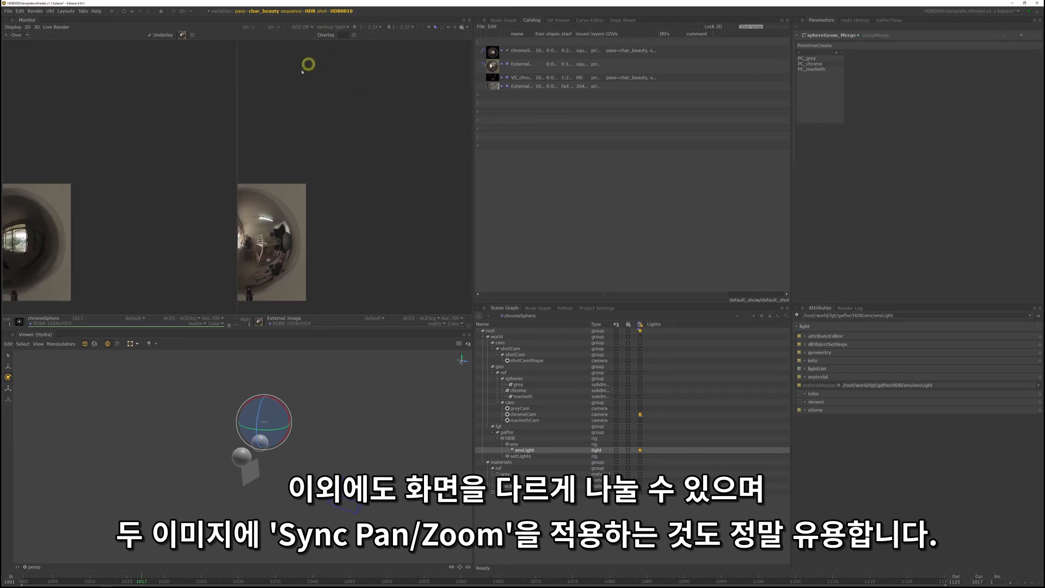
middle_drag(131, 218, 188, 167)
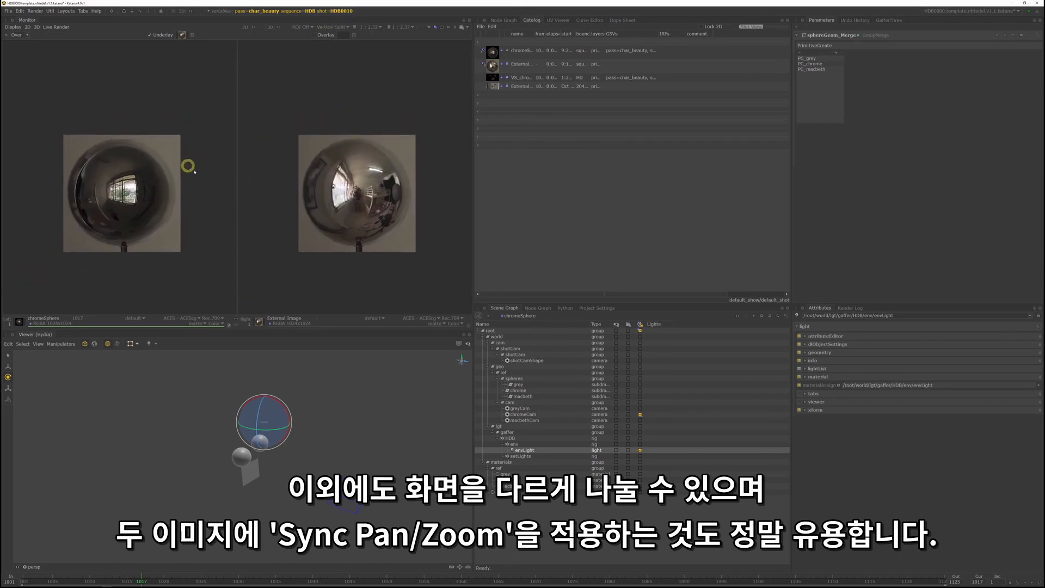
middle_drag(361, 247, 380, 176)
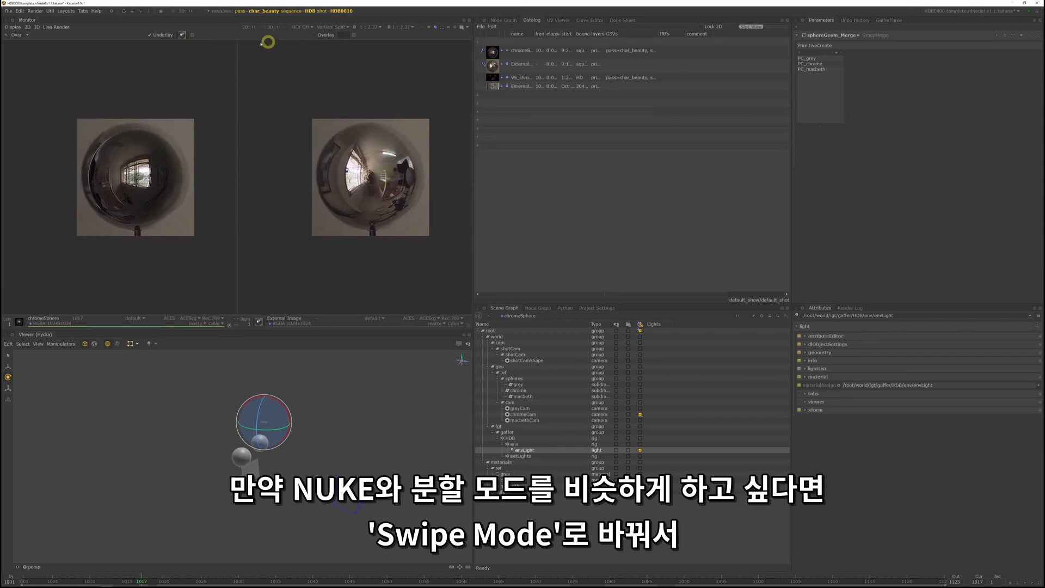
Step: Change the Monitor's multi view mode to Swipe Line and tilt the swipe line diagonally across the overlapping spheres
click(326, 27)
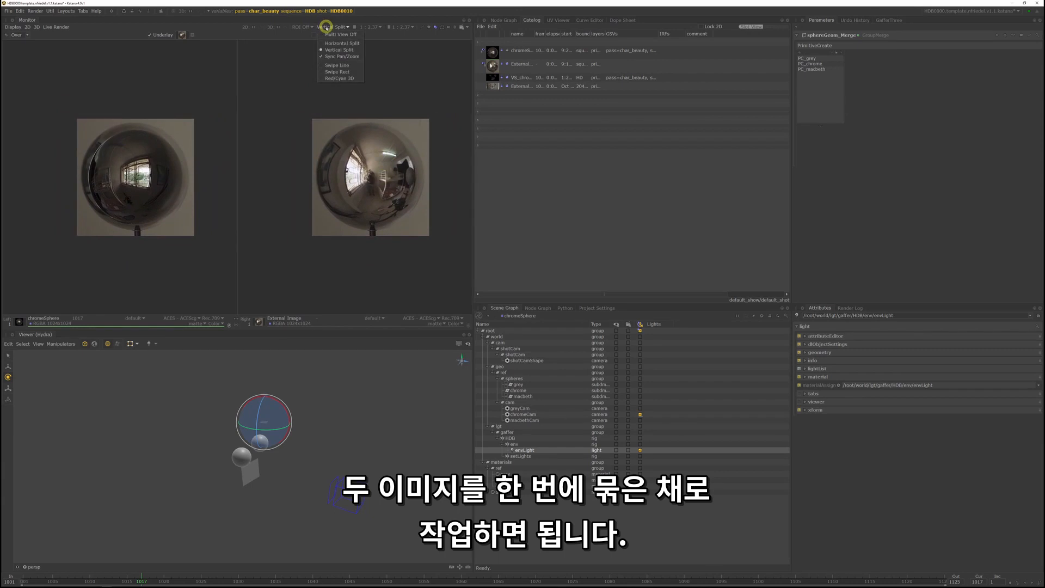
click(324, 65)
middle_drag(173, 183, 274, 192)
drag(292, 156, 374, 28)
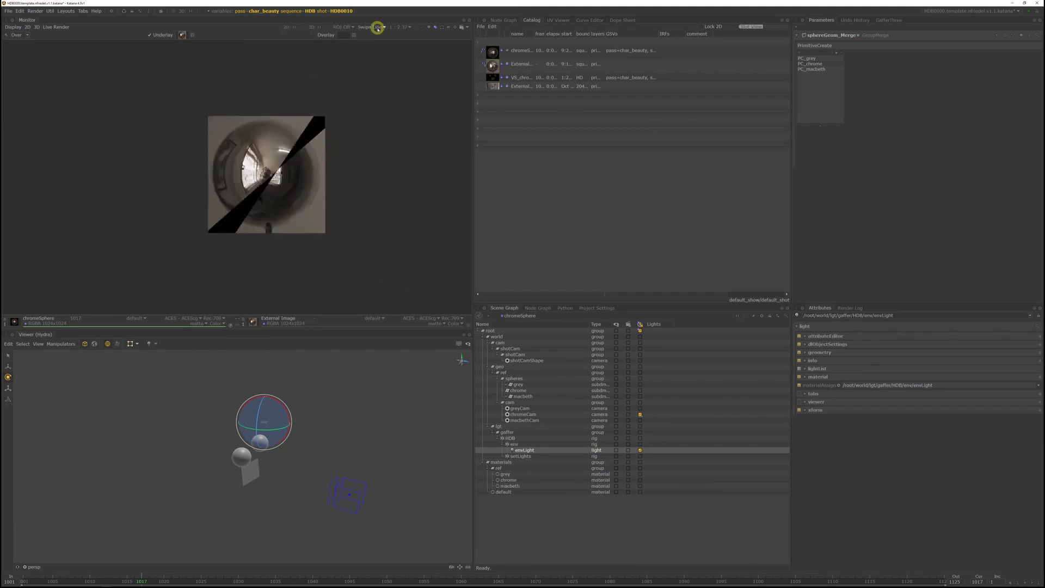
Step: Set the Monitor's multi view mode back to Horizontal Split with Sync Pan/Zoom on and reframe both chrome spheres
click(376, 27)
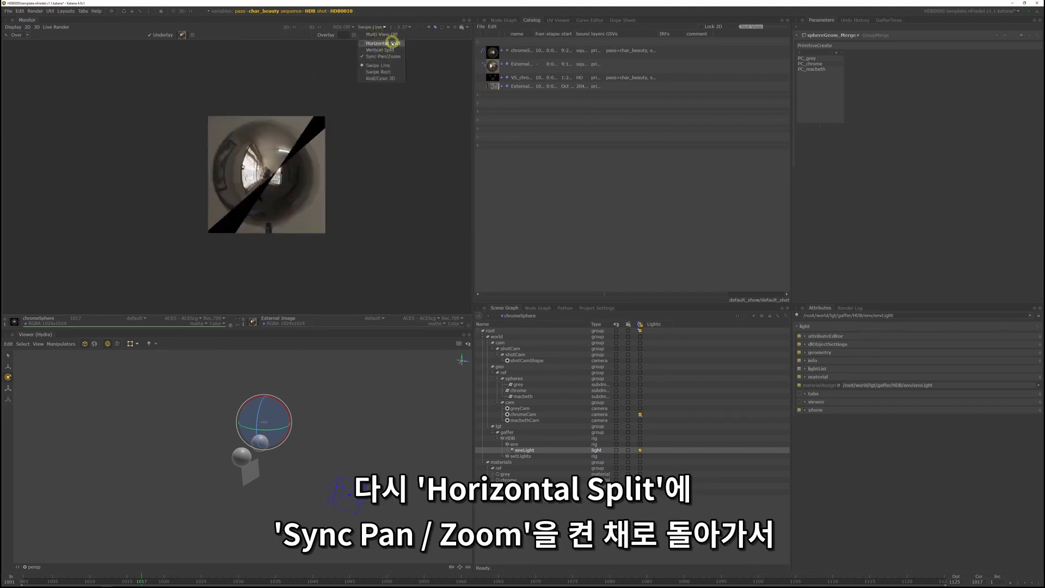
click(393, 44)
middle_drag(391, 142, 325, 159)
click(327, 27)
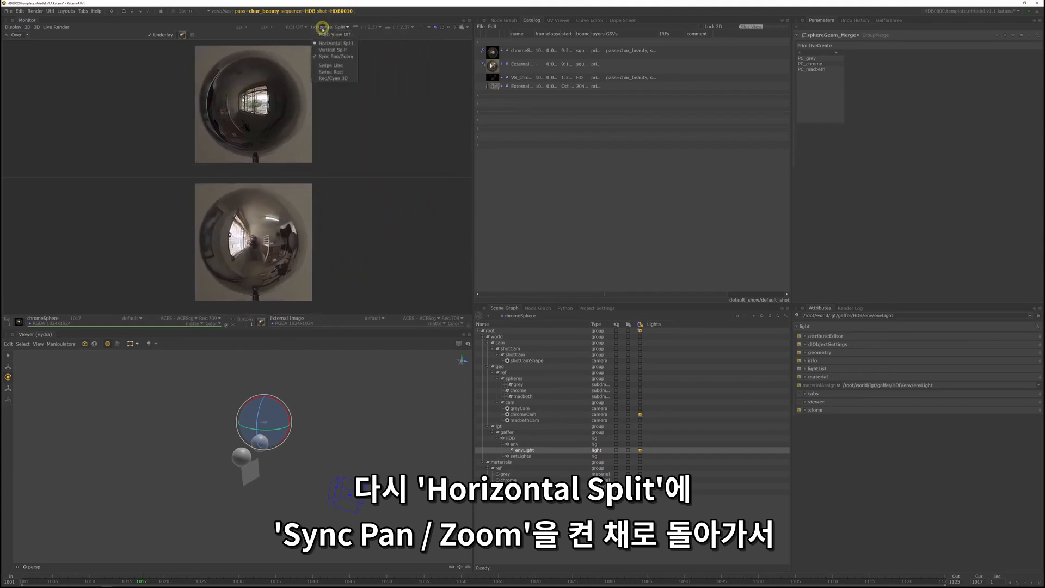
click(412, 108)
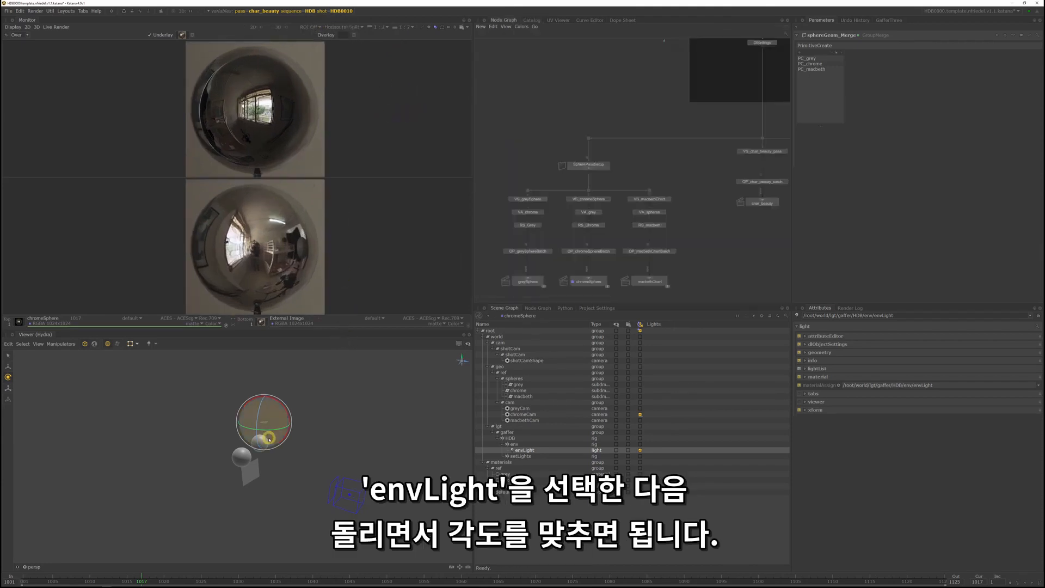
Step: Rotate envLight about its vertical axis in the Viewer to shift the window reflection on the rendered chrome sphere
drag(272, 432, 339, 431)
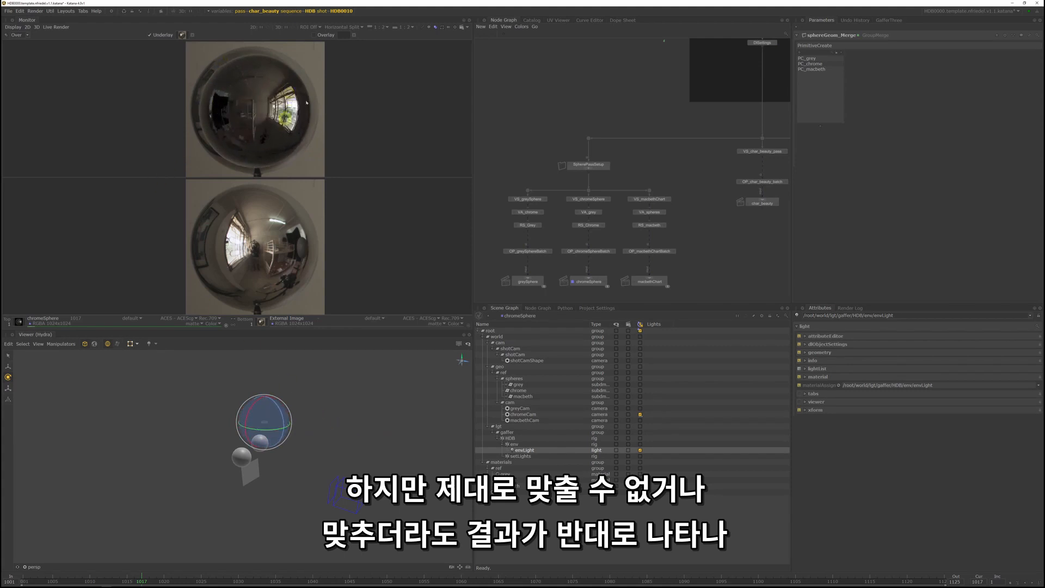
Step: In the Command Prompt, convert HDRI01.CC.exr to HDRI01.CC.tdl using tdlmake -progress -quality high -envlatl -mirrorx
scroll(750, 178, up, 4)
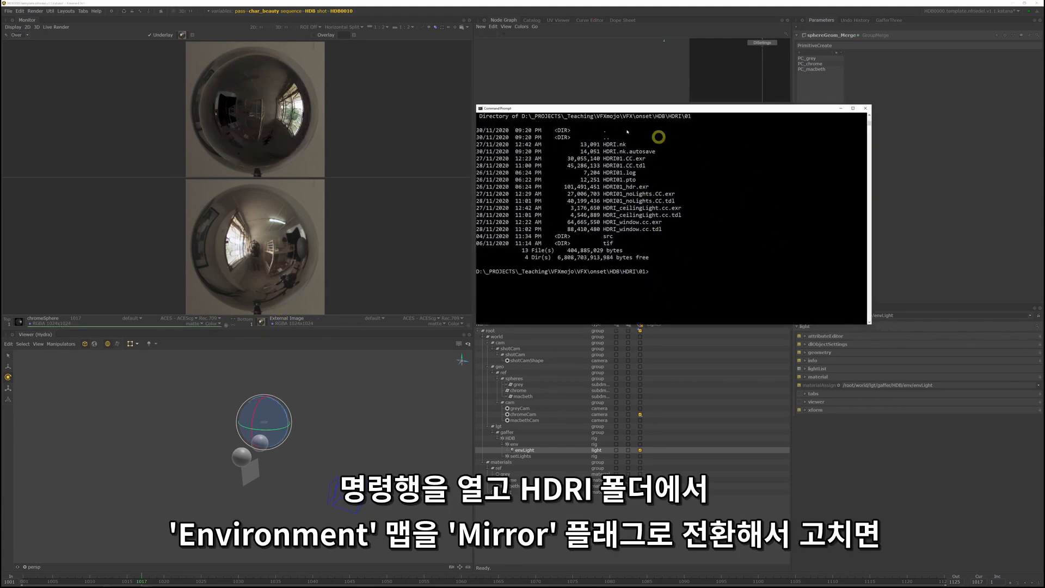
scroll(686, 179, up, 1)
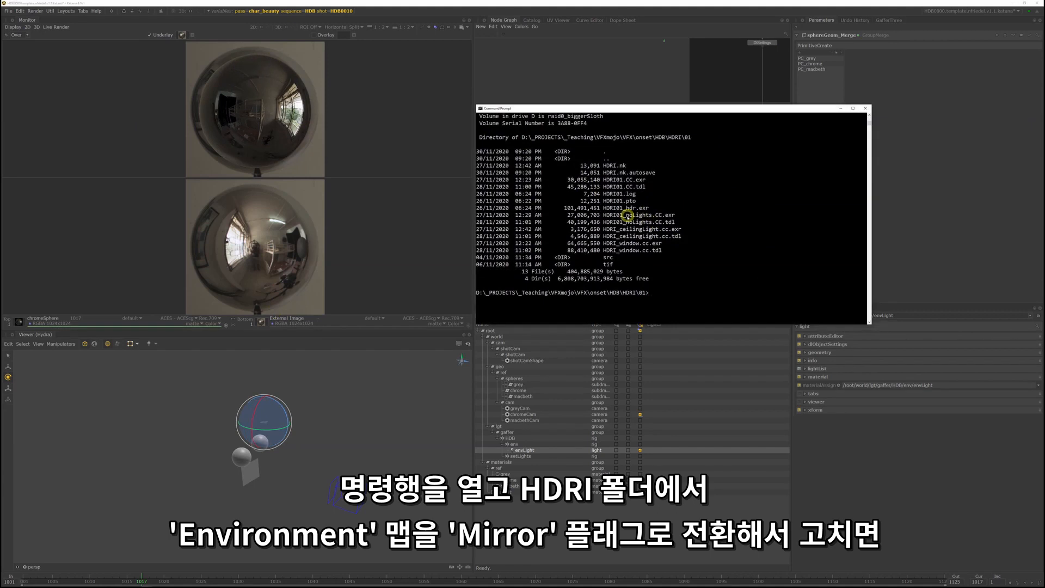
drag(665, 209, 596, 211)
right_click(708, 218)
drag(602, 180, 648, 181)
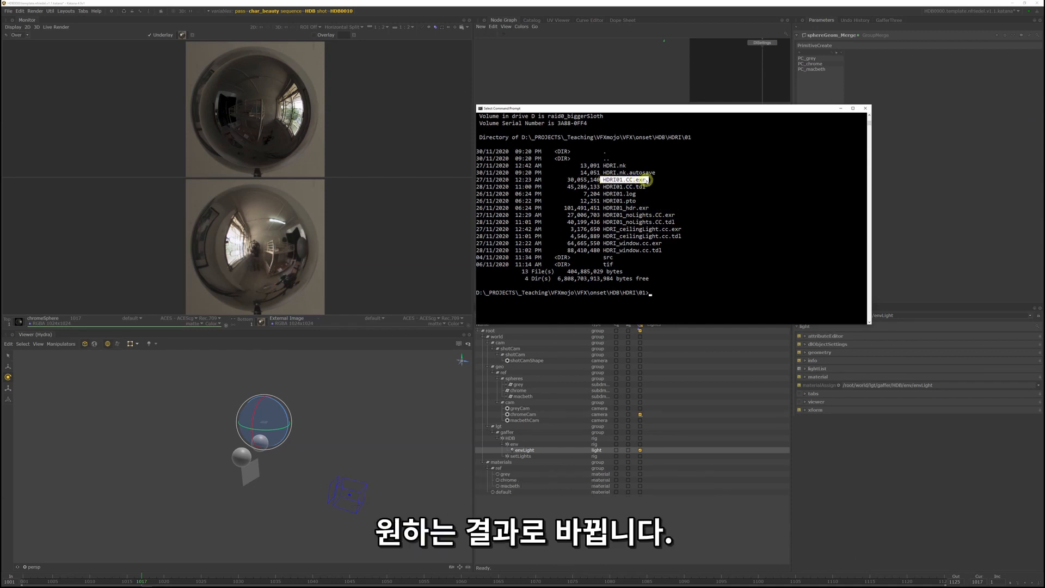
right_click(752, 220)
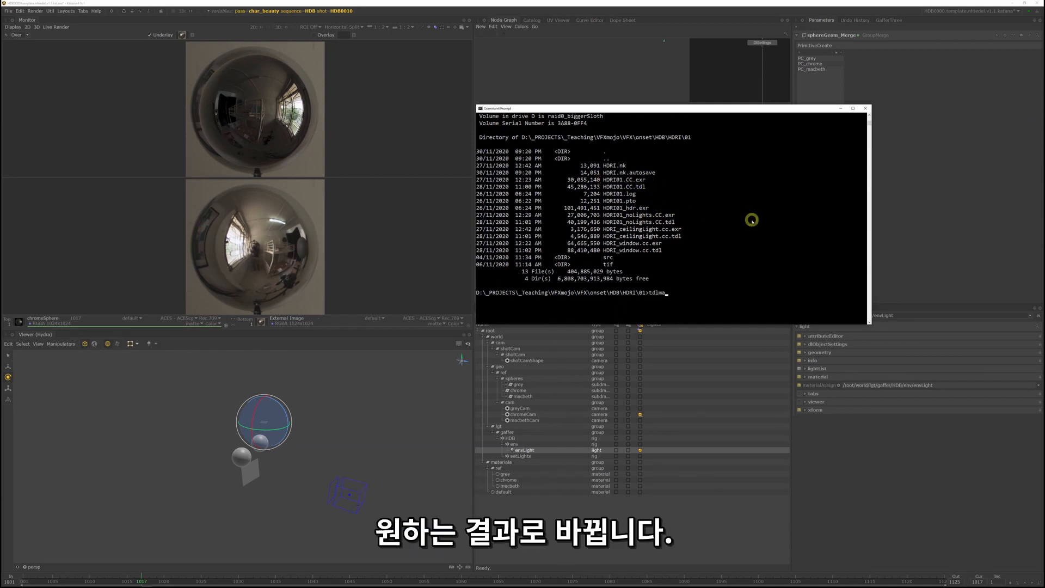
text(-progress -quality high)
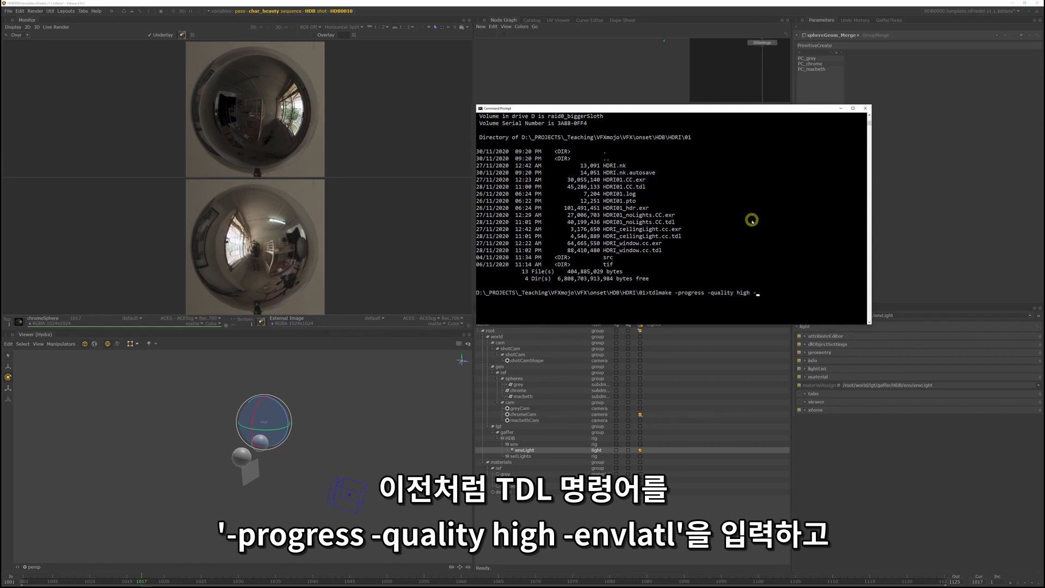
text(-mirrorx)
double_click(636, 181)
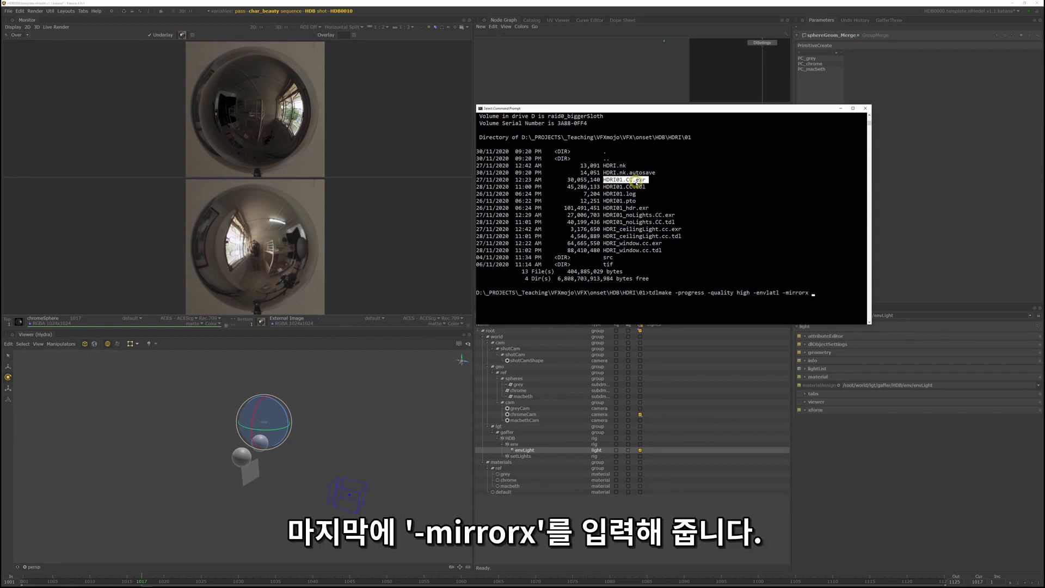
right_click(736, 199)
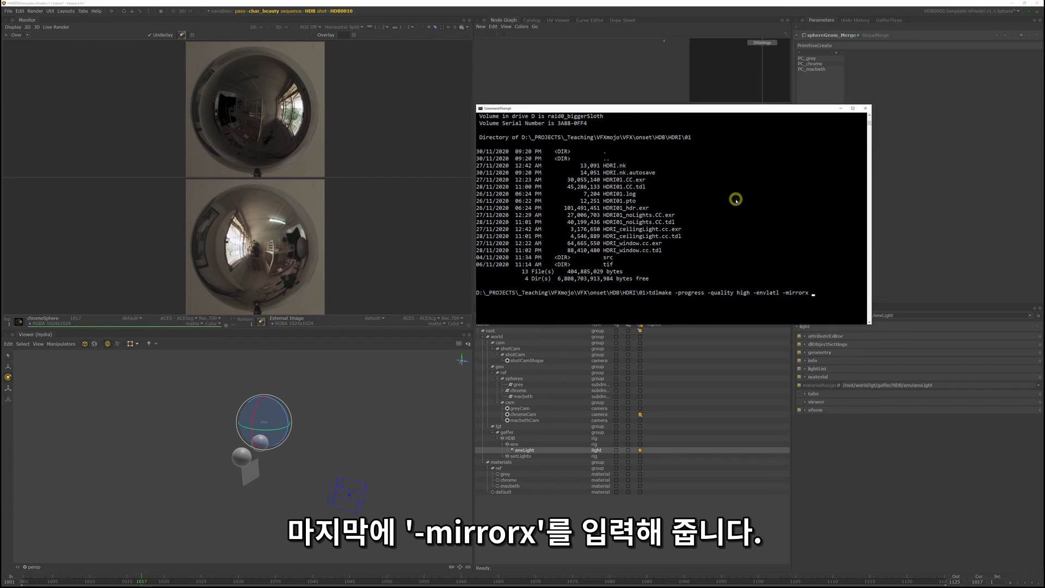
right_click(735, 199)
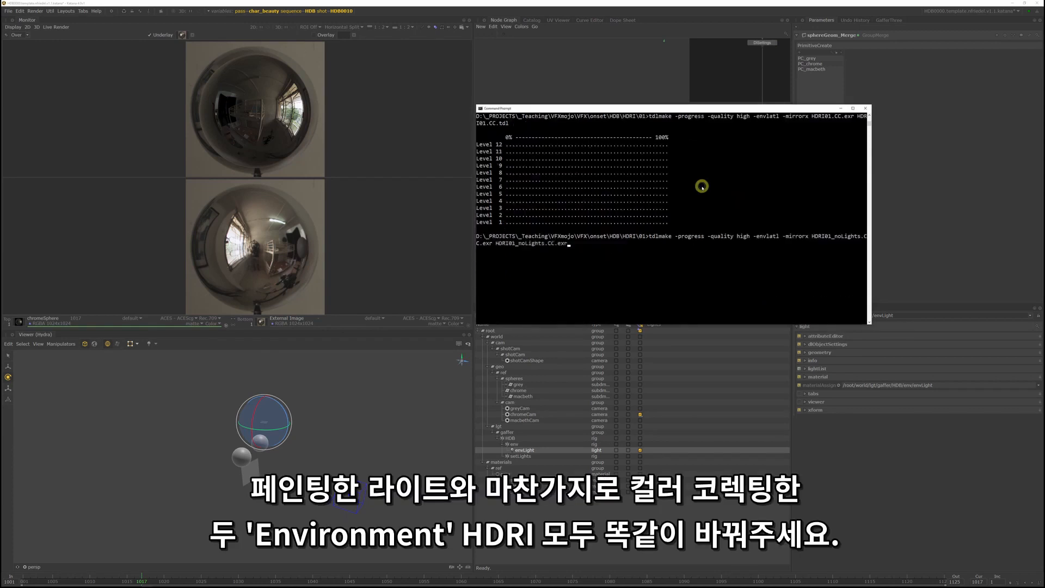
Step: Convert HDRI01_noLights.CC.exr to HDRI01_noLights.CC.tdl with the same mirrored tdlmake options and move the Command Prompt aside
key(BackSpace)
key(BackSpace)
text(tdl)
key(Return)
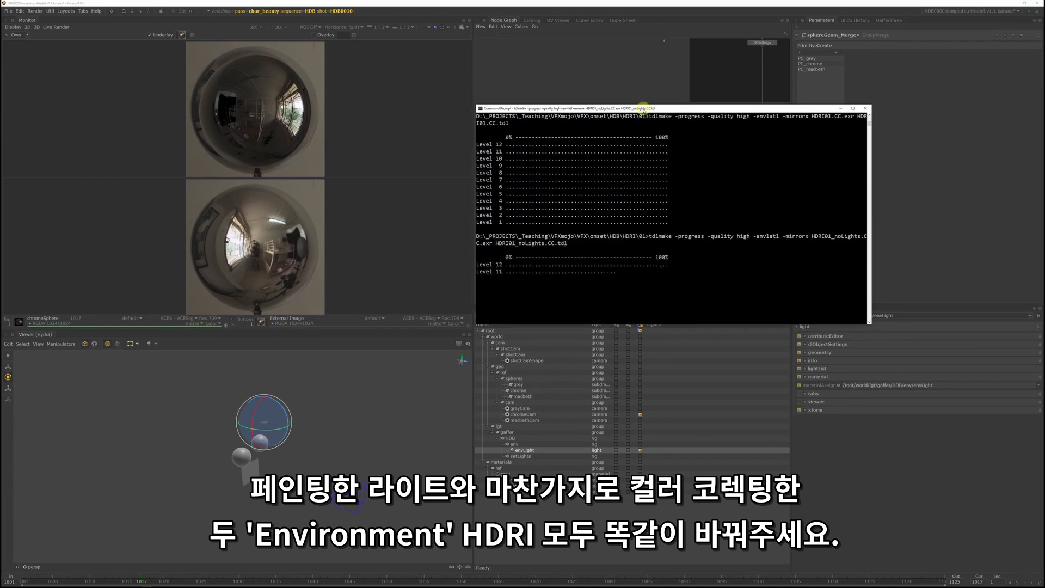
drag(644, 109, 1044, 108)
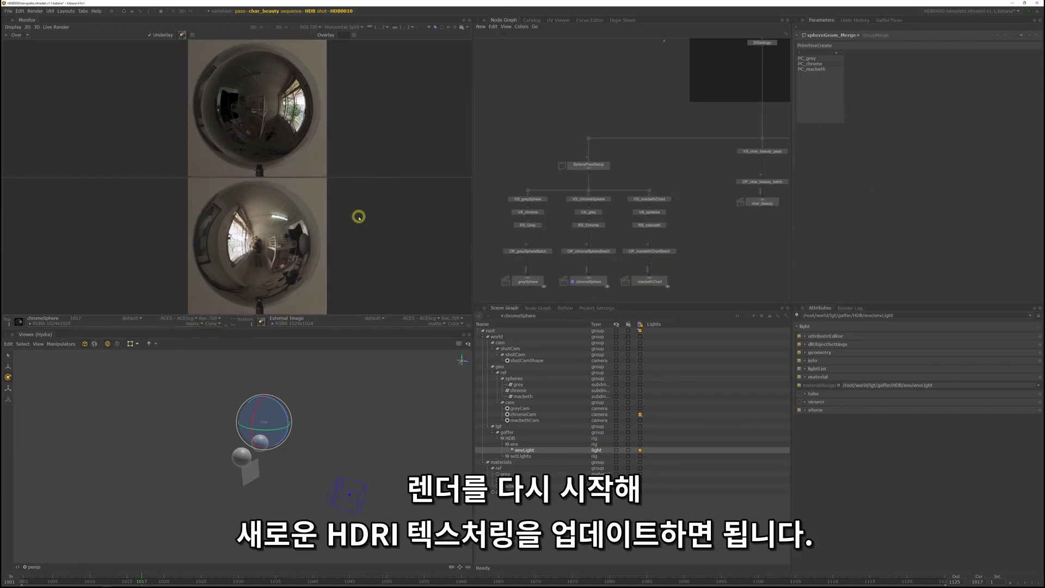
Step: Back in Katana, restart the live render from the chromeSphere render node and compare its mirrored reflections with the reference sphere
right_click(597, 282)
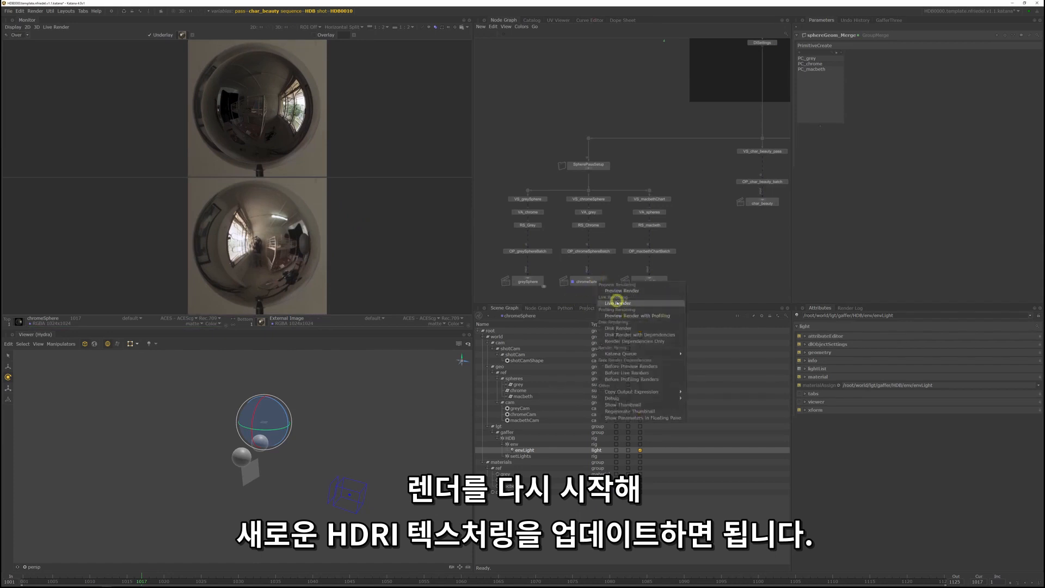
click(618, 303)
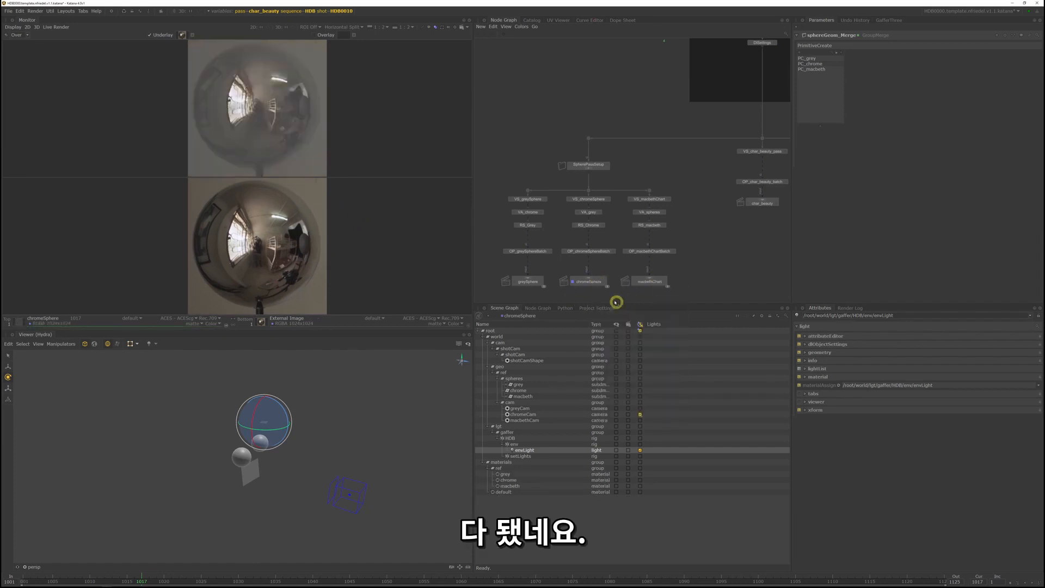
scroll(226, 120, up, 2)
middle_drag(226, 120, 229, 130)
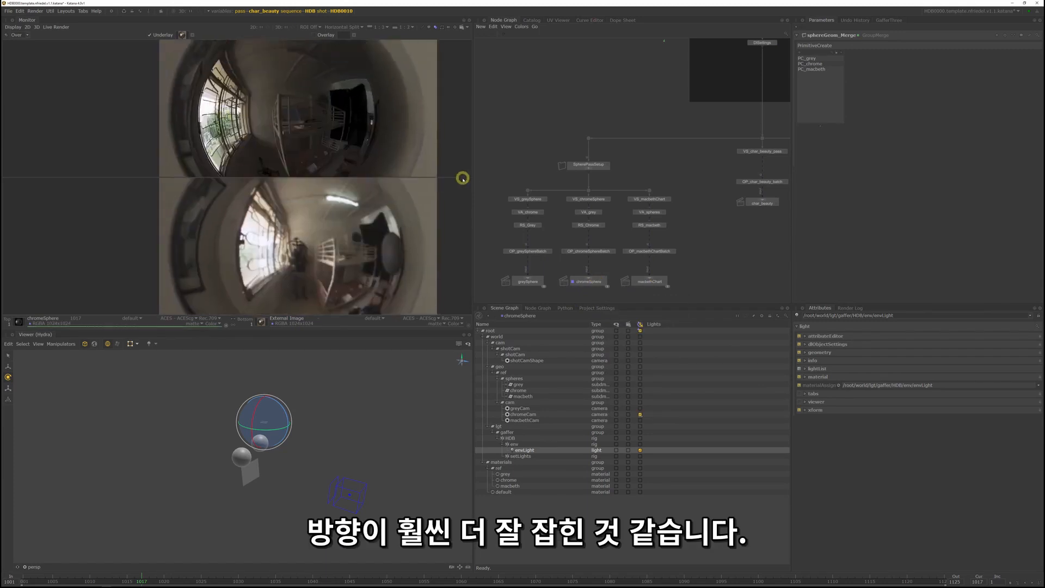
drag(463, 178, 458, 196)
scroll(338, 103, down, 2)
scroll(338, 103, up, 1)
middle_drag(343, 104, 349, 113)
Step: Set envLight's X rotation to 180 and turn it to about 65 degrees in Y to match the reference reflections
alt+drag(272, 367, 199, 360)
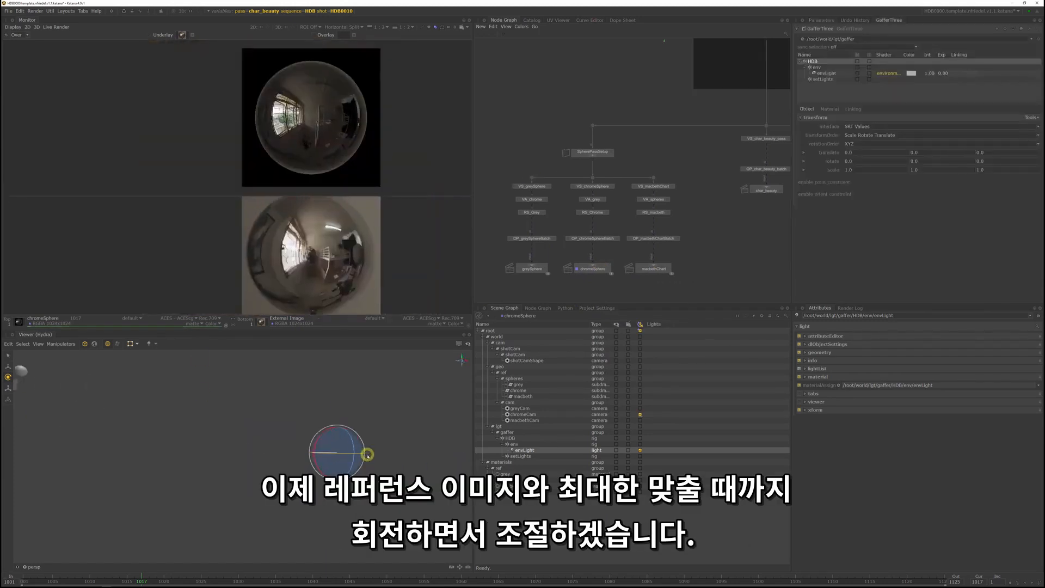
drag(322, 453, 325, 436)
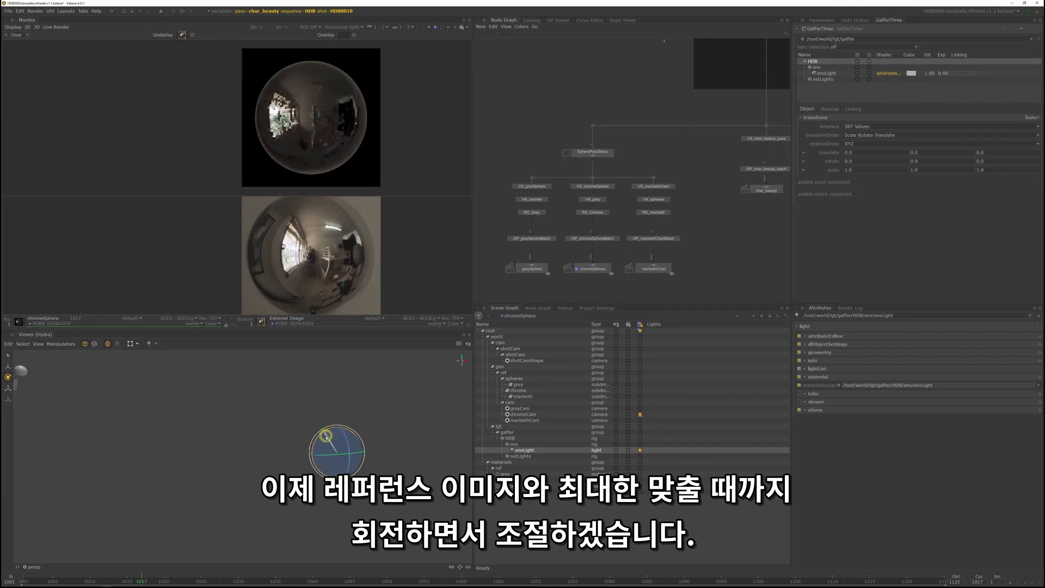
click(827, 73)
drag(867, 153, 814, 152)
text(180)
key(Return)
drag(332, 454, 347, 456)
Step: Sample the bright window reflection on the rendered and reference chrome spheres to compare their exposure values
ctrl+click(279, 111)
drag(278, 110, 279, 111)
mouse_move(294, 241)
mouse_down()
mouse_move(297, 251)
mouse_move(291, 243)
mouse_up()
ctrl+click(279, 119)
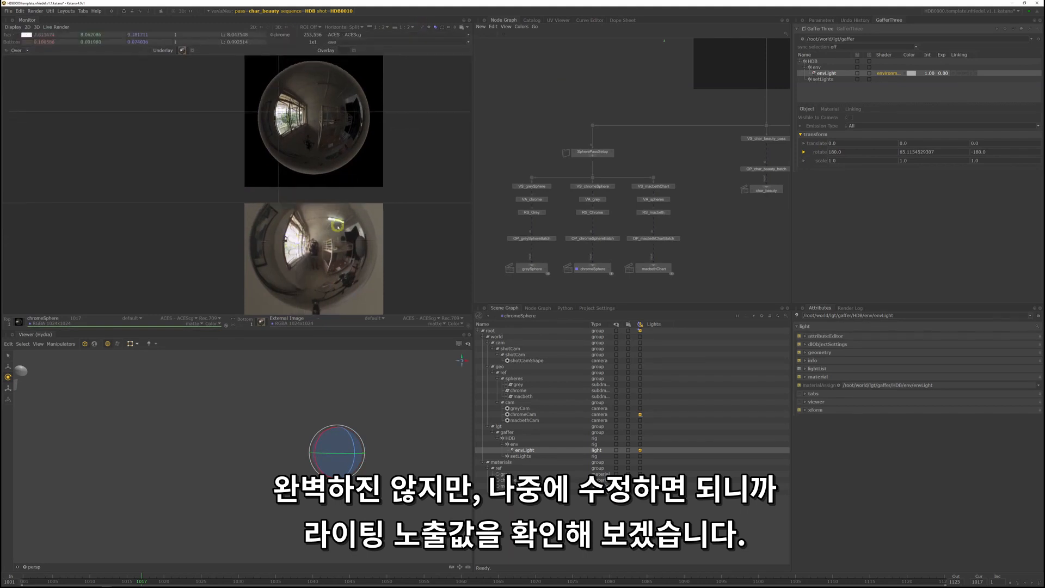
middle_drag(543, 220, 563, 211)
middle_drag(354, 205, 345, 221)
Step: Load the reference grey sphere image into the Catalog and show it as the Monitor's lower comparison image
click(532, 20)
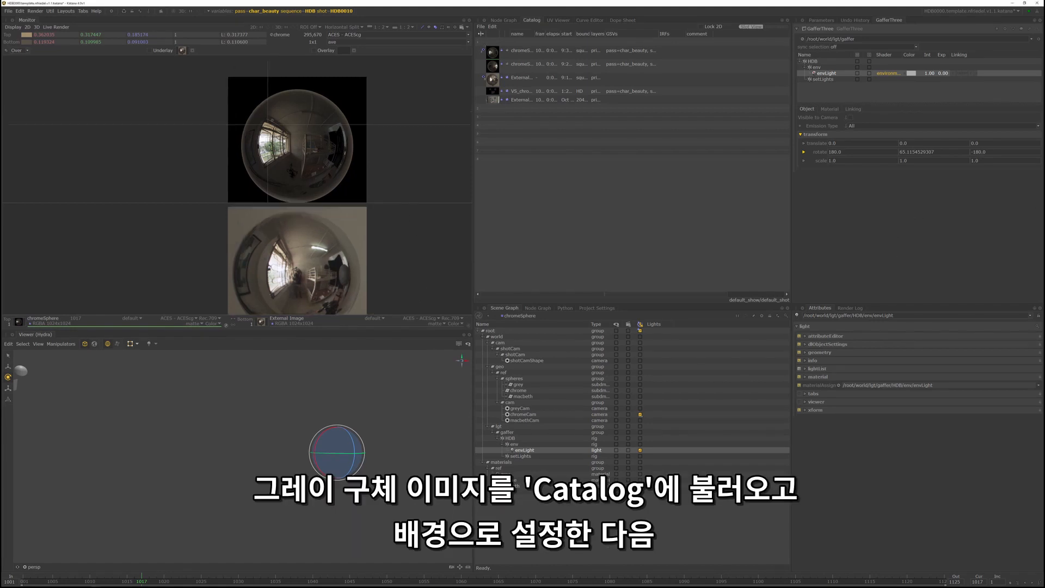
click(480, 27)
click(512, 40)
click(429, 266)
double_click(430, 267)
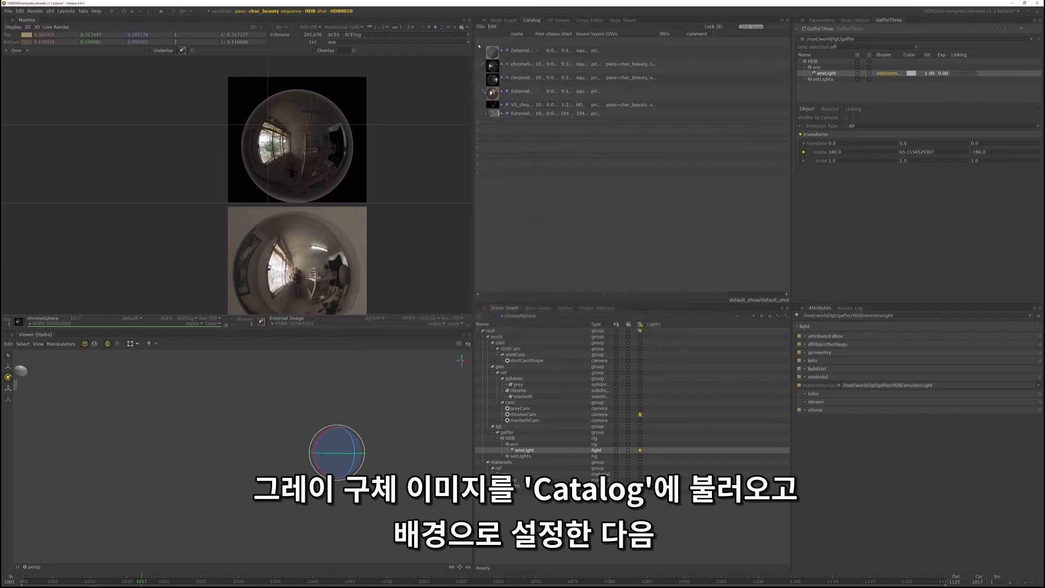
click(479, 54)
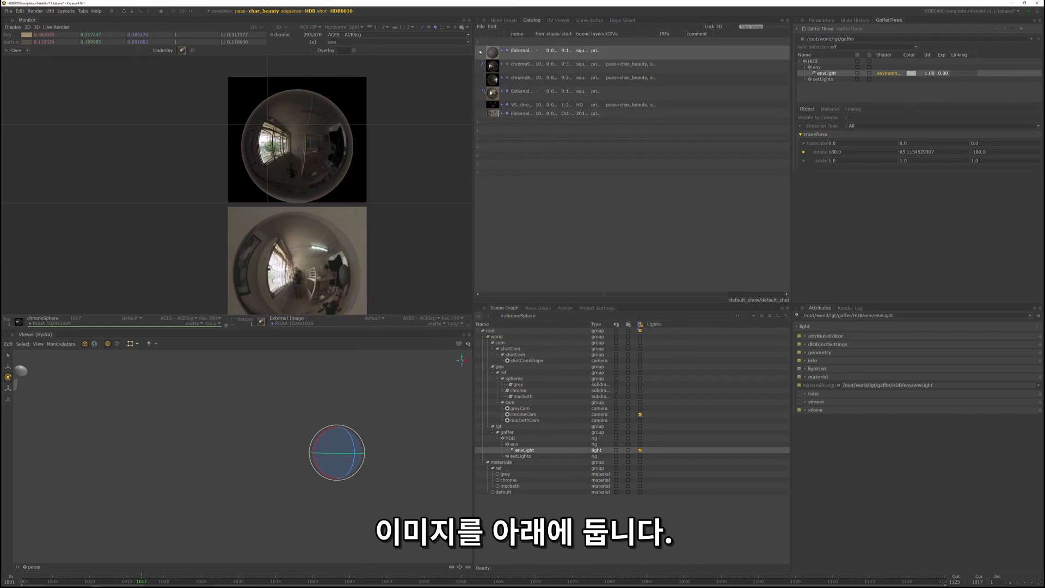
click(483, 55)
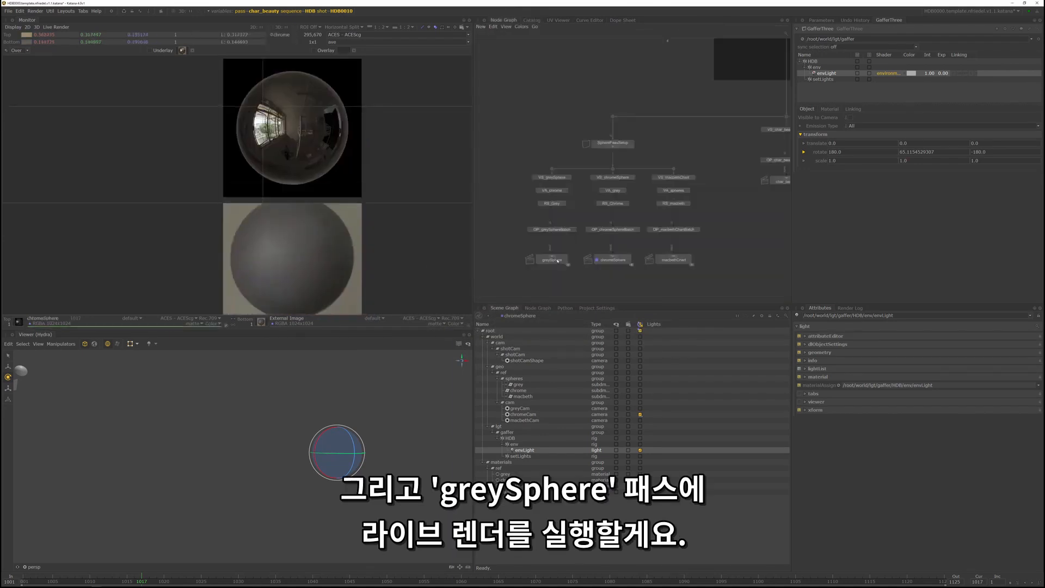
Step: Start a live render from the greySphere render node
right_click(555, 260)
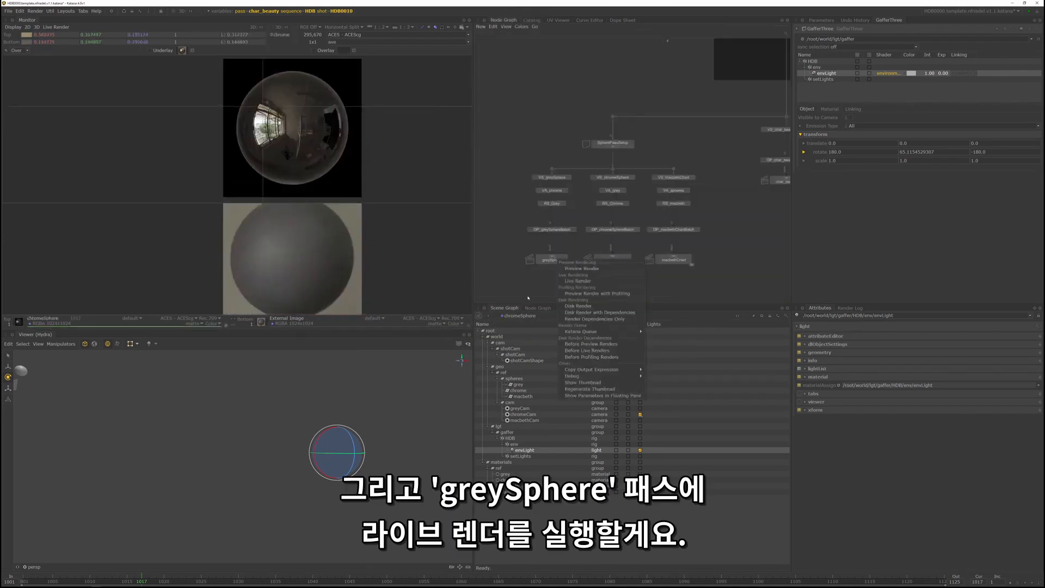
click(577, 281)
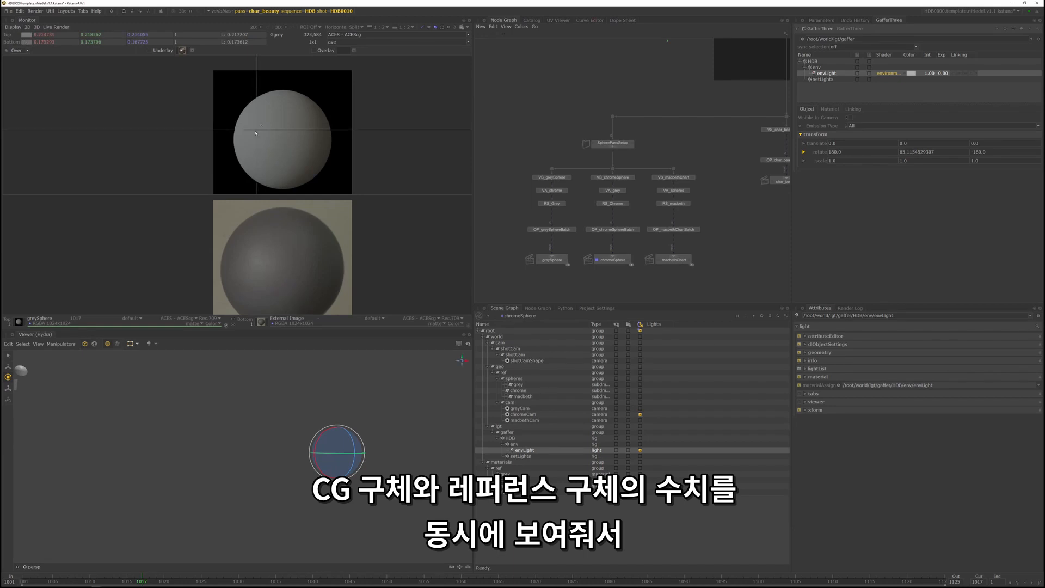
Step: Sample matching areas on the rendered and reference grey spheres to compare their pixel values
ctrl+click(257, 259)
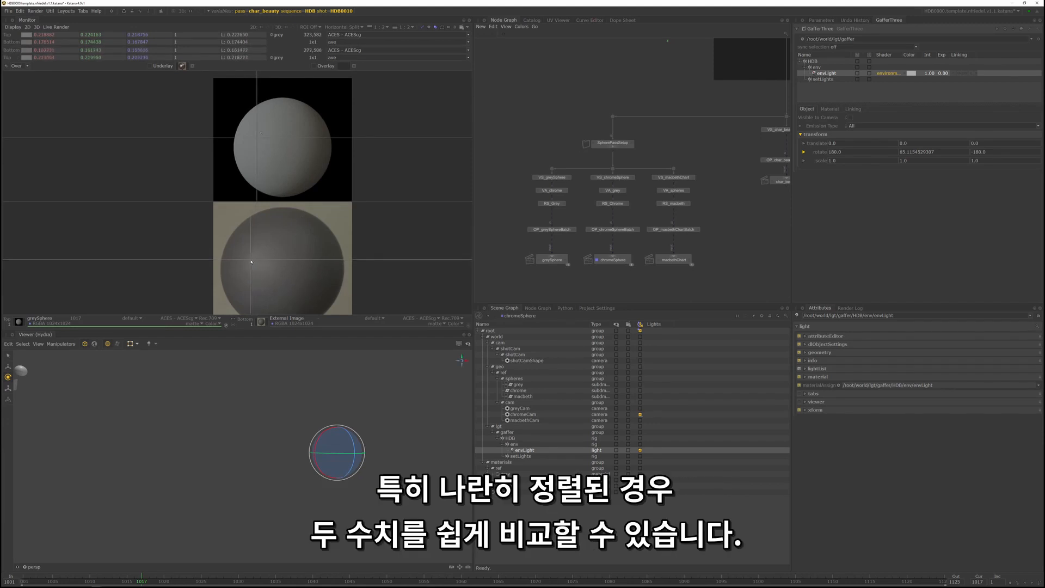
ctrl+click(251, 261)
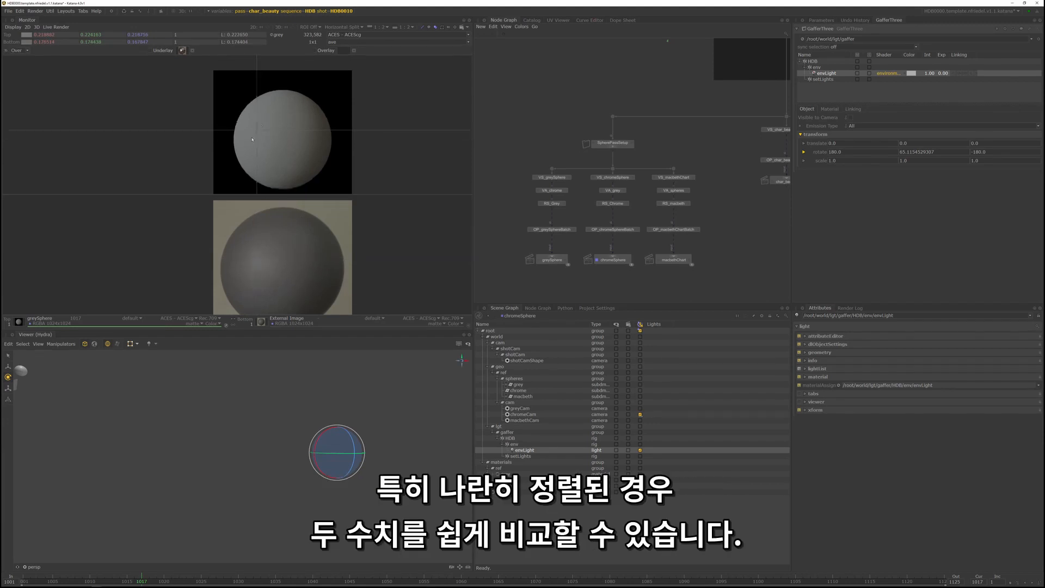
drag(257, 133, 258, 137)
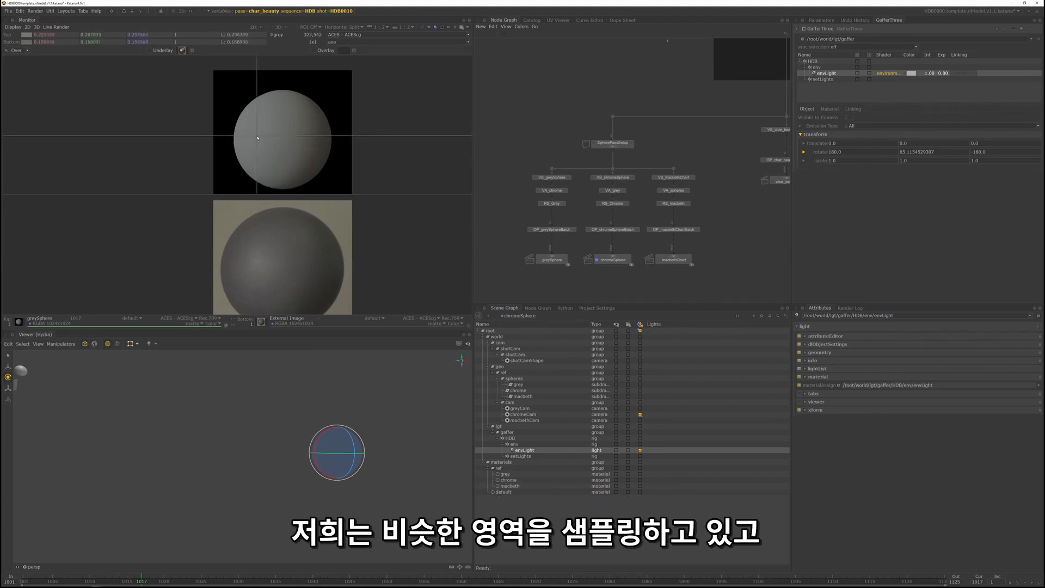
middle_drag(244, 280, 244, 266)
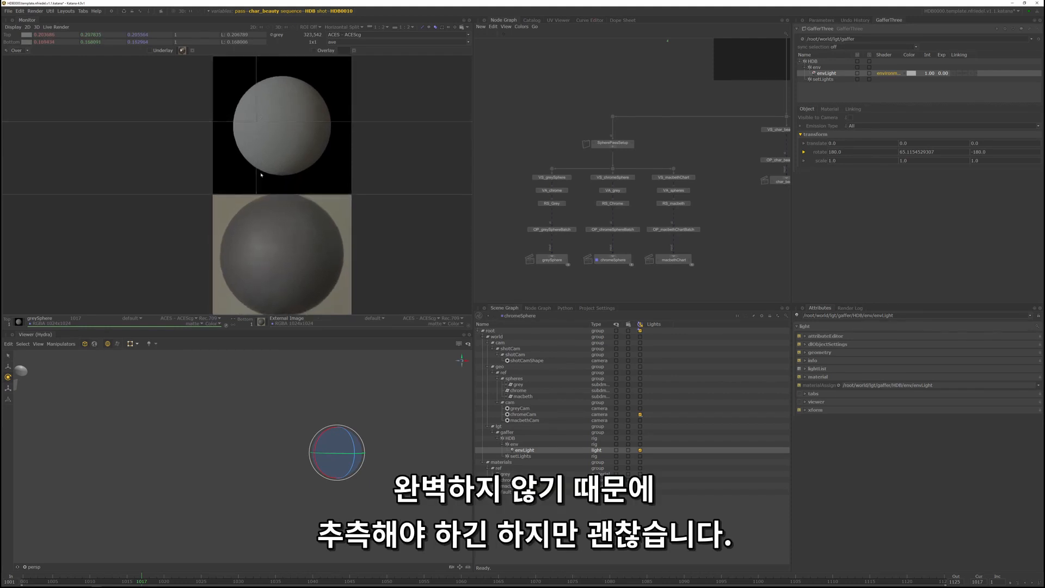
drag(254, 127, 265, 116)
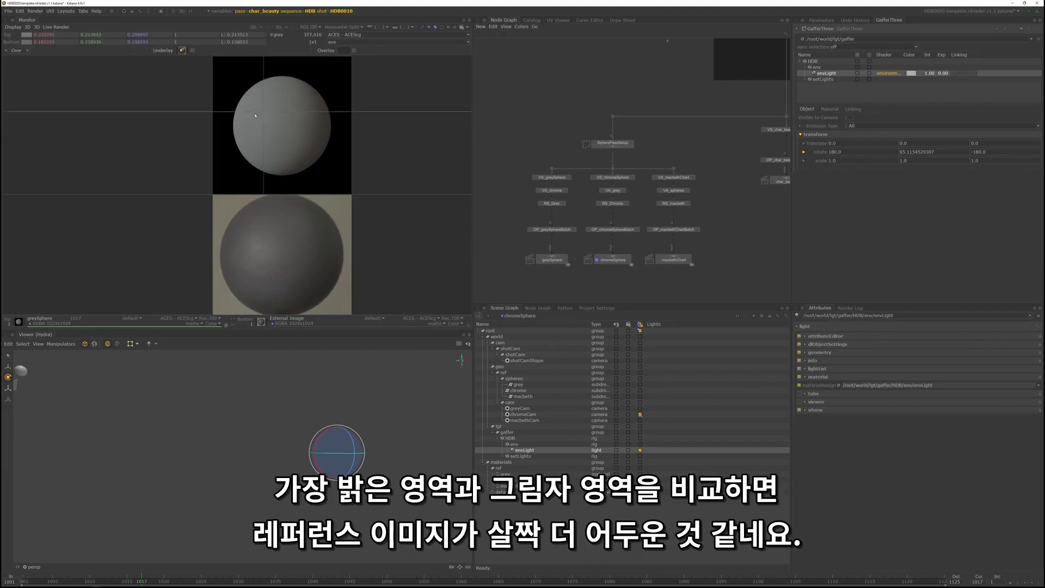
Step: Compare the rendered grey sphere's shadow side with the reference and set the envLight exposure to -0.25
drag(254, 234, 308, 154)
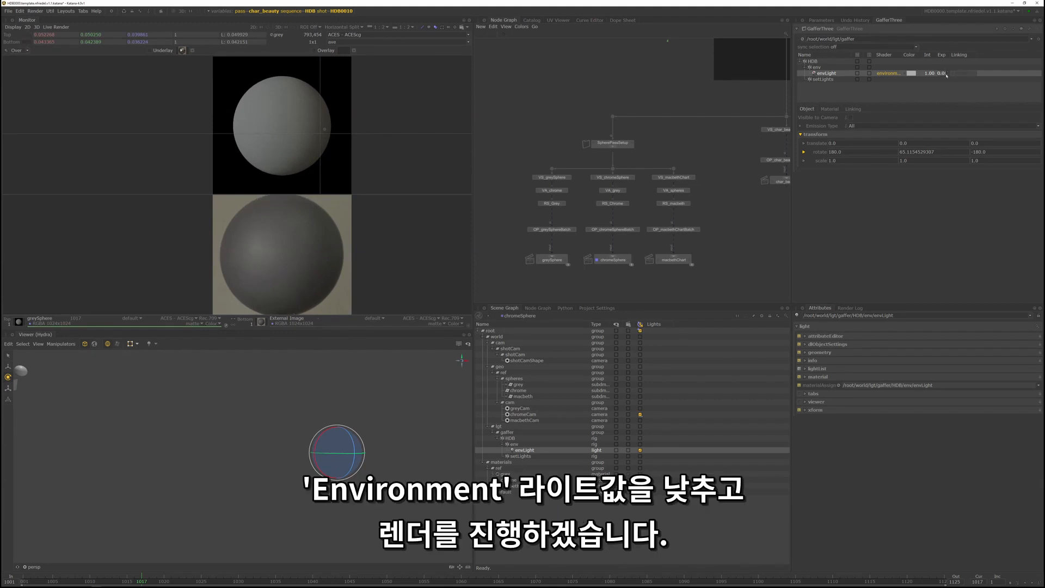
text(-0)
text(.25)
key(Return)
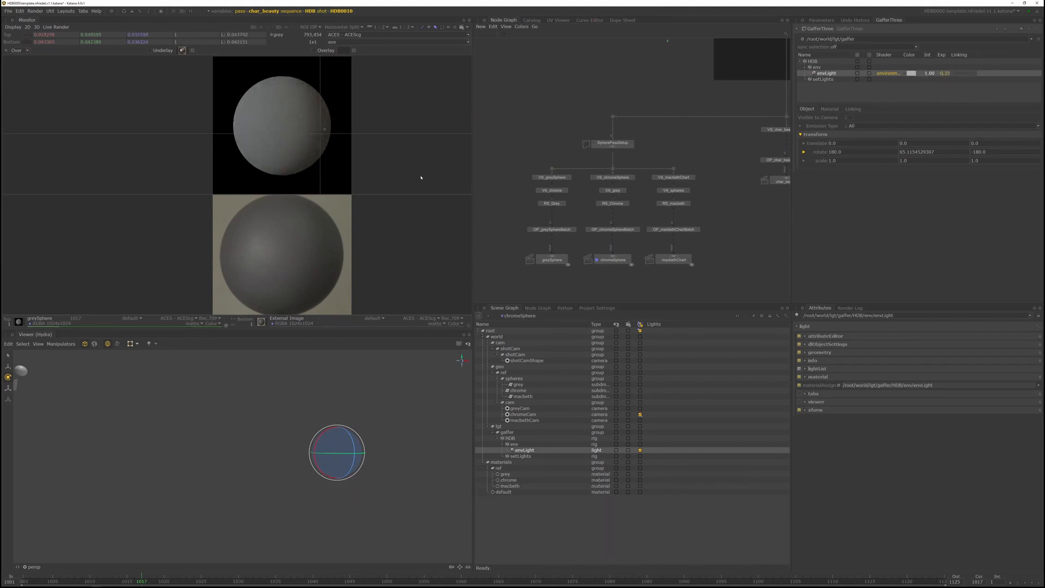
Step: Sample the bright and shadow areas of the rendered grey sphere to check the adjusted exposure against the reference
mouse_move(355, 159)
middle_down()
mouse_move(365, 143)
mouse_move(350, 156)
middle_up()
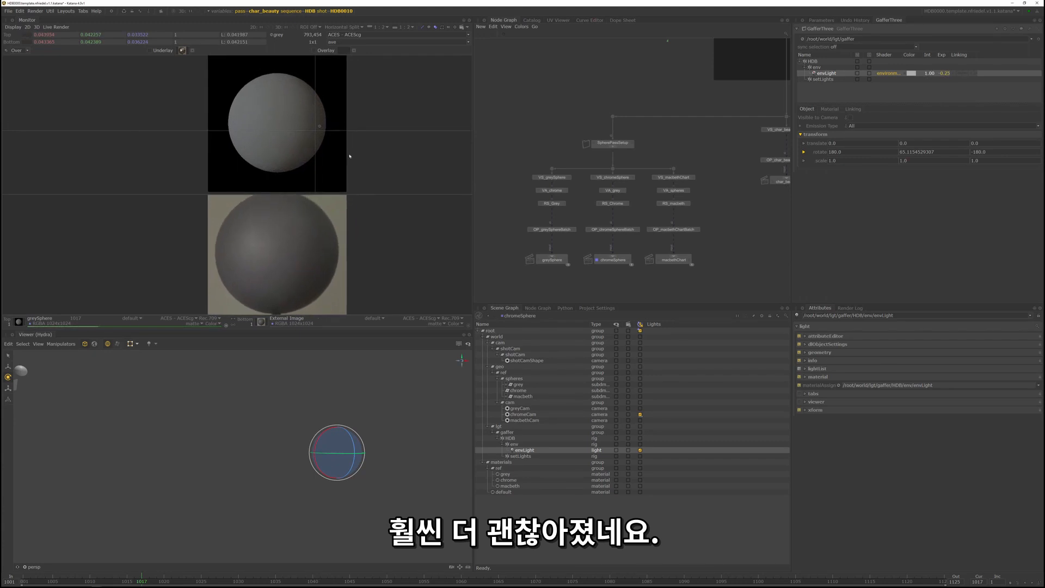
drag(301, 145, 255, 117)
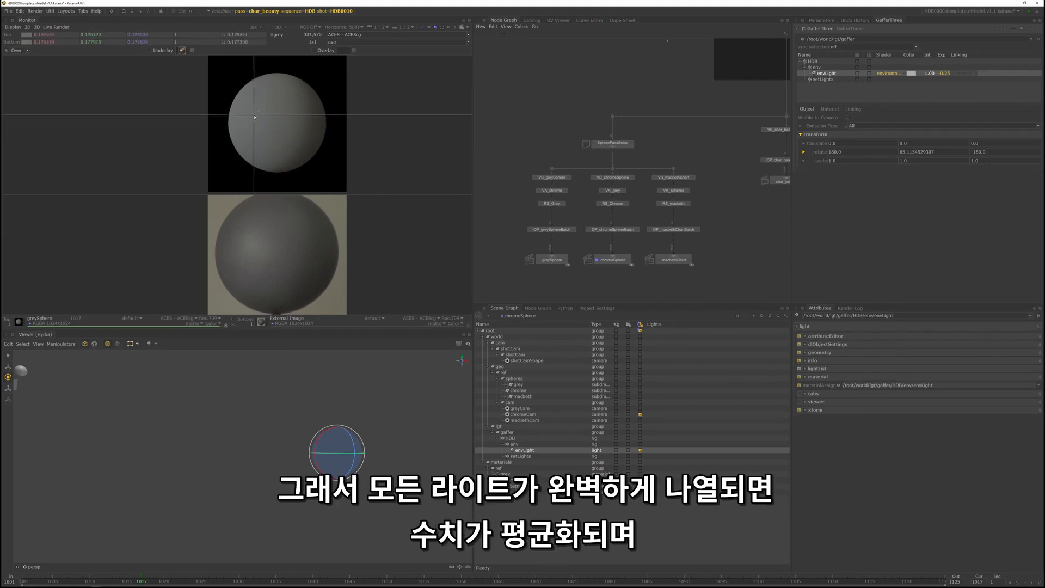
drag(255, 117, 260, 114)
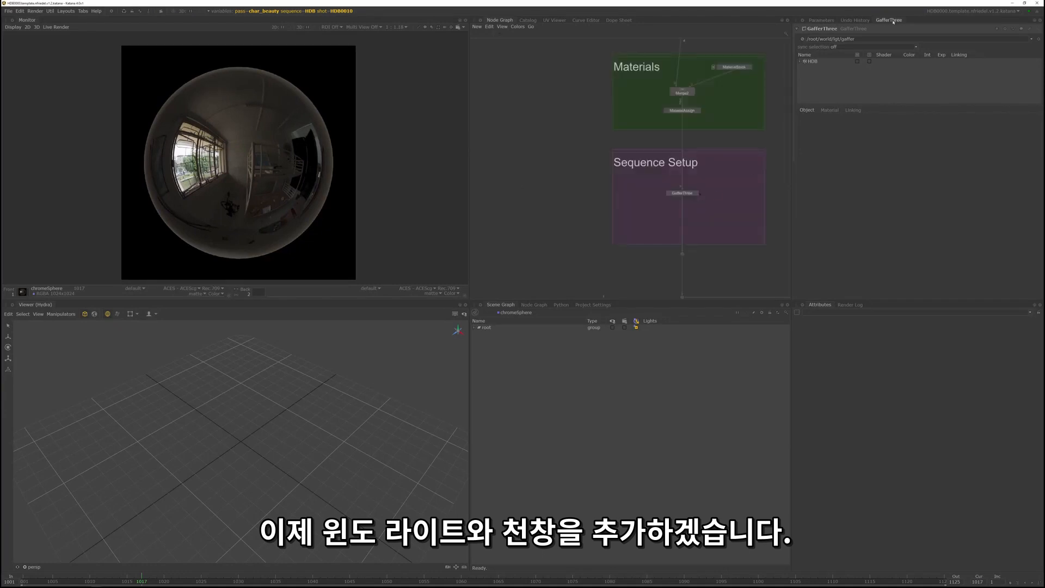
Step: Add a 3Delight area light to the setLights rig under HDB and examine its shader parameters
click(801, 62)
click(811, 73)
right_click(830, 76)
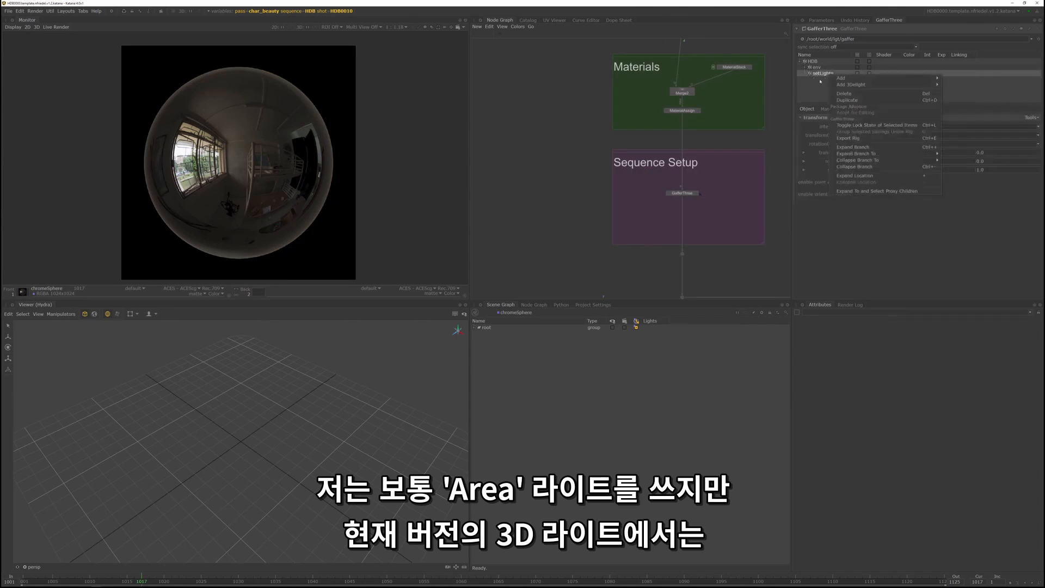
mouse_move(920, 84)
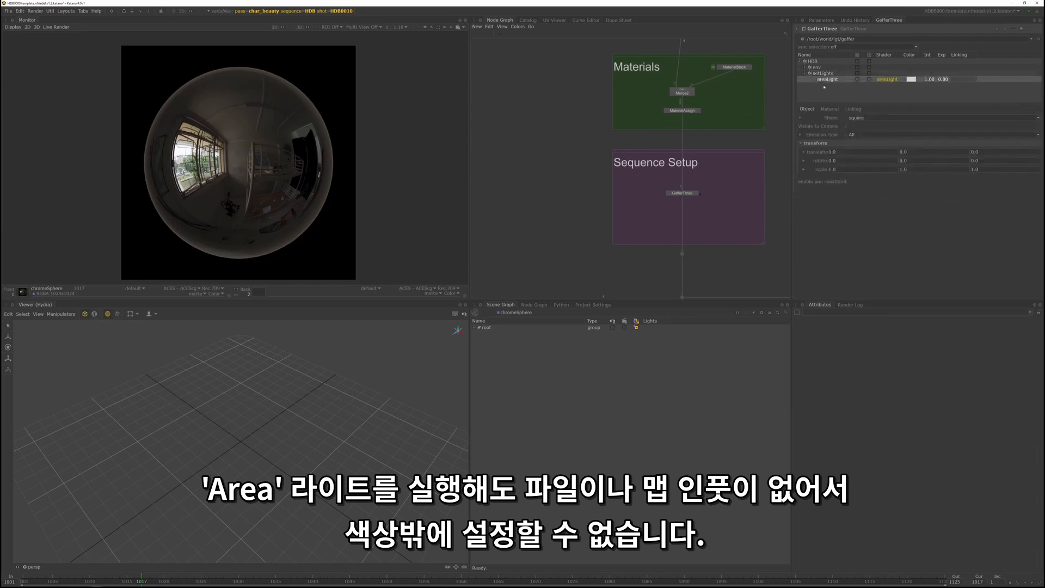
click(829, 110)
click(804, 148)
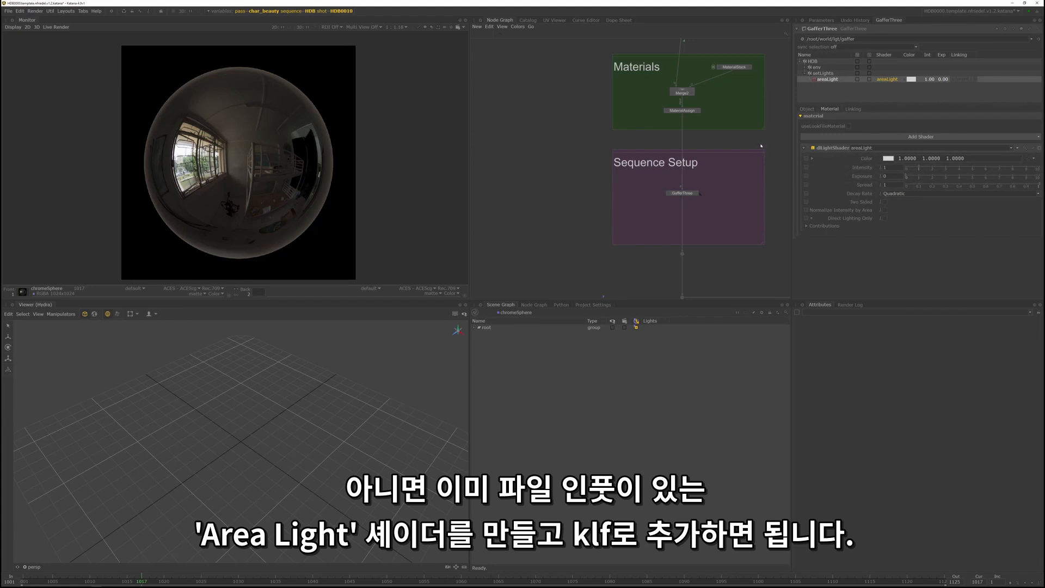
Step: Delete the area light from setLights and look up the Incandescence Light among the 3Delight light types
key(Delete)
middle_drag(726, 111, 741, 176)
right_click(826, 92)
mouse_move(882, 97)
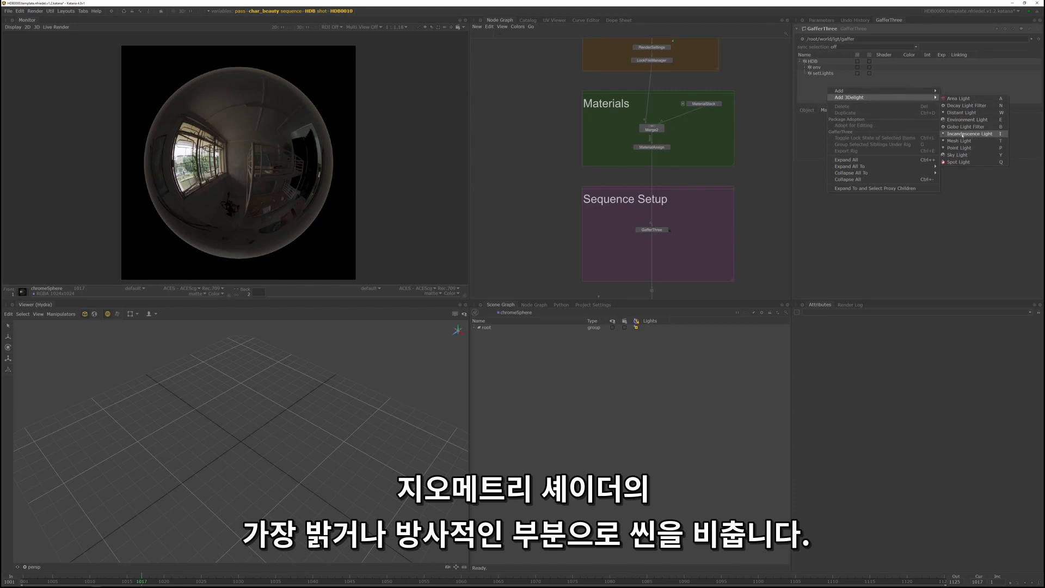
click(701, 192)
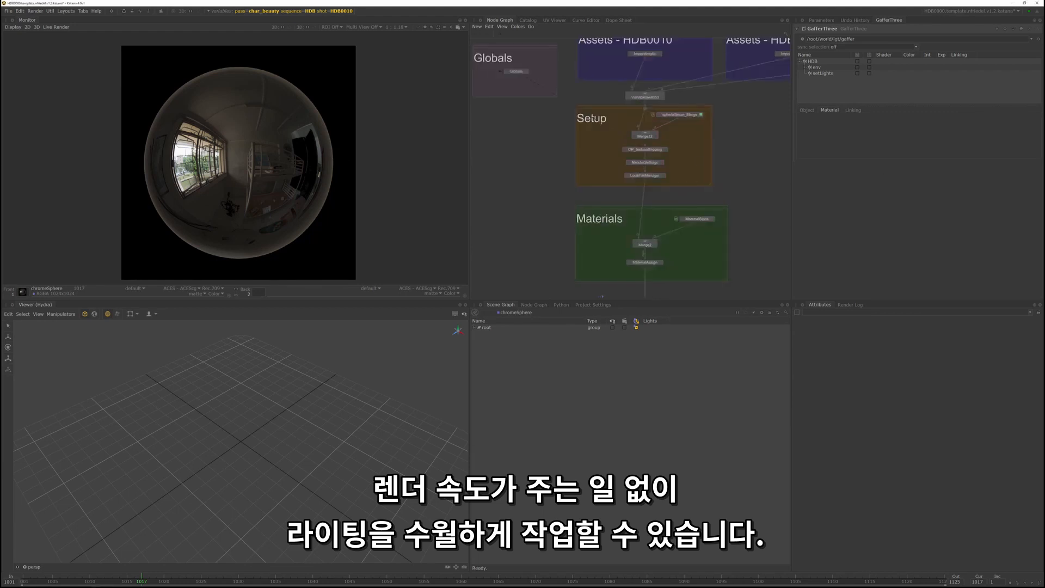
Step: Create a GroupMerge node in the Setup area, connect it to Merge13 and place it beside sphereGeom_Merge
middle_drag(581, 224, 576, 227)
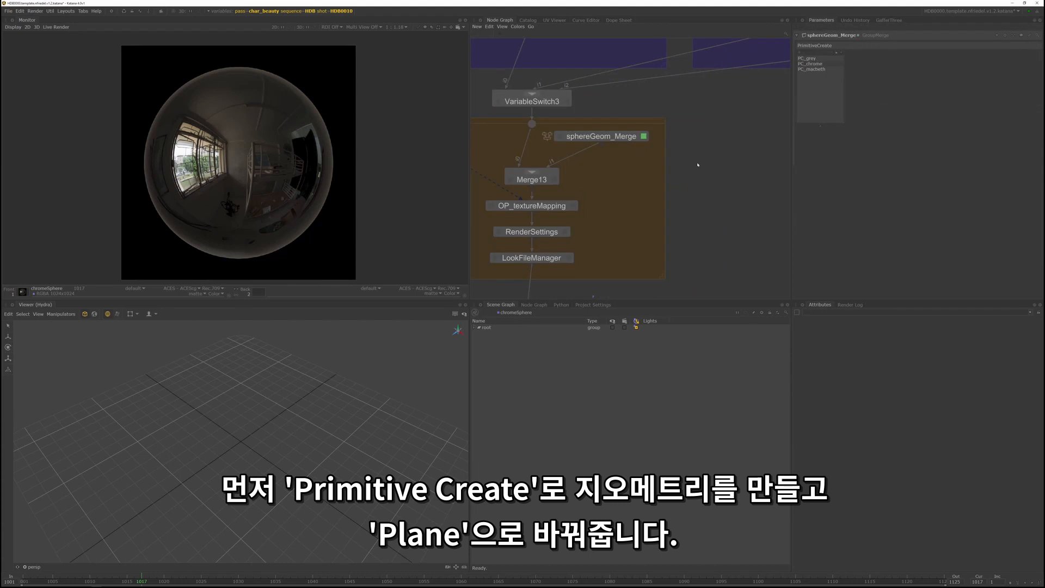
key(Tab)
text(group)
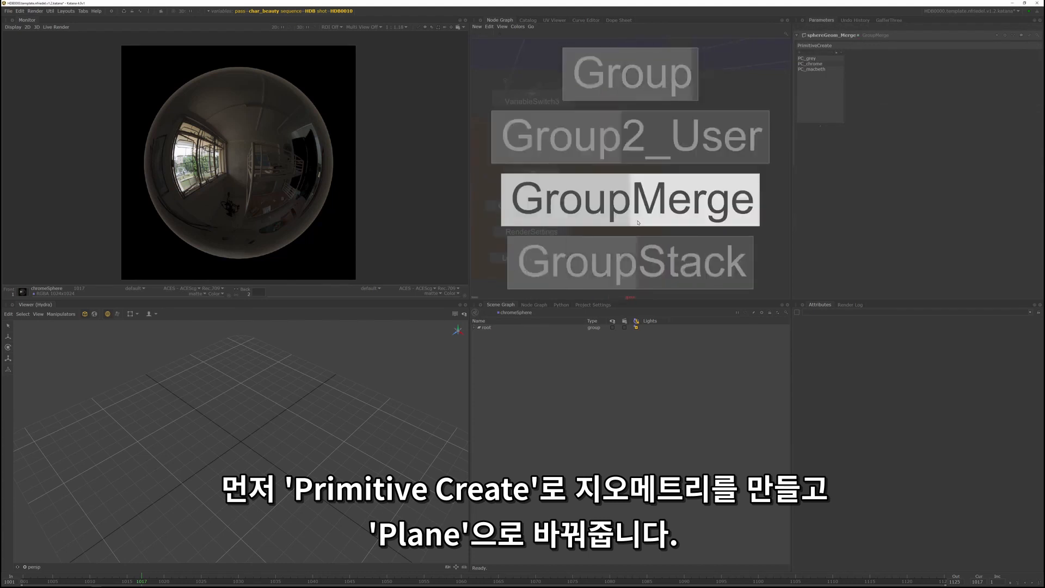
click(701, 183)
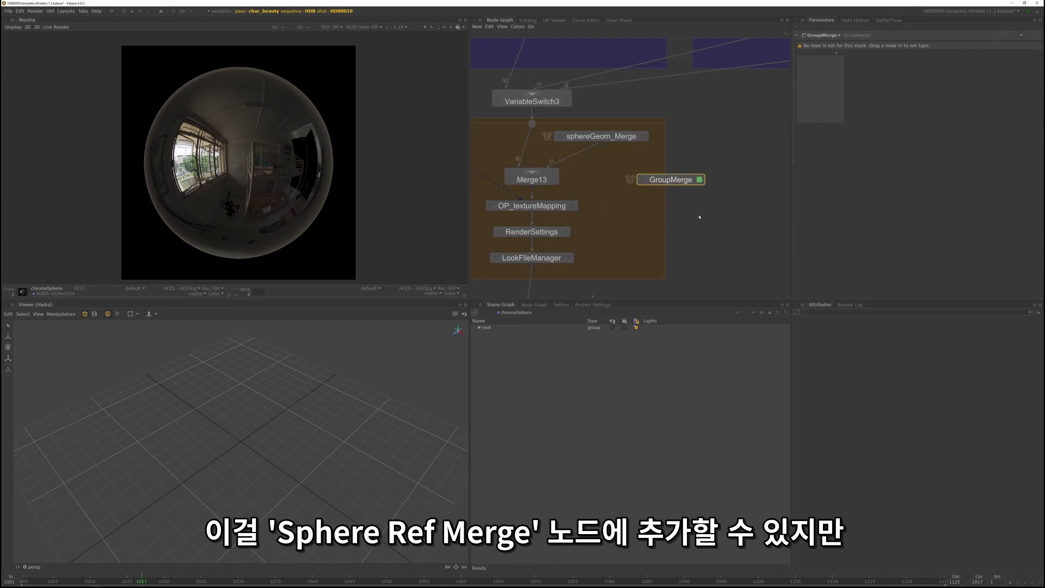
drag(673, 187, 534, 173)
drag(666, 180, 701, 137)
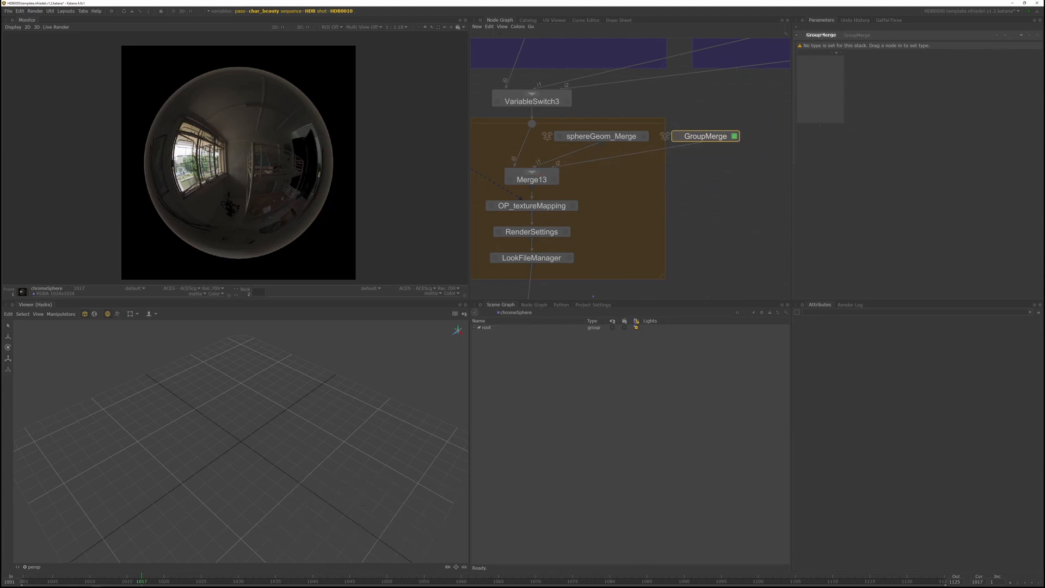
Step: Rename the new GroupMerge node as LightGeom_Merge
text(LightGeom_Me)
key(BackSpace)
key(BackSpace)
key(BackSpace)
text(_Merge)
key(Return)
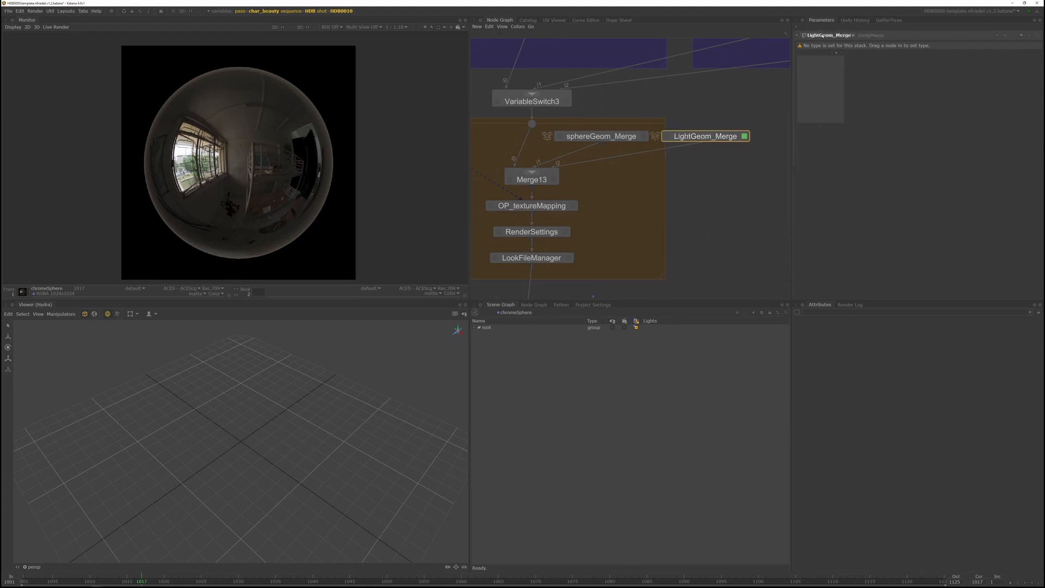
Step: Create a PrimitiveCreate node inside LightGeom_Merge and set its primitive type to poly plane
click(691, 204)
key(Tab)
text(pri)
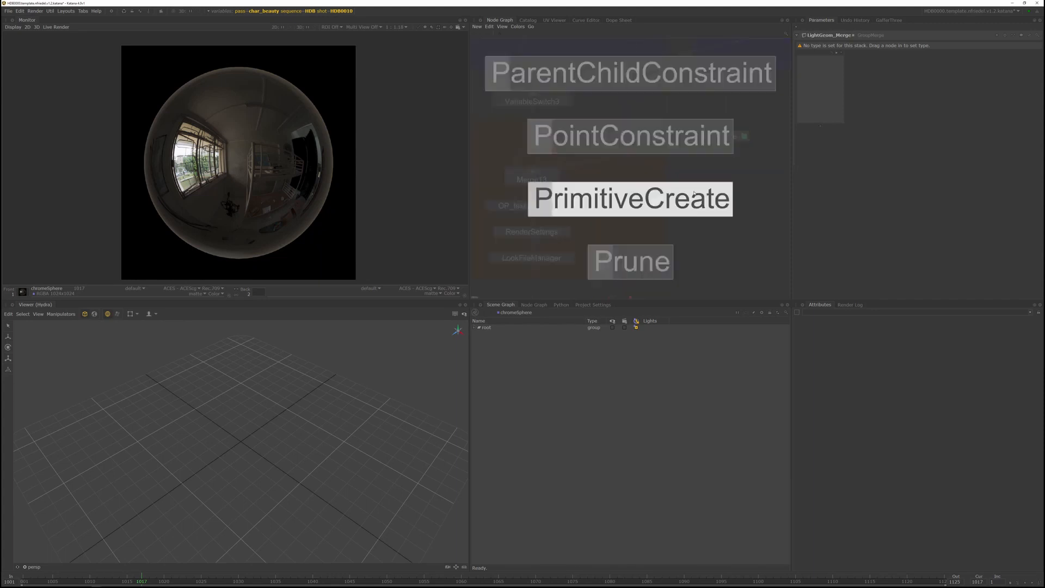
key(Return)
click(703, 179)
shift+middle_drag(712, 182, 831, 75)
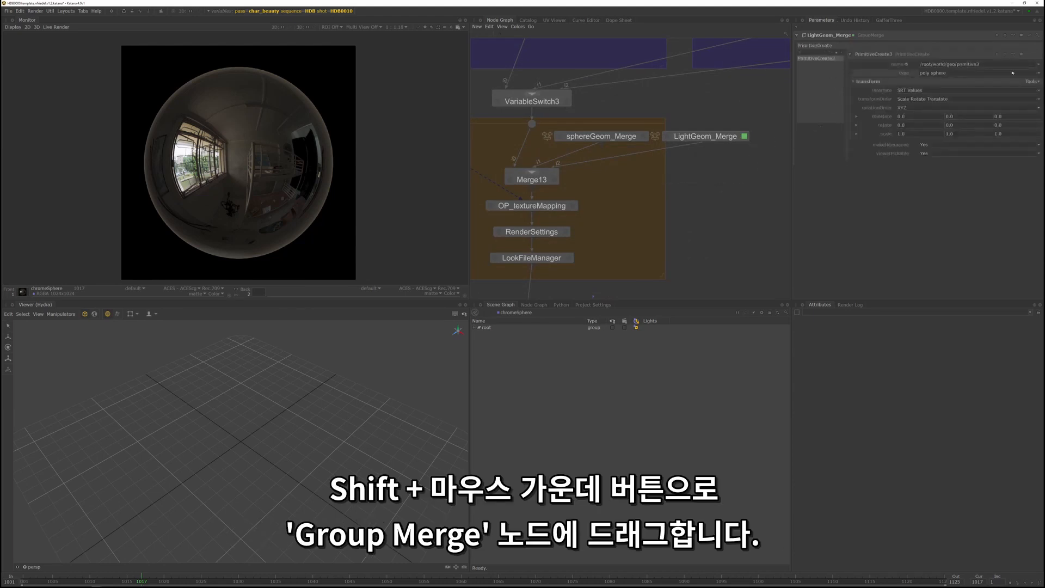
click(980, 73)
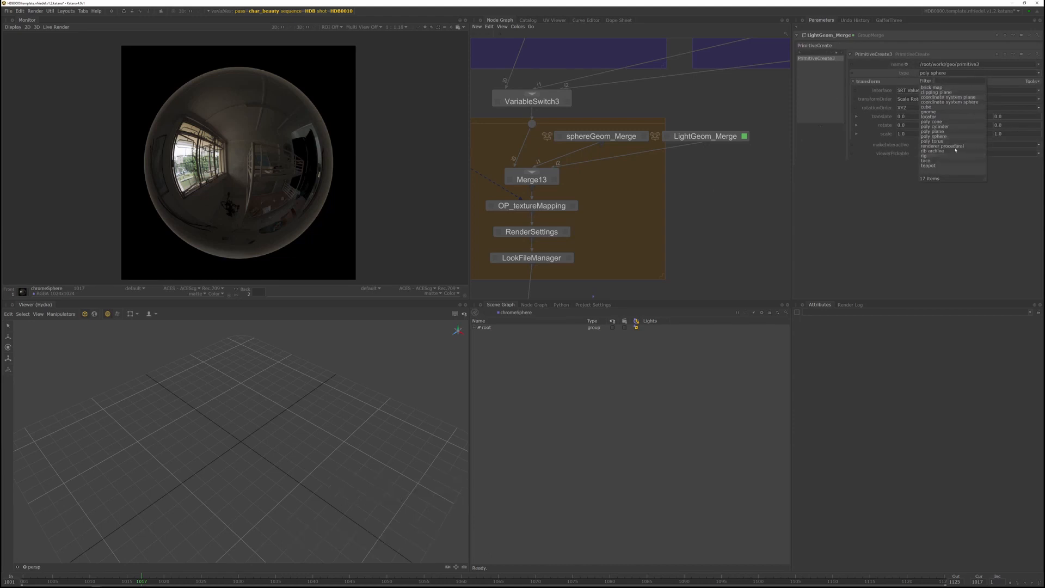
click(944, 132)
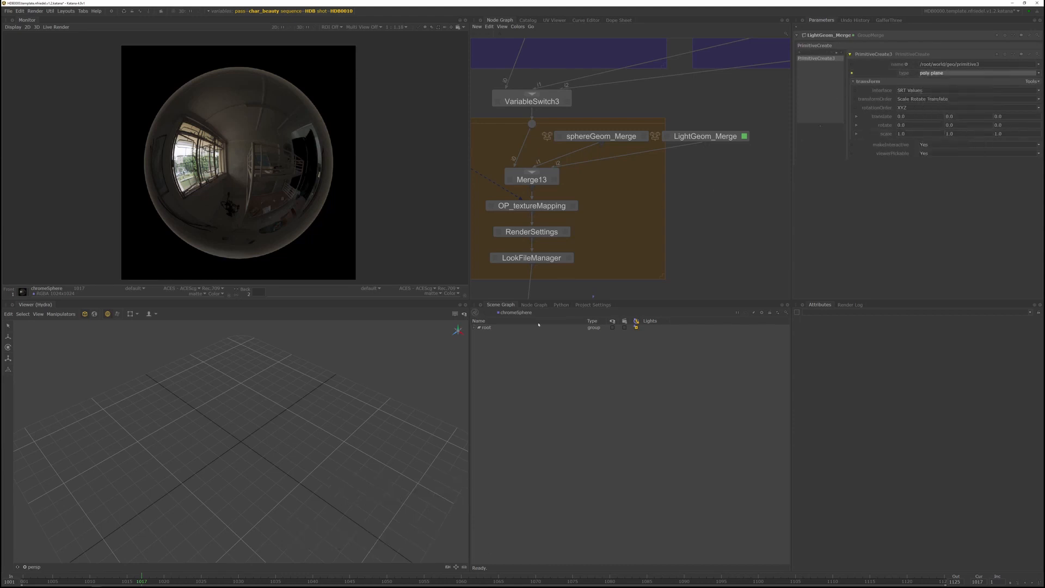
Step: View the scene from the LookFileManager node and find the new plane under the world's geo group
middle_drag(545, 272, 553, 243)
click(479, 327)
click(481, 333)
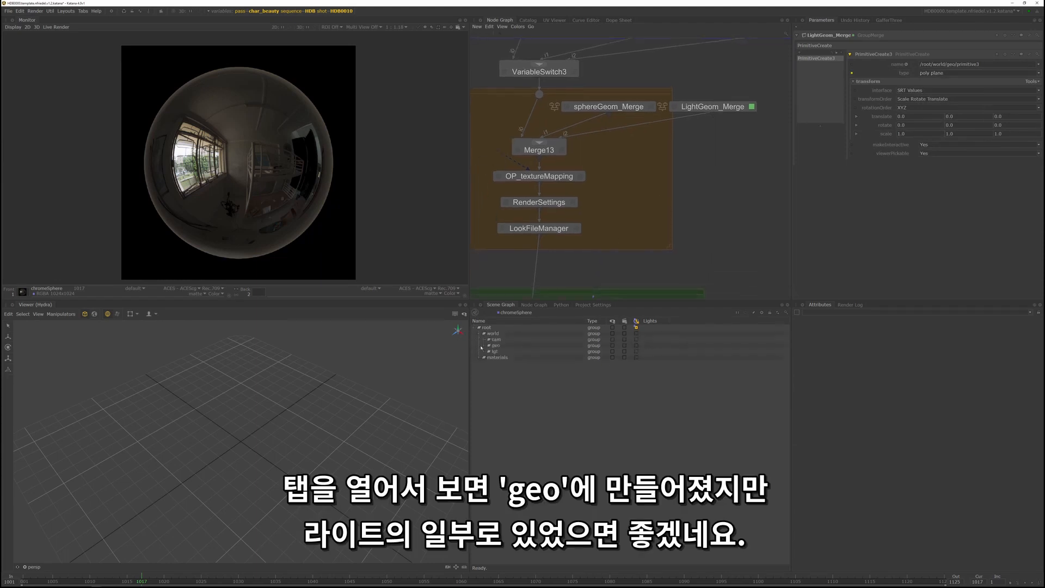
click(485, 346)
click(544, 228)
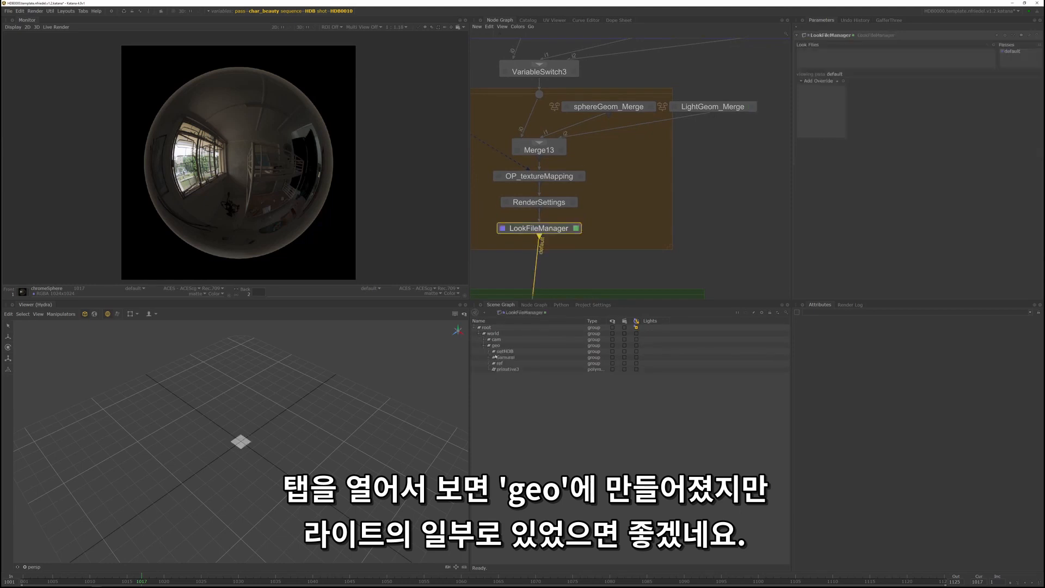
click(507, 369)
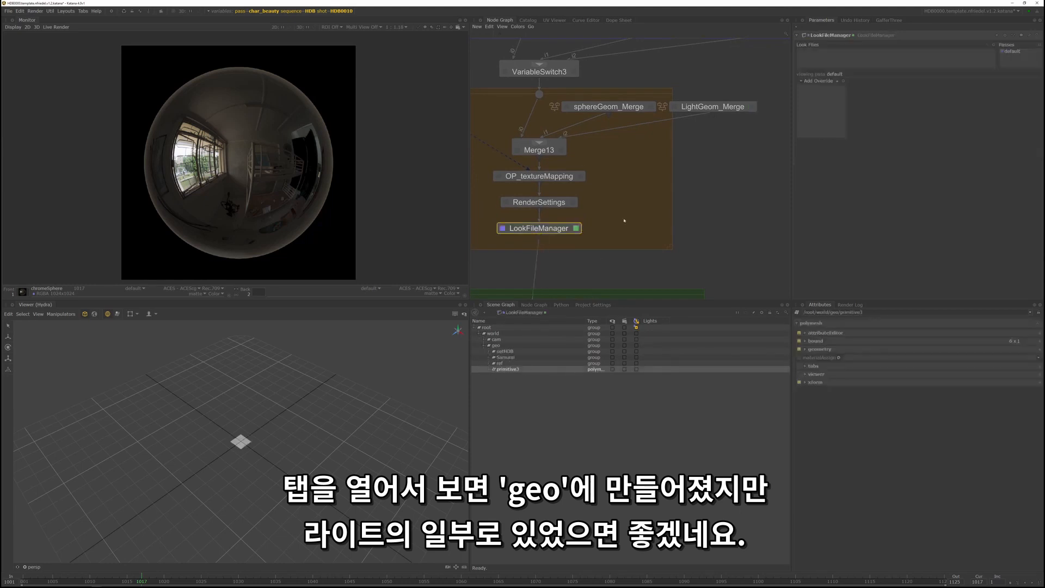
Step: View the scene from the VS_char_beauty_pass node and expand the lgt group in the scene graph
scroll(618, 148, down, 8)
scroll(618, 148, up, 8)
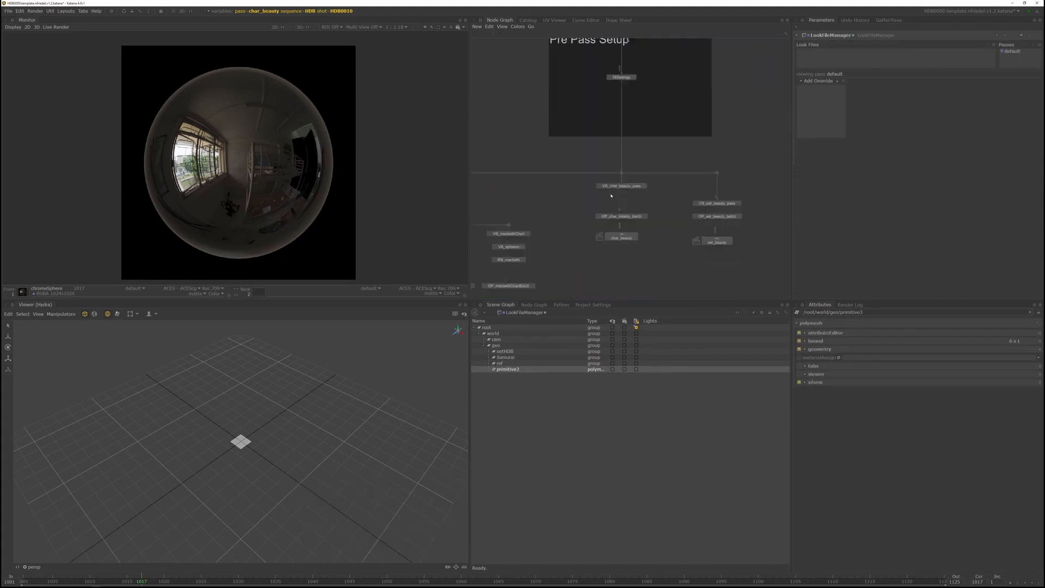
double_click(623, 188)
middle_drag(661, 39, 663, 151)
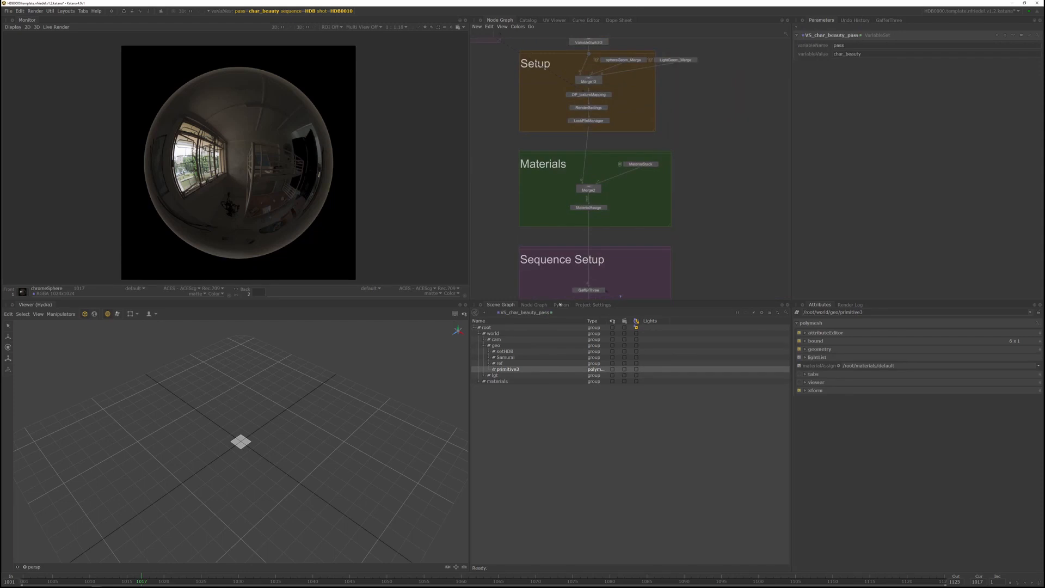
click(495, 376)
click(488, 376)
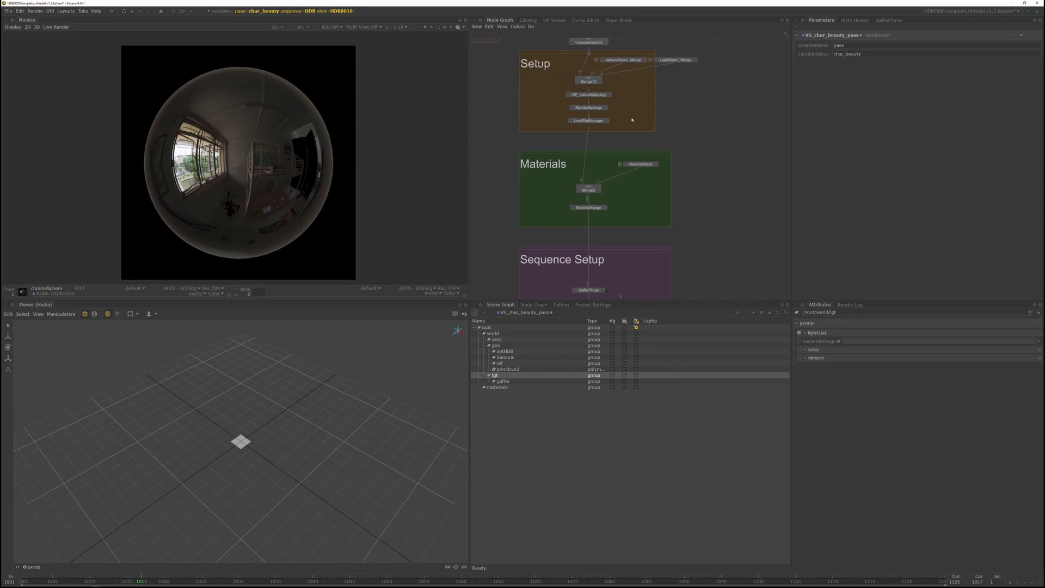
Step: Move the plane in LightGeom_Merge out of geo by setting its location path to /root/world/lgt/lightGeom
middle_drag(633, 120, 619, 194)
click(681, 135)
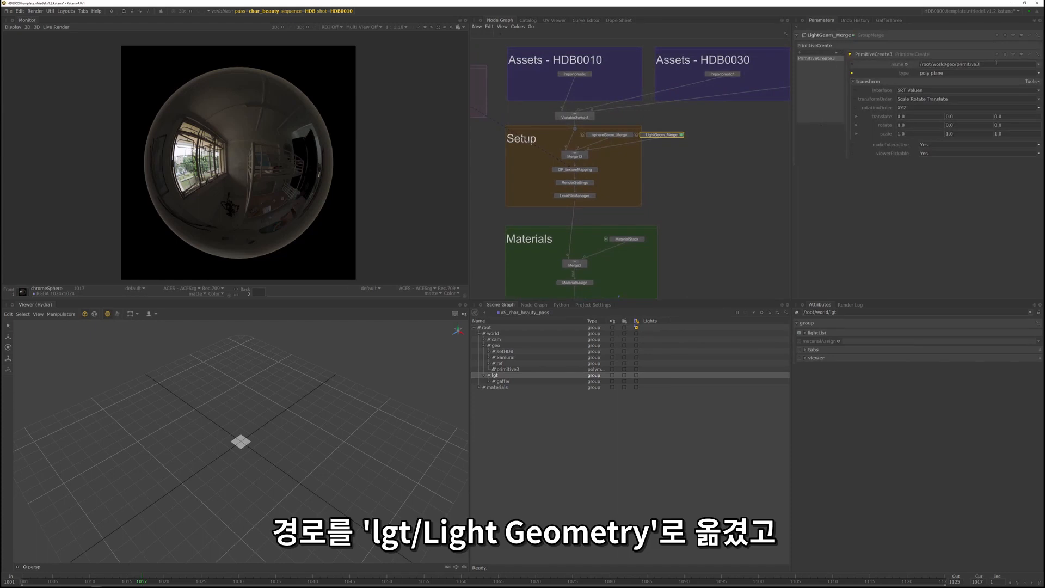
drag(976, 65, 948, 64)
text(lgt/lightGeom)
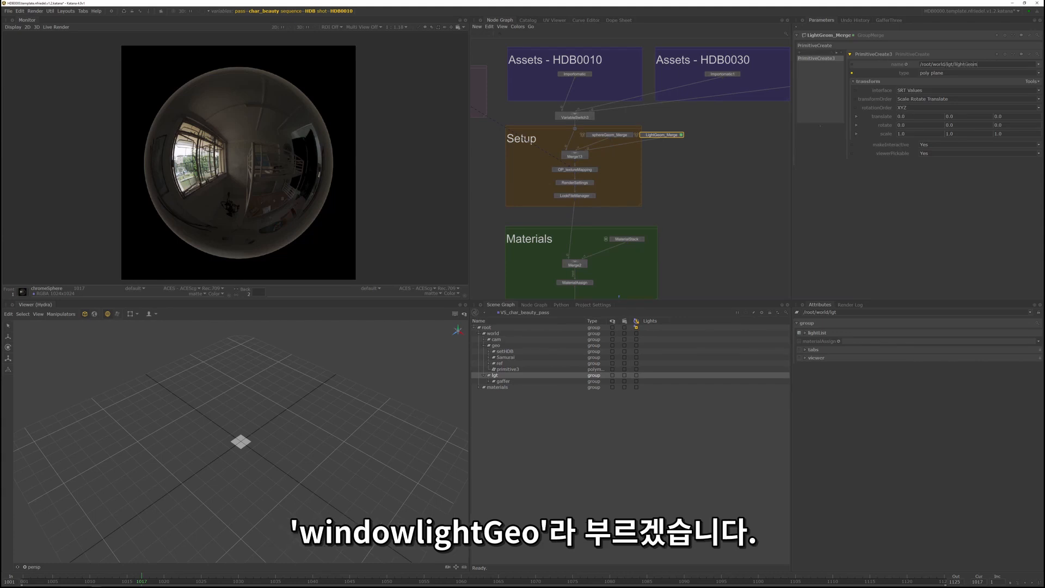
key(Return)
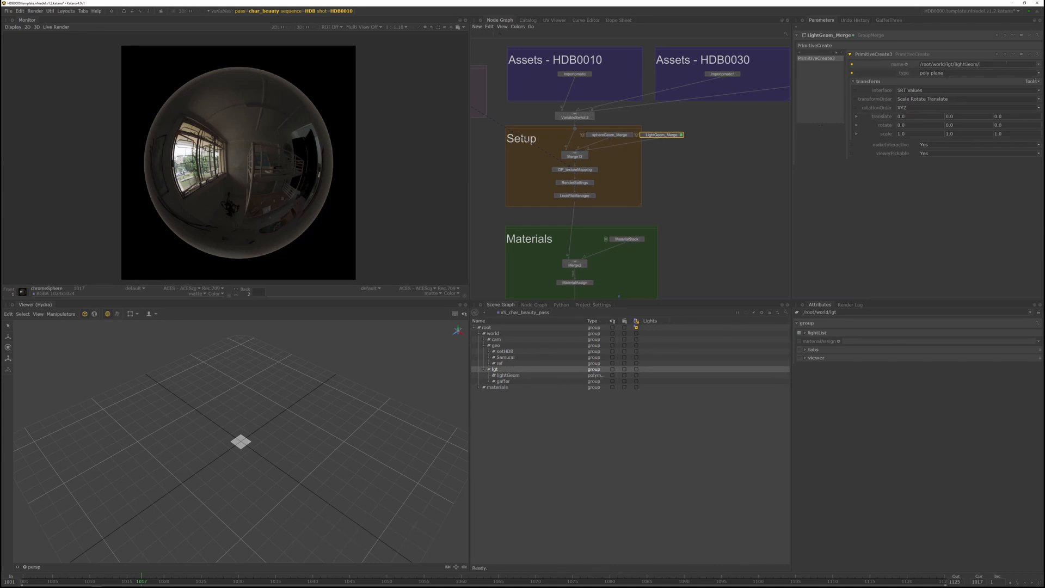
Step: Extend the plane's location path to /root/world/lgt/lightGeom/windowLightGeom and expand lightGeom in the scene graph
text(Ge)
text(ghtGeom)
key(Return)
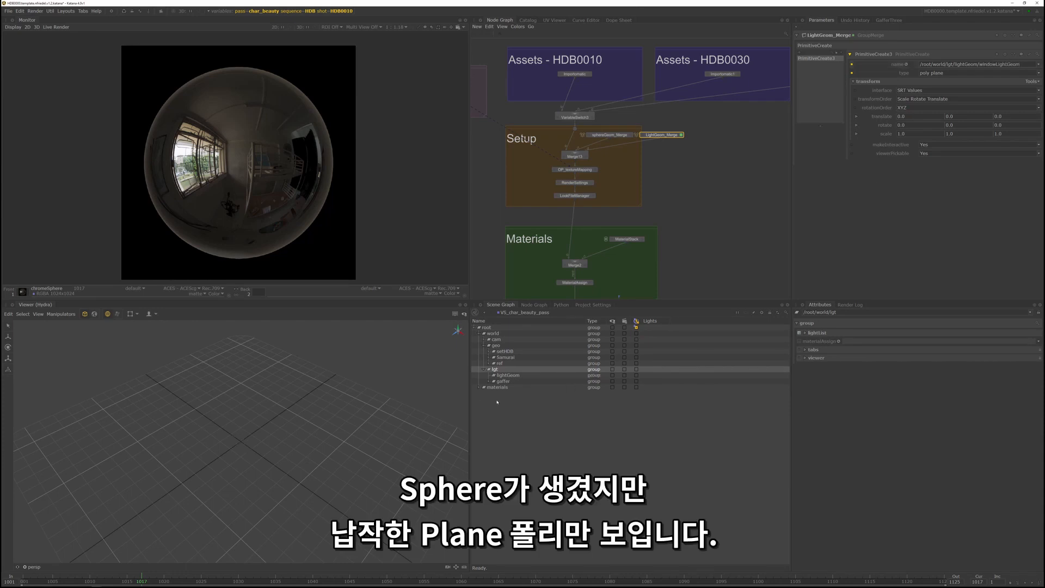
click(489, 376)
click(547, 383)
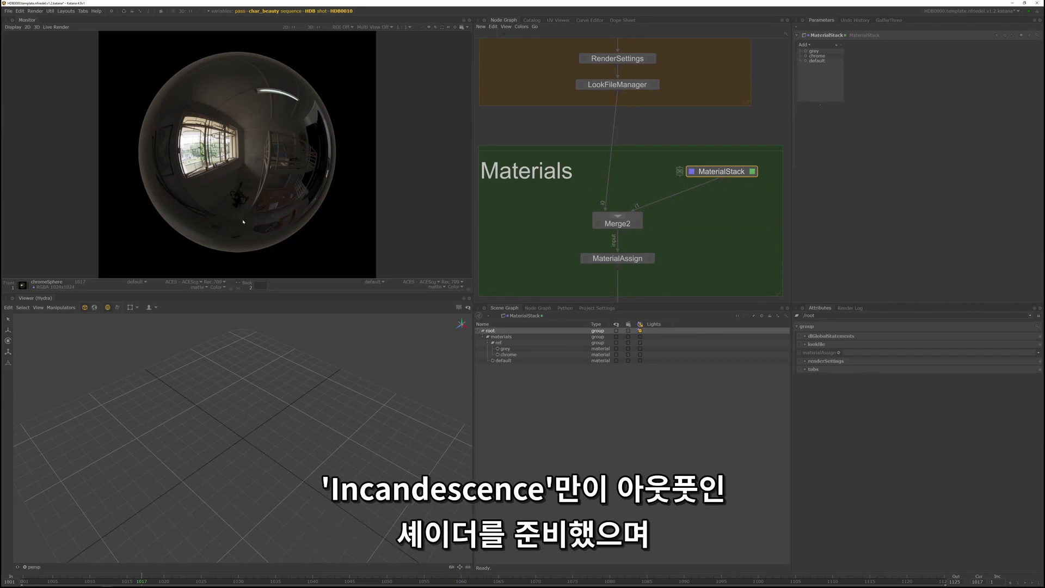
Step: Add a look file material to the MaterialStack and load texture_Incandescence.klf from the lookfiles/lightShader folder as its look file
click(802, 44)
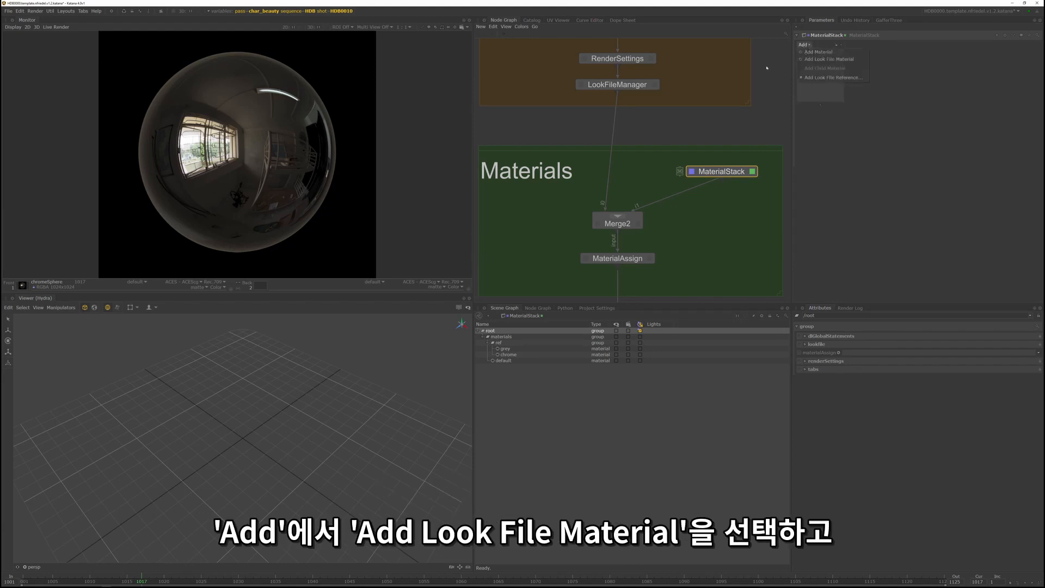
click(819, 60)
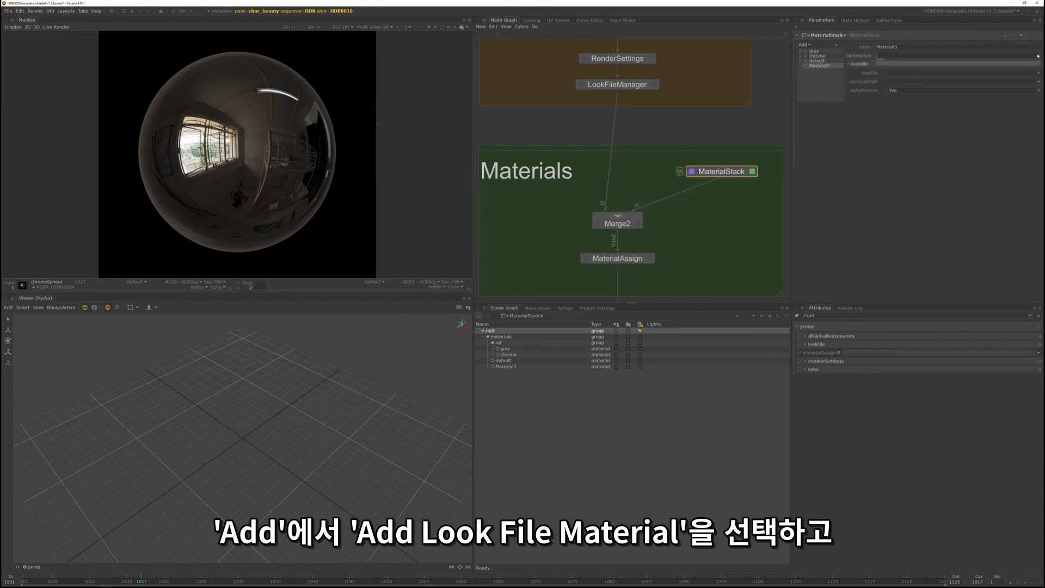
click(1034, 78)
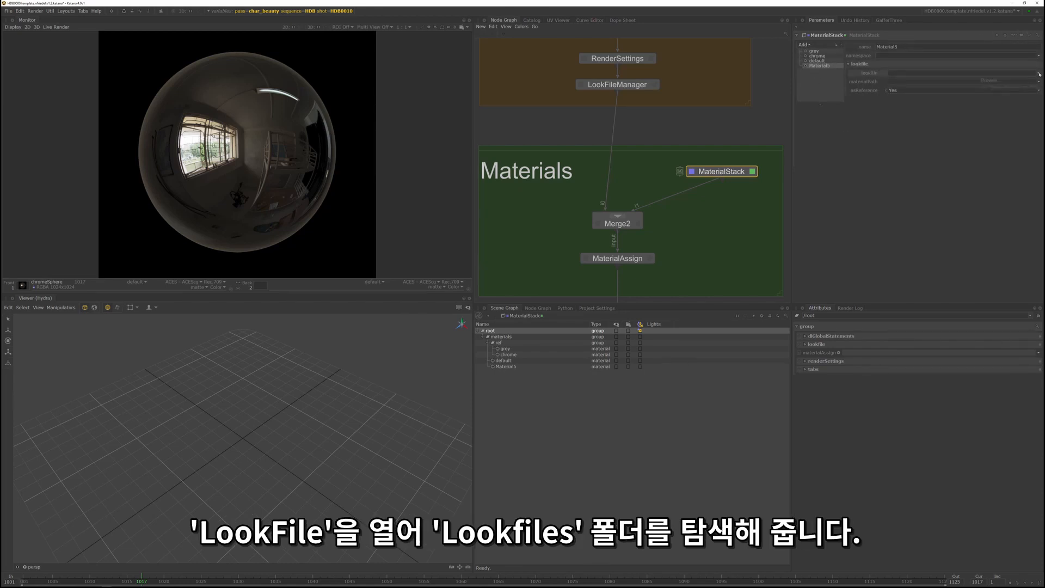
click(991, 81)
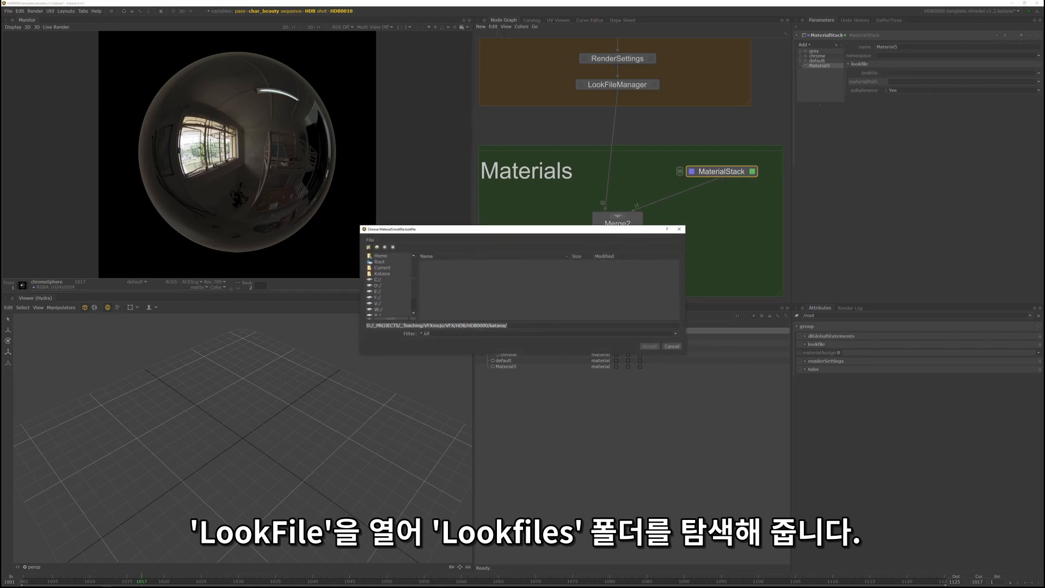
click(376, 248)
click(376, 248)
click(376, 248)
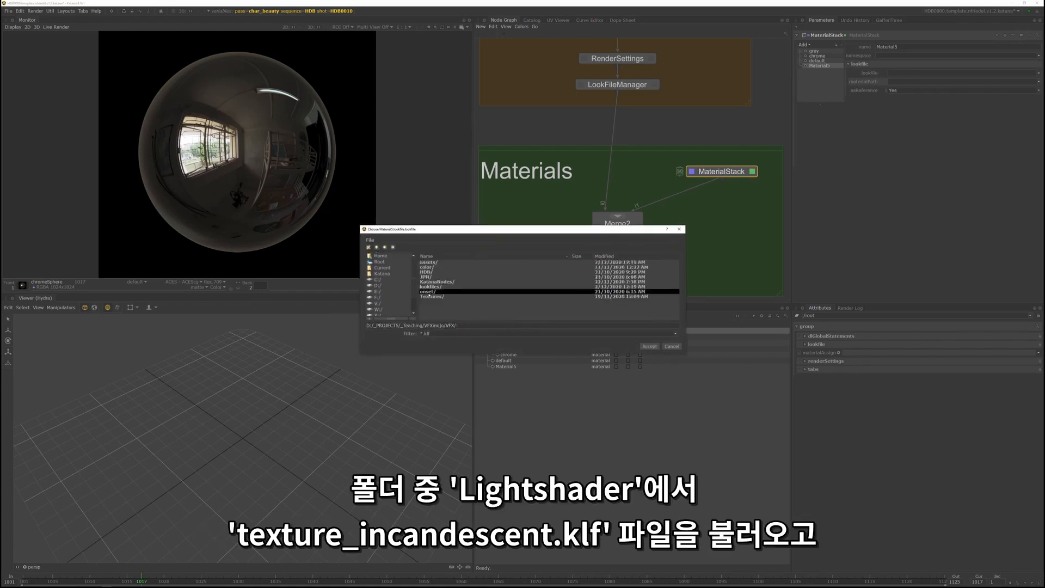
double_click(431, 287)
click(442, 263)
double_click(432, 261)
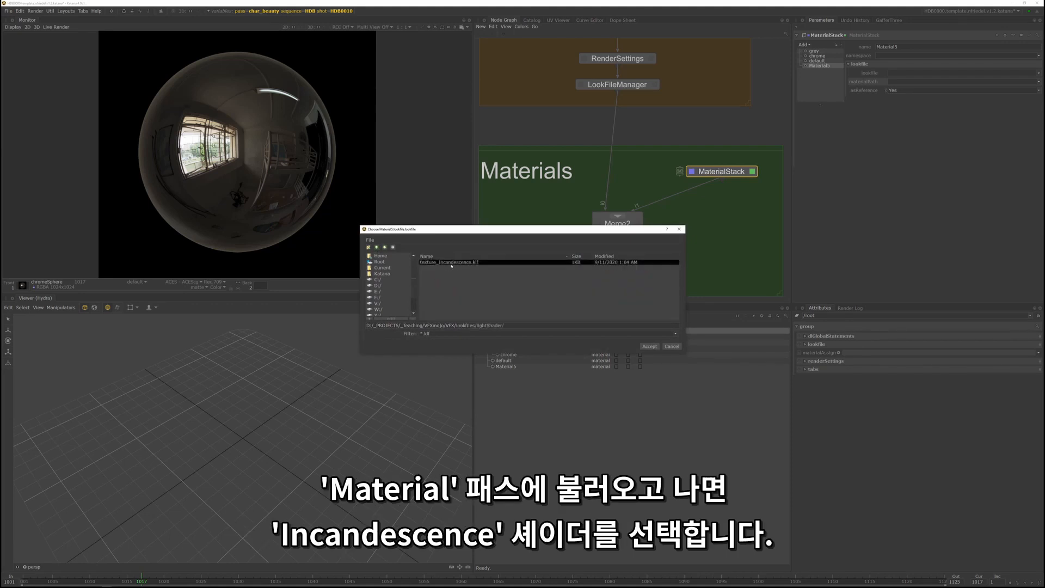
click(450, 265)
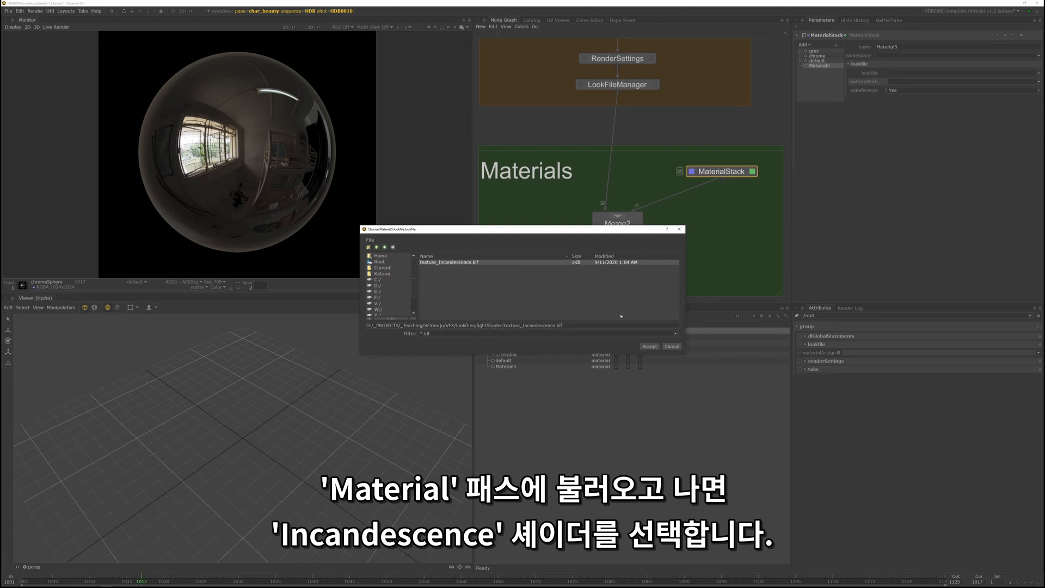
click(650, 347)
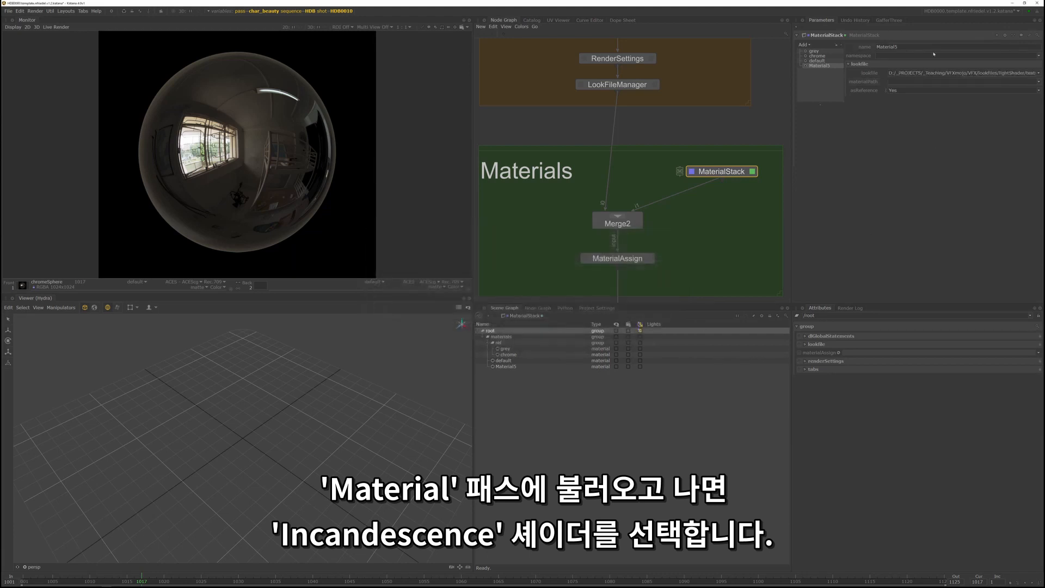
Step: Set the new material's path to /root/materials/incandescentShader and its asReference option to No
click(1017, 82)
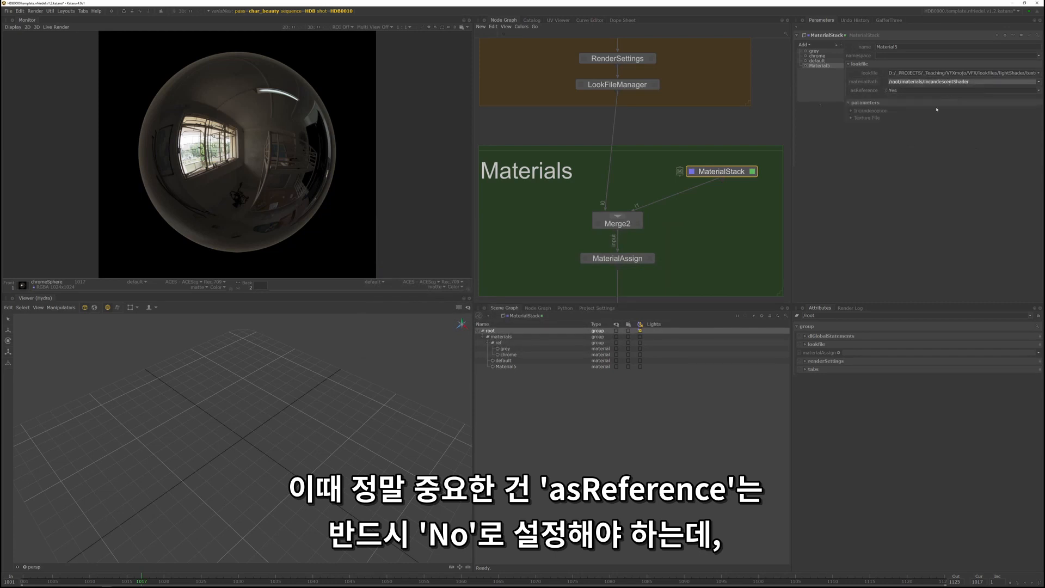
click(935, 91)
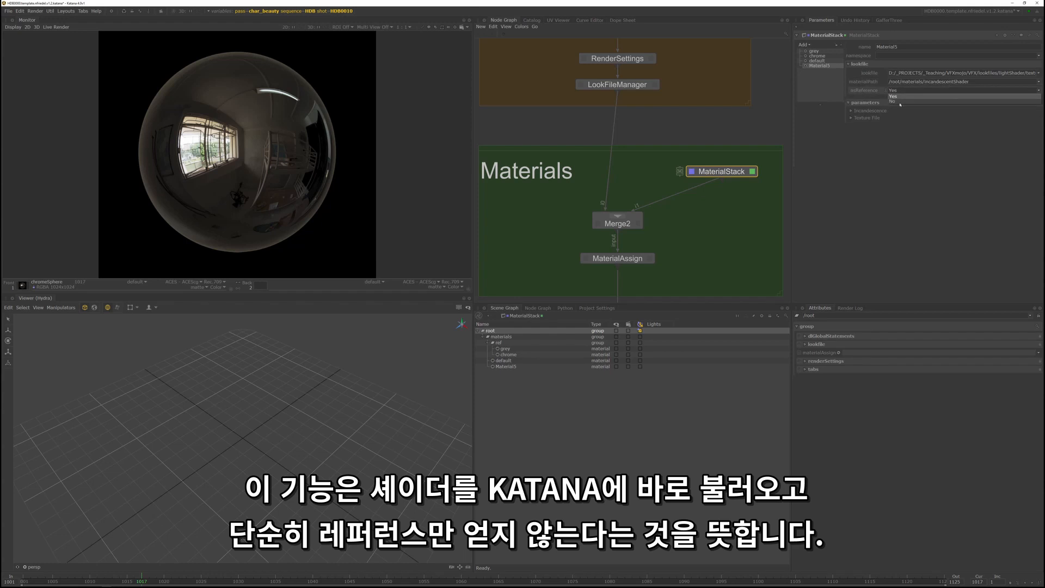
click(913, 101)
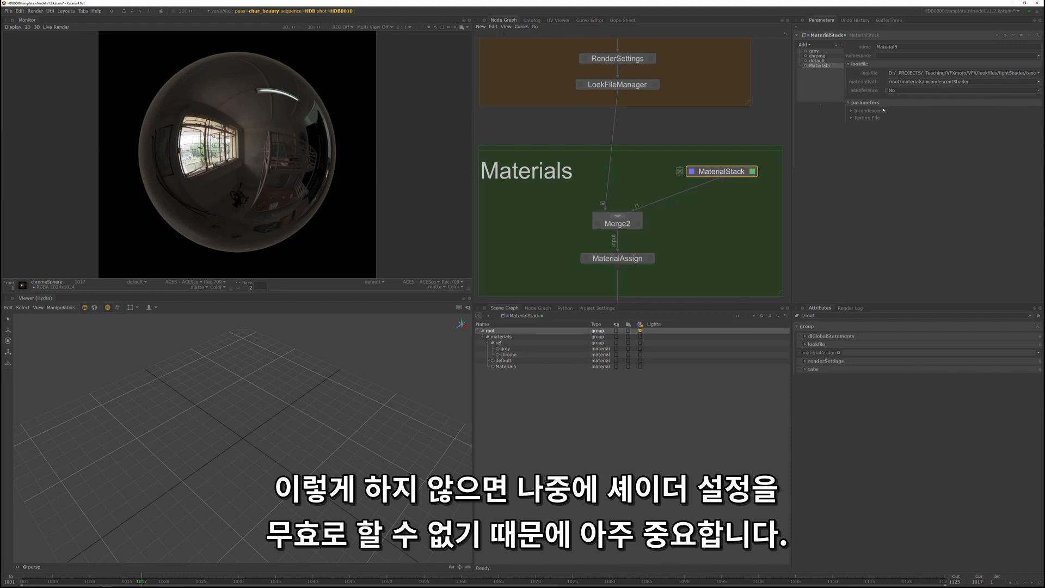
Step: Rename the new look file material as incandescentShader
double_click(887, 47)
text(incand)
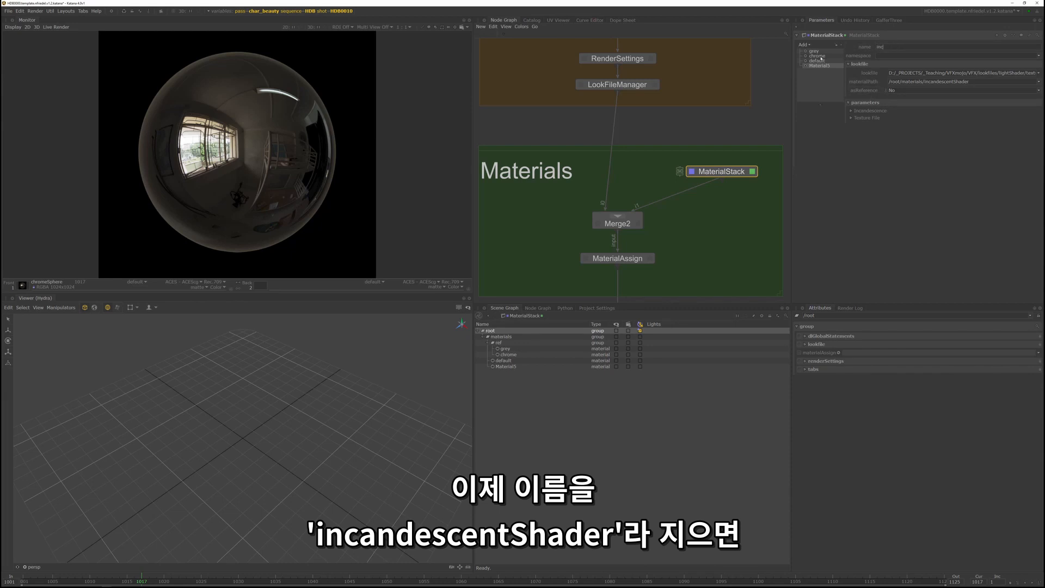
text(escentShader)
key(Return)
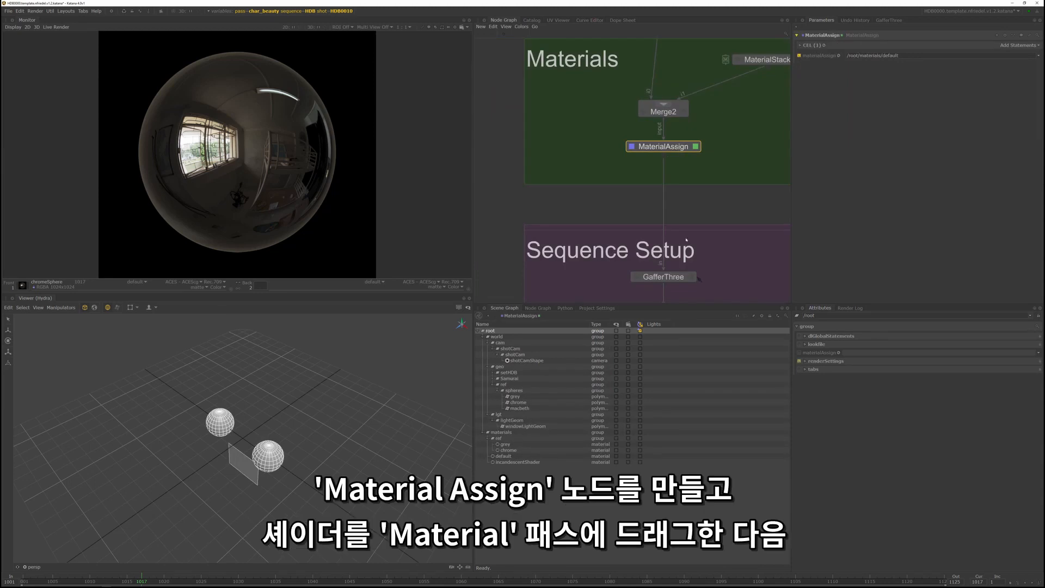
Step: Insert a second MaterialAssign node below the existing one in the Materials group and open its parameters
middle_drag(697, 207, 697, 215)
key(Tab)
text(mater)
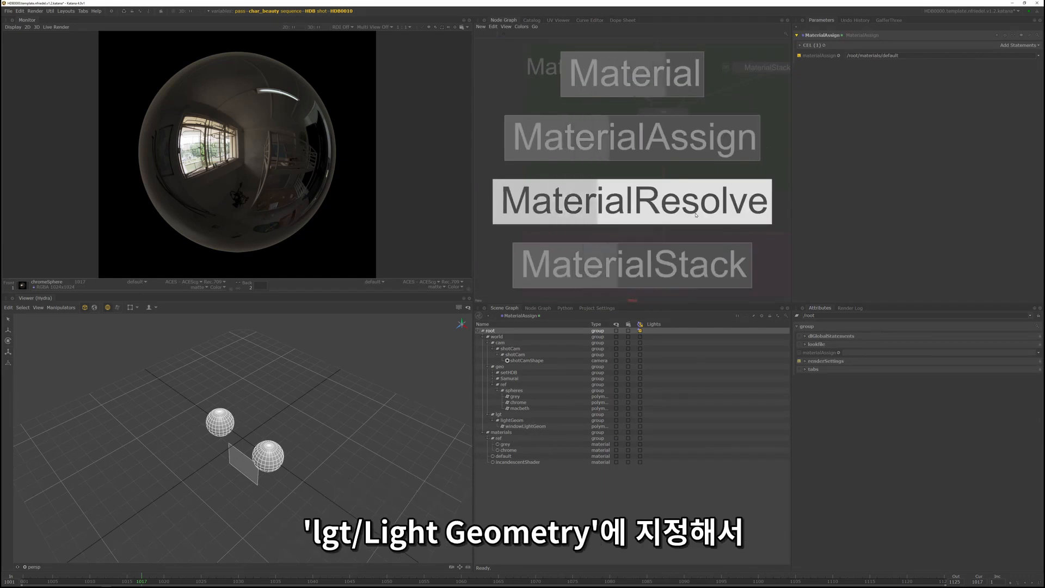
click(653, 154)
click(667, 183)
mouse_move(666, 182)
mouse_down()
mouse_move(683, 182)
mouse_move(667, 180)
mouse_up()
click(698, 181)
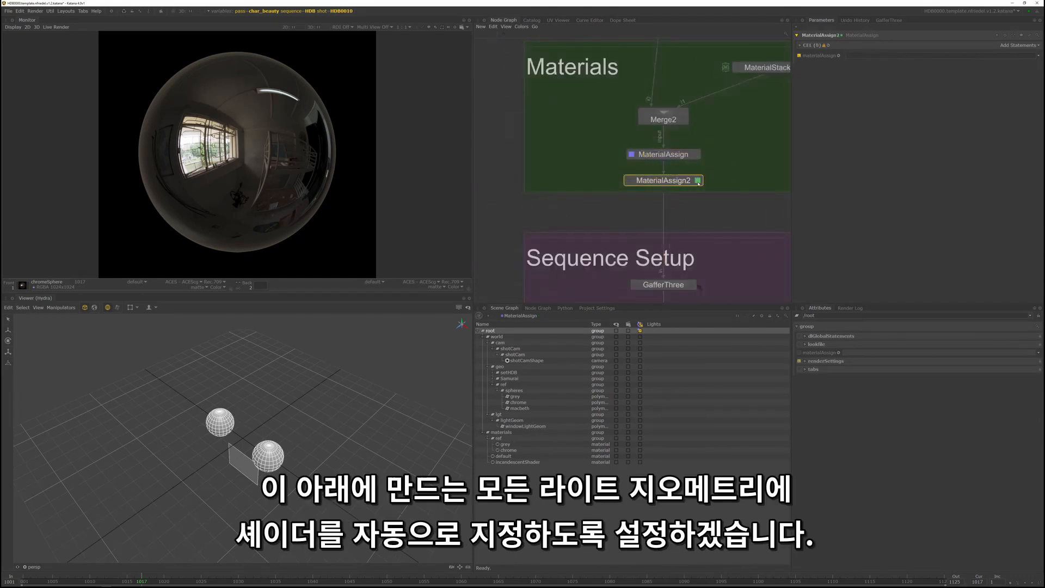
Step: Assign the incandescentShader material to the /root/world/lgt/lightGeom location in MaterialAssign2
click(506, 463)
middle_drag(505, 464, 994, 55)
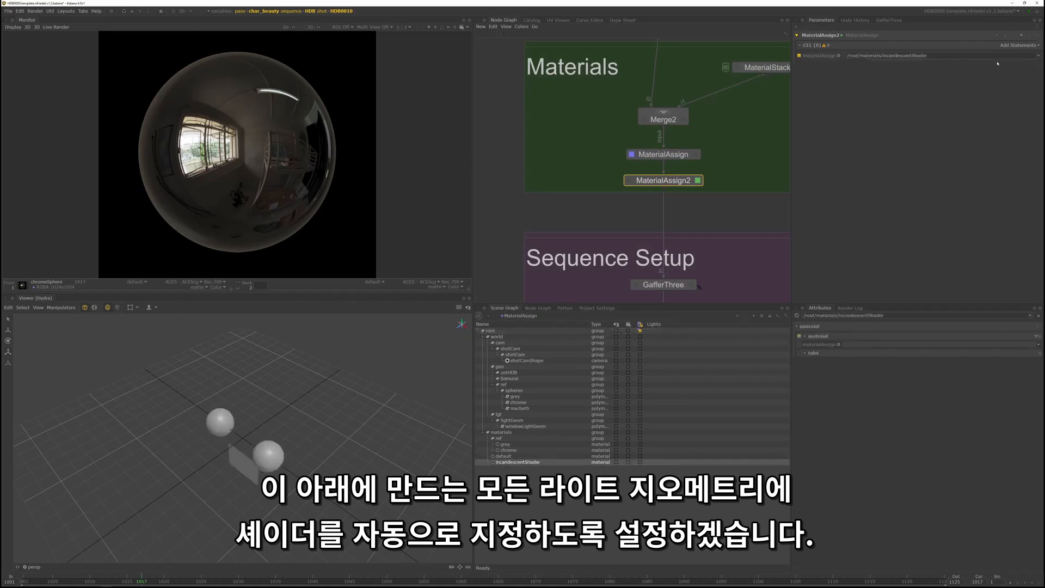
click(508, 421)
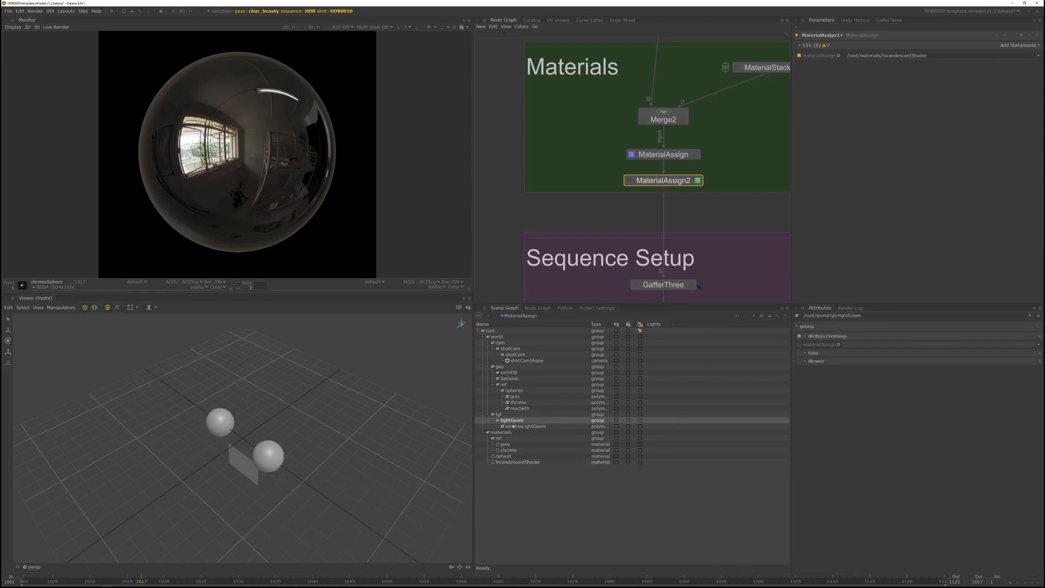
middle_drag(990, 40, 1014, 46)
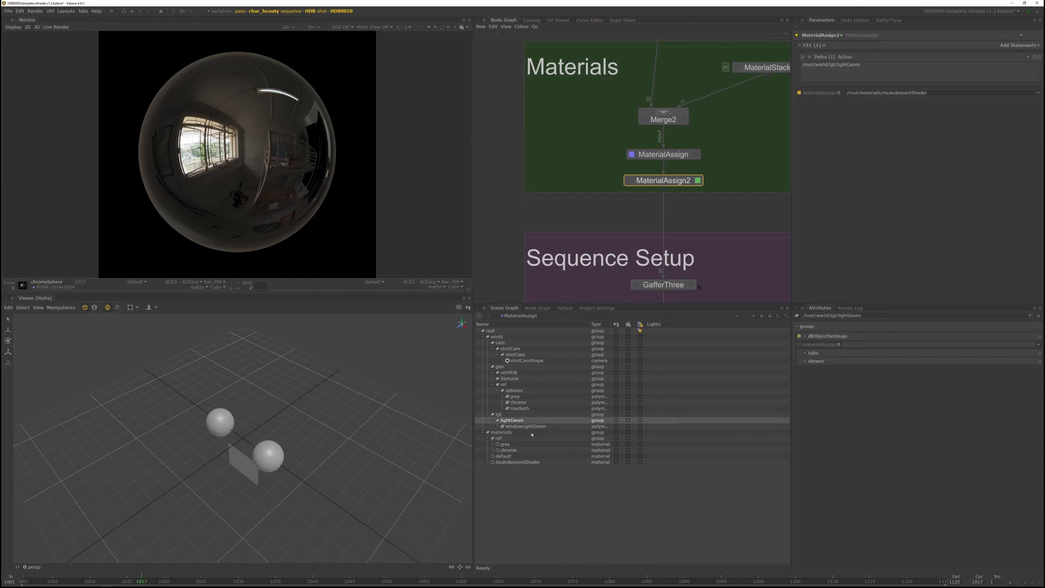
Step: Add a GroupStack node beside the MaterialAssign nodes, connect its input to Merge2 and open its parameters
middle_drag(757, 150, 745, 161)
key(Tab)
text(g)
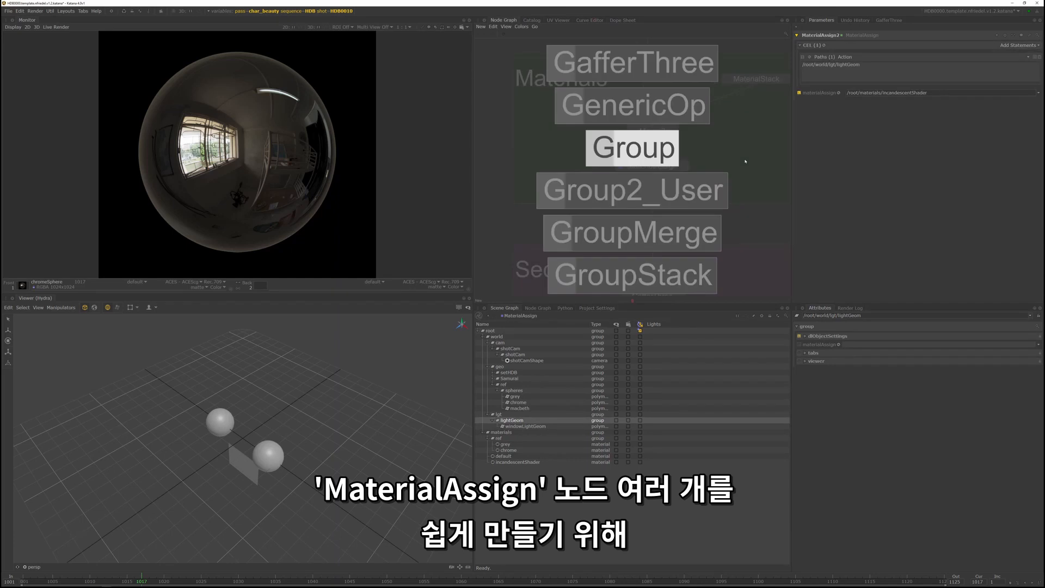
key(Down)
key(Down)
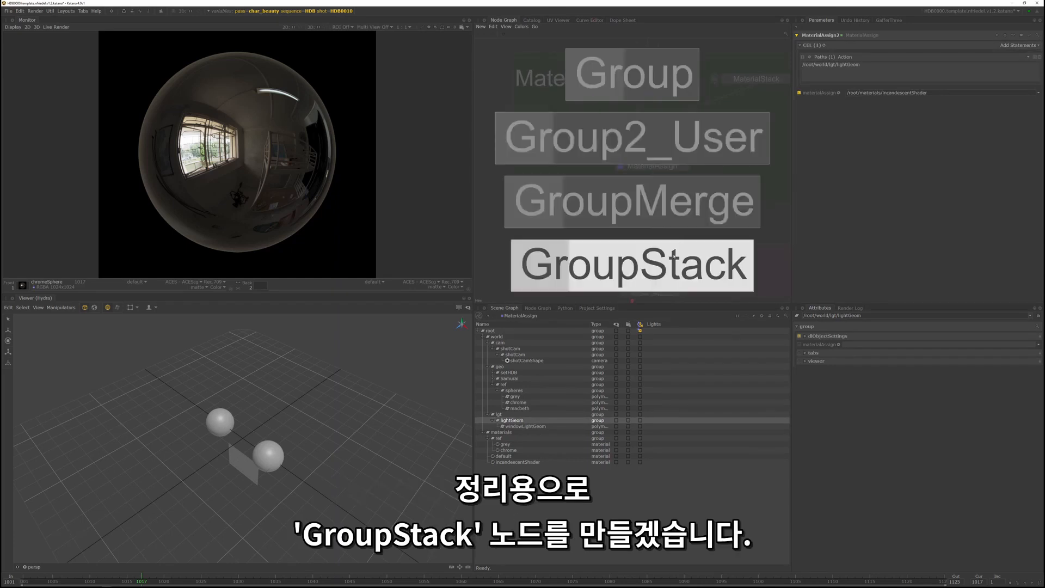
key(Return)
click(720, 175)
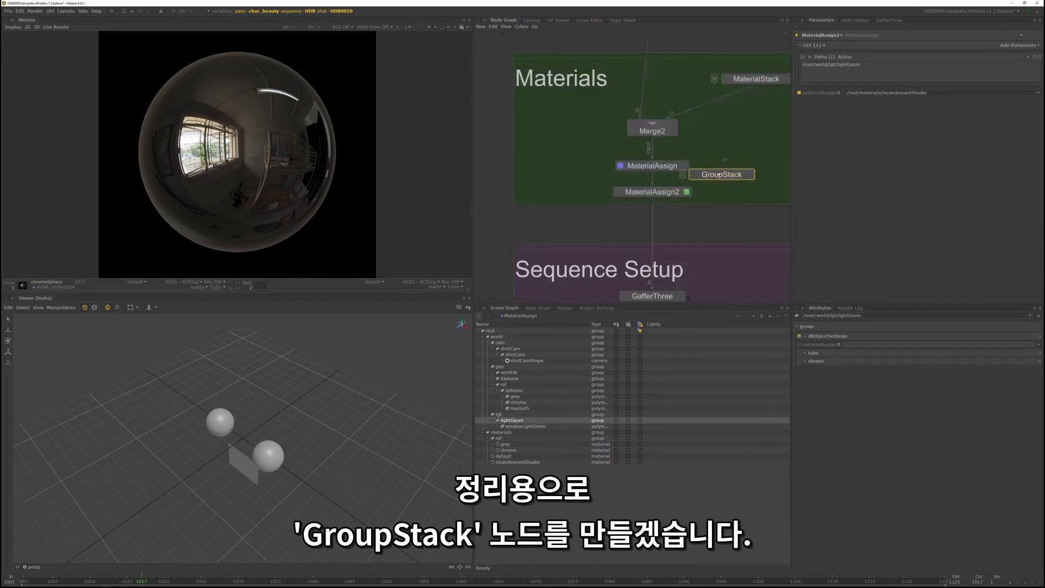
drag(722, 166, 656, 137)
click(749, 174)
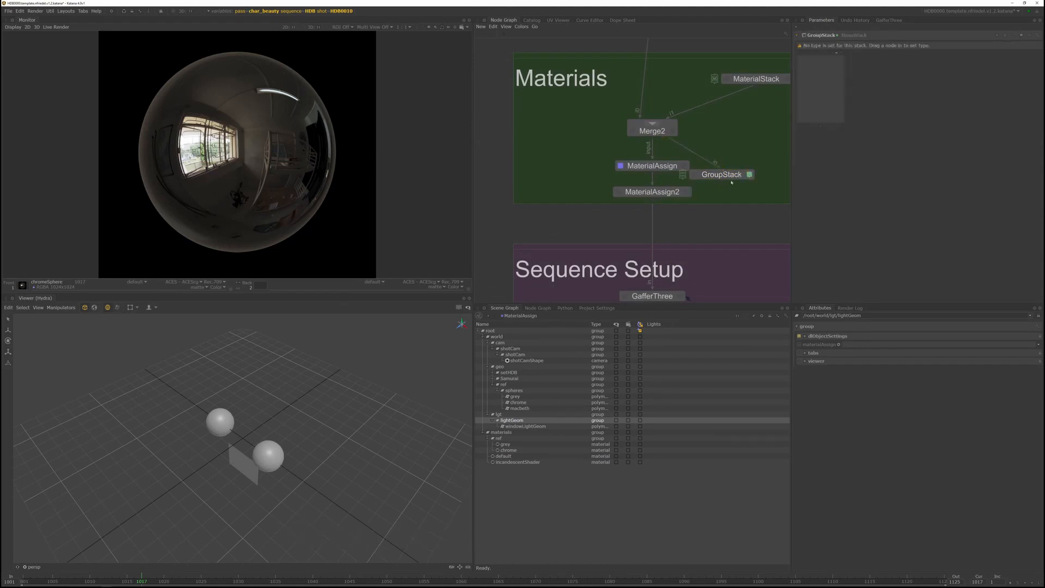
Step: Move both MaterialAssign nodes into the GroupStack and wire the stack between Merge2 and GafferThree
drag(657, 166, 819, 87)
drag(650, 199, 819, 82)
drag(721, 183, 654, 294)
drag(728, 178, 665, 174)
click(698, 198)
middle_drag(672, 161, 680, 168)
Step: Rename the GroupStack node as MaterialAssign_GS
click(824, 36)
text(M)
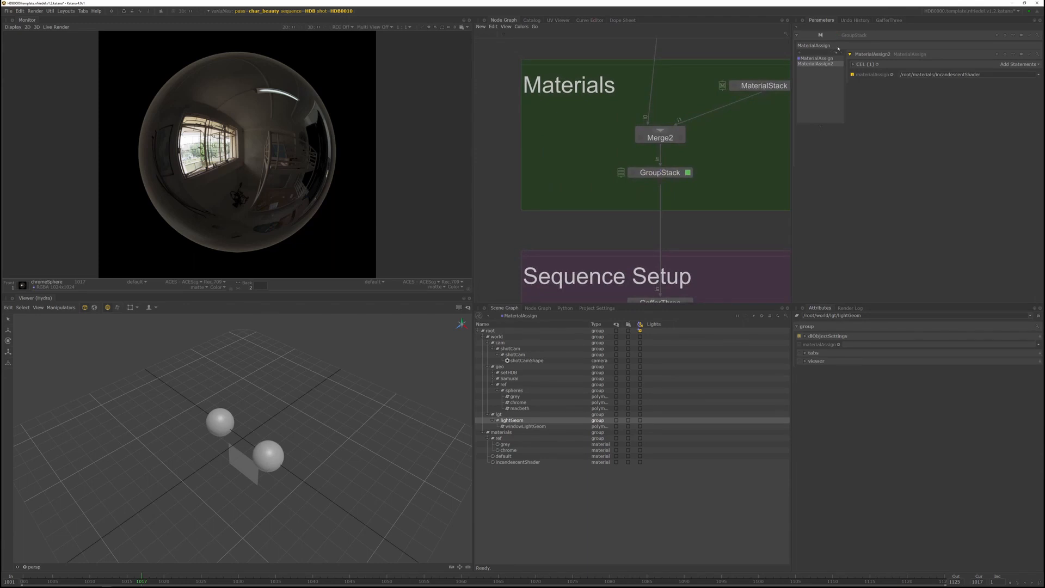
text(aterialAssign_GS)
key(Return)
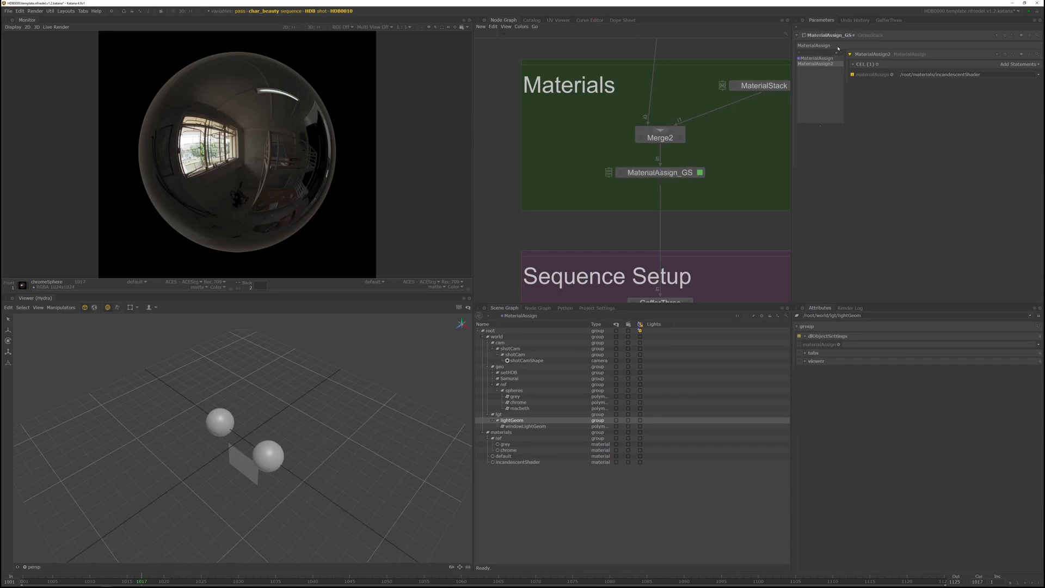
Step: Add a 3Delight Incandescence Light under setLights in the GafferThree node and name it windowLight
middle_drag(702, 240, 713, 124)
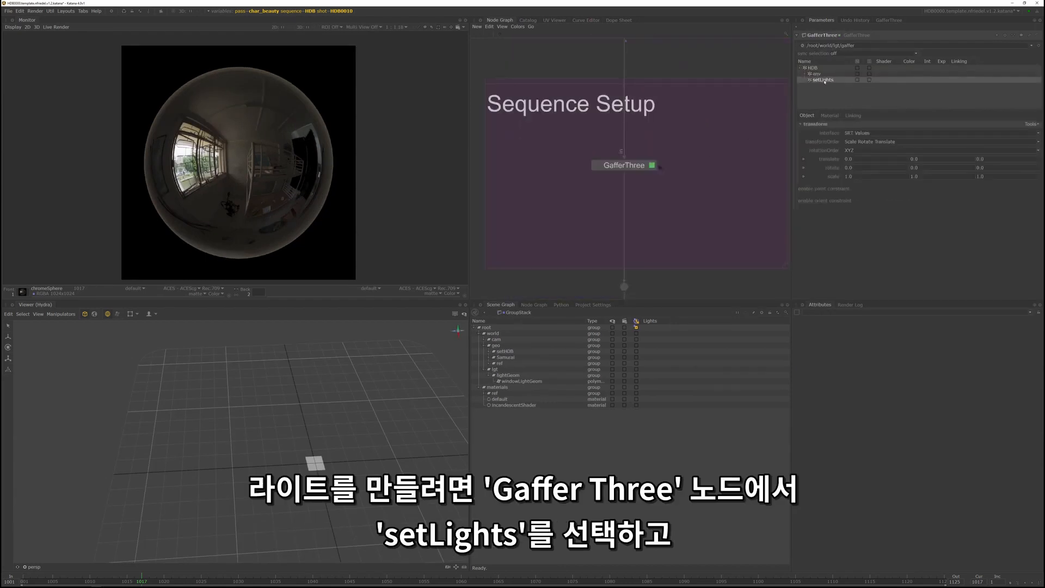
right_click(825, 80)
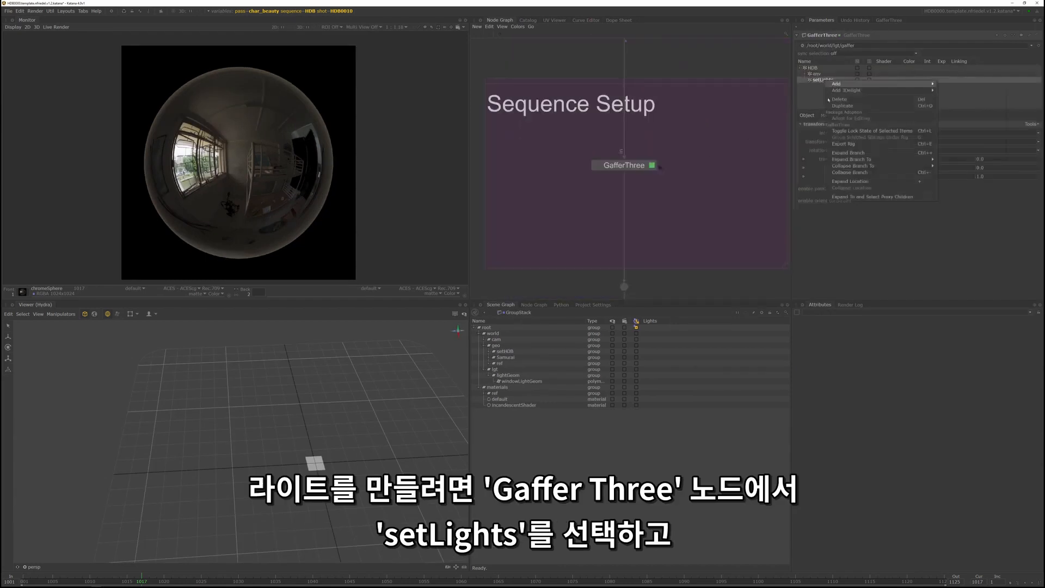
mouse_move(925, 93)
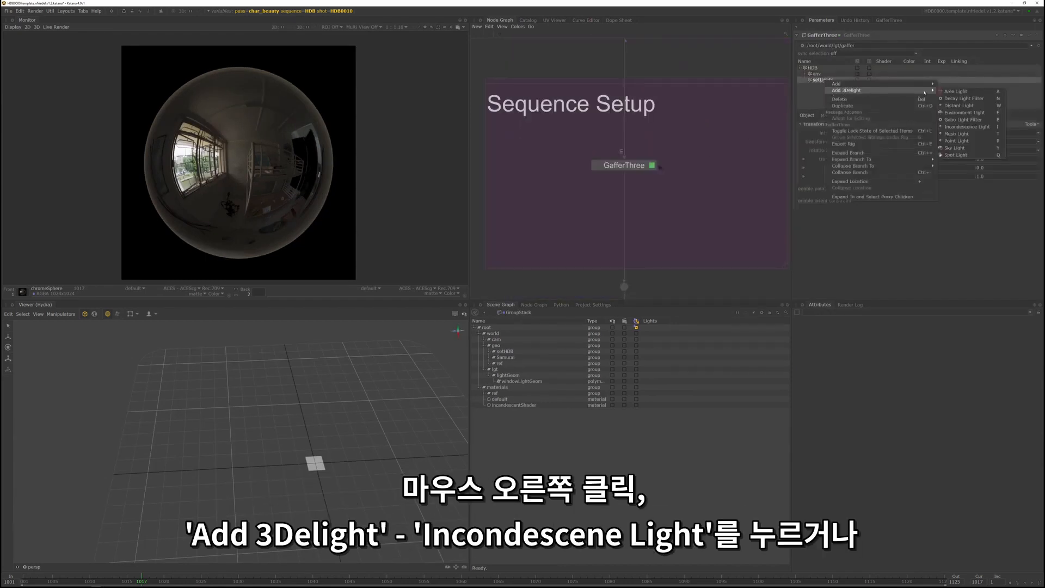
click(960, 127)
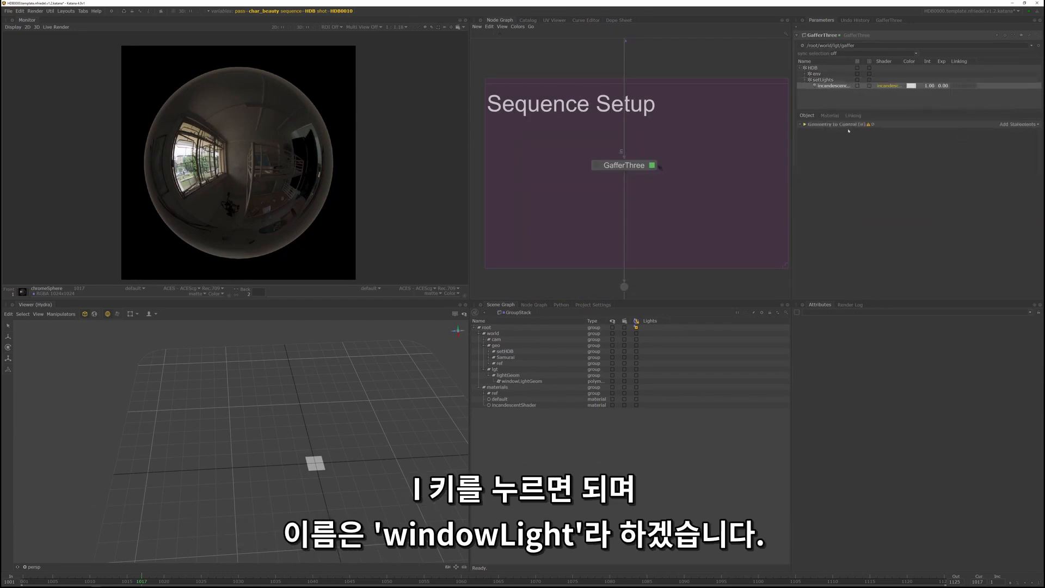
double_click(838, 87)
text(windowLight)
key(Return)
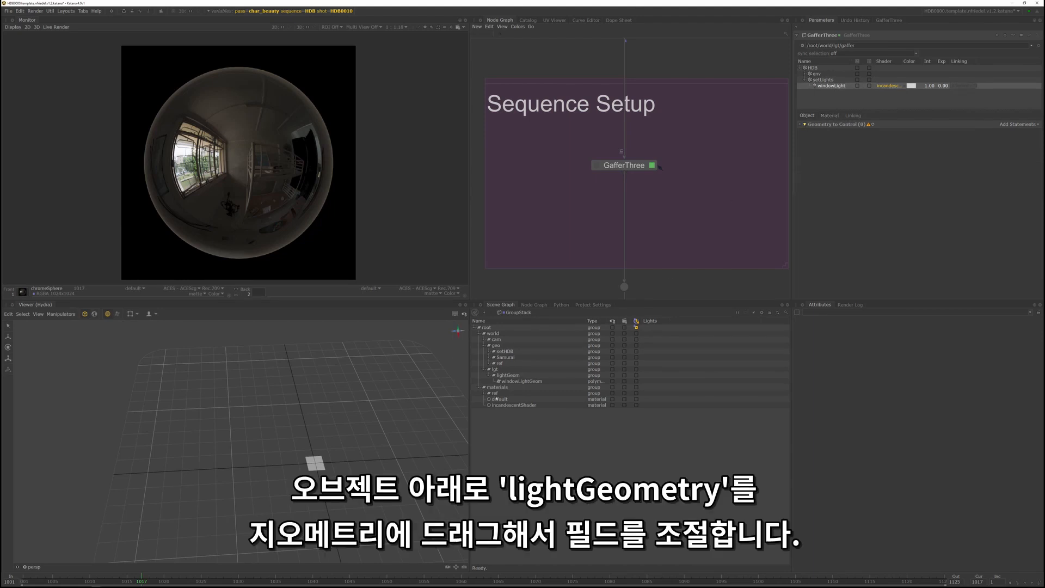
Step: Set windowLightGeom as the geometry controlled by windowLight and show the light's material settings
click(525, 381)
drag(519, 383, 1009, 126)
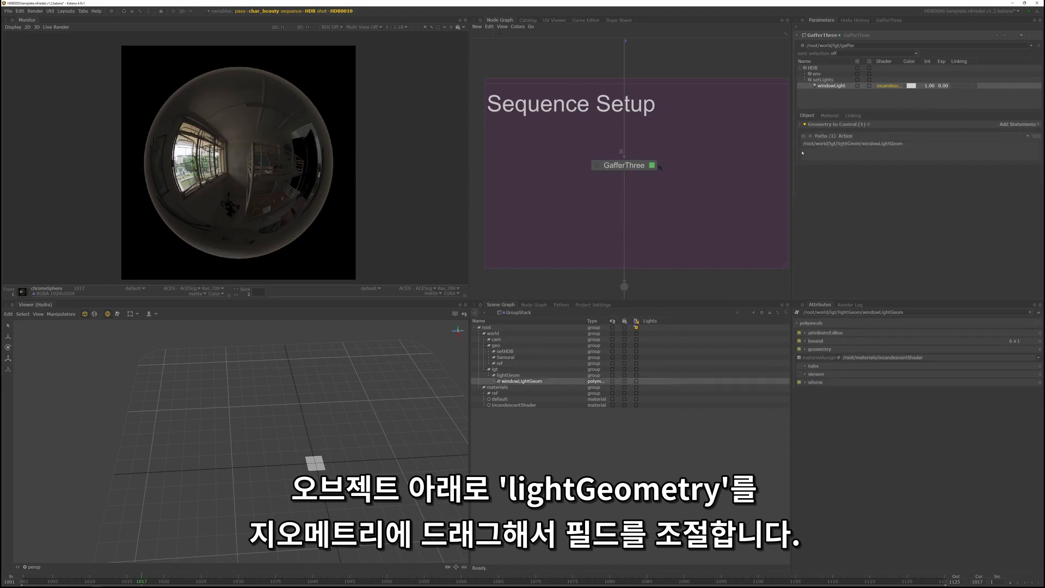
click(830, 116)
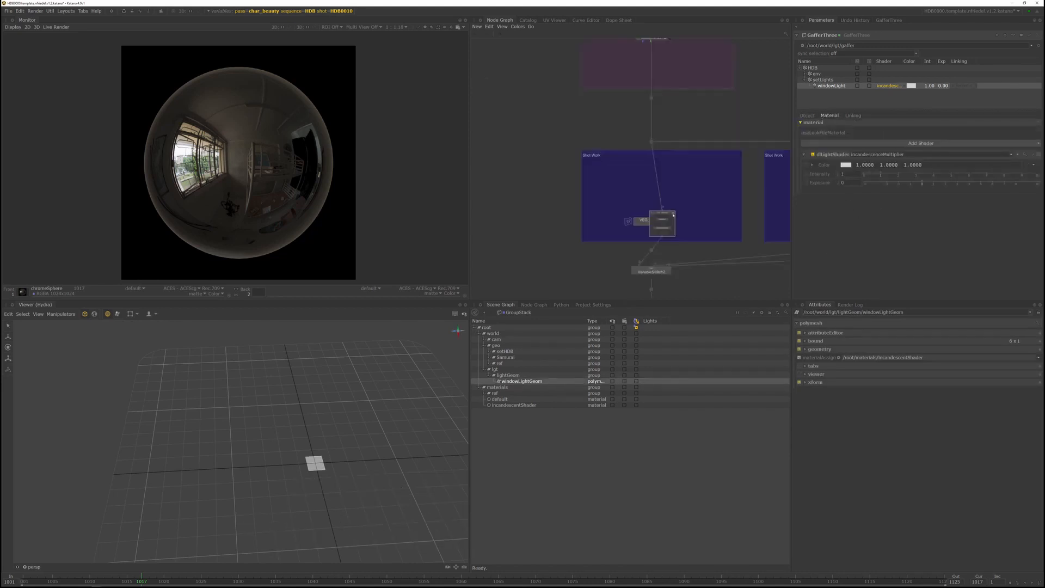
Step: Insert a Material node directly below GafferThree in the Sequence Setup group
key(f)
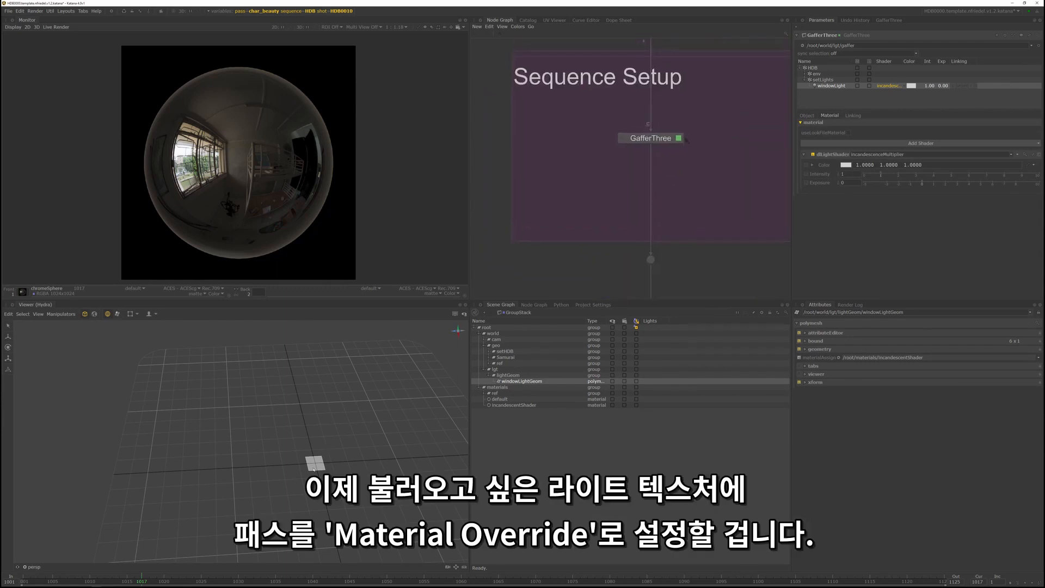
middle_drag(717, 157, 689, 215)
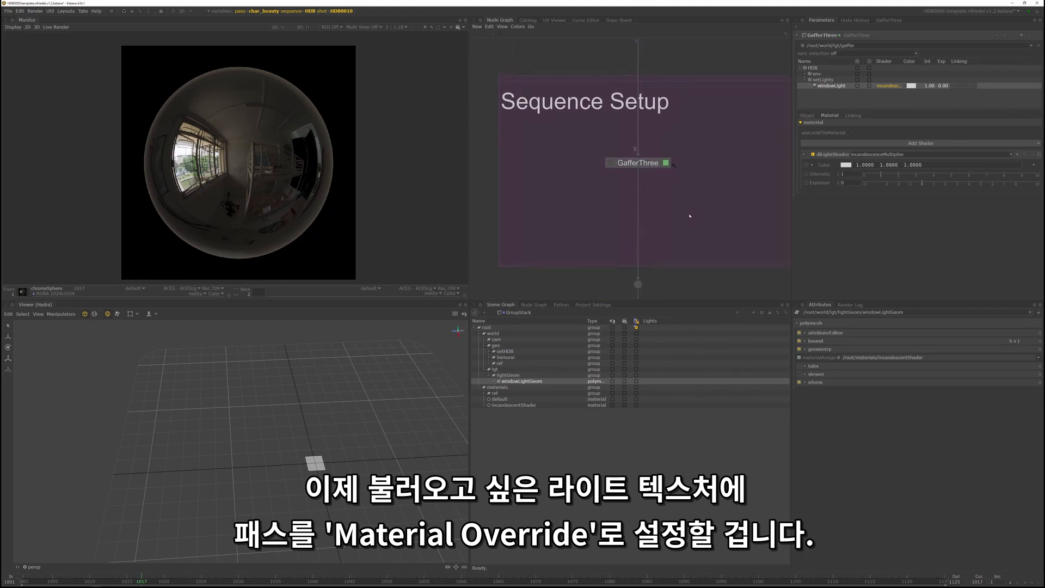
key(Tab)
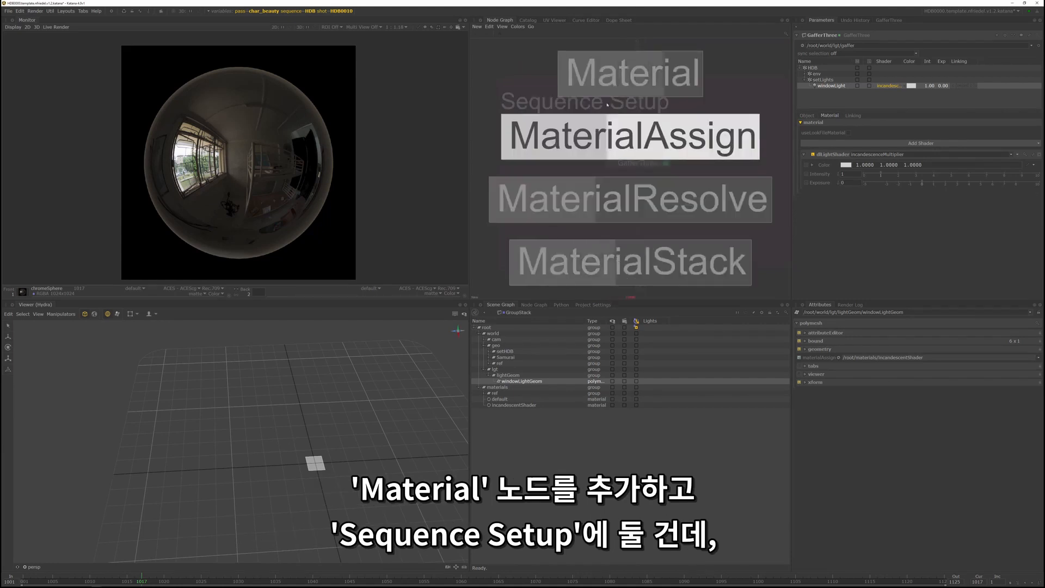
click(629, 58)
click(638, 197)
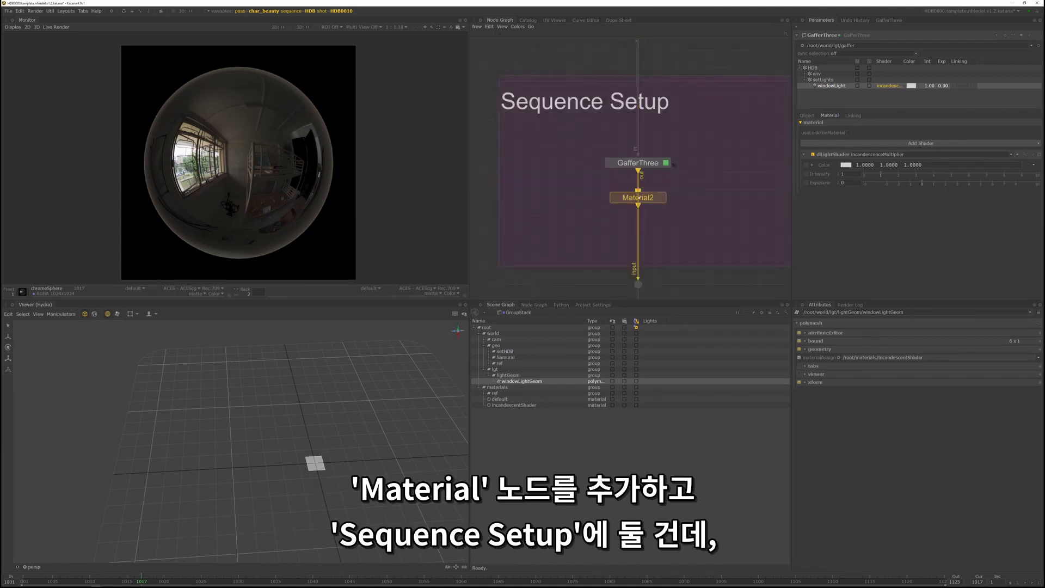
Step: Set the new Material node's action to override materials and add windowLightGeom as its CEL target
click(661, 195)
click(871, 53)
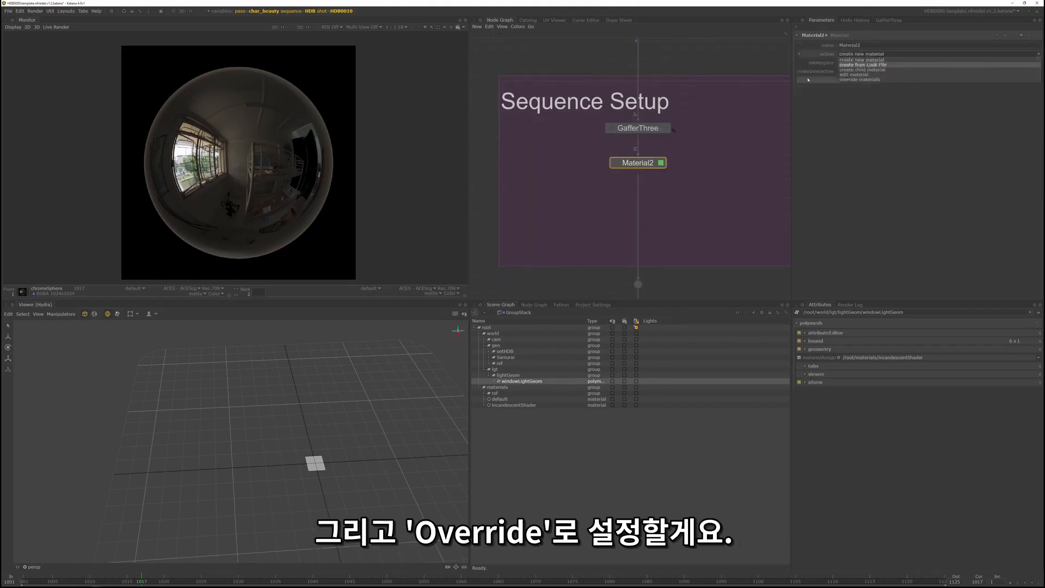
click(849, 80)
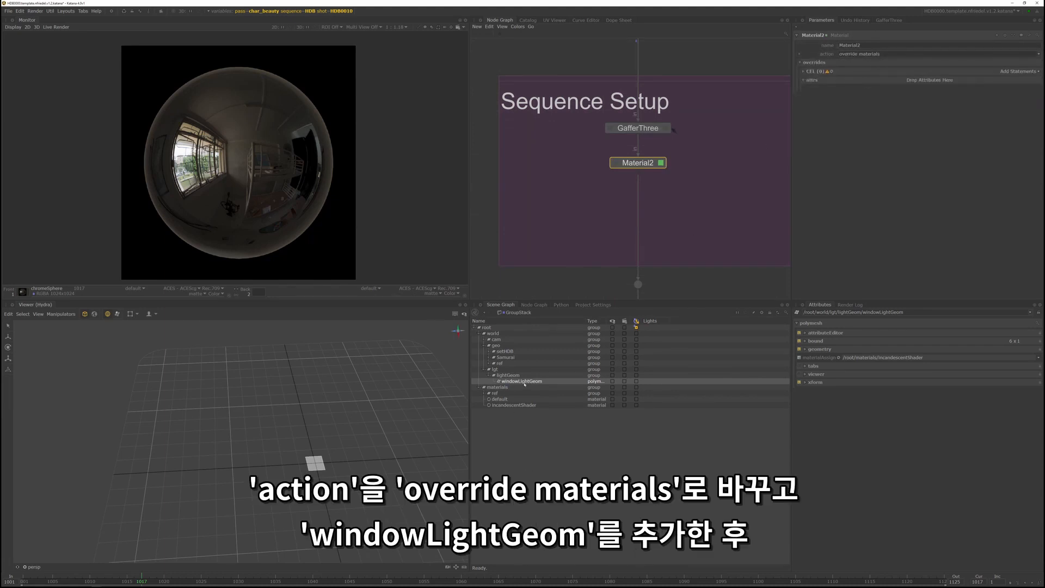
drag(524, 383, 983, 99)
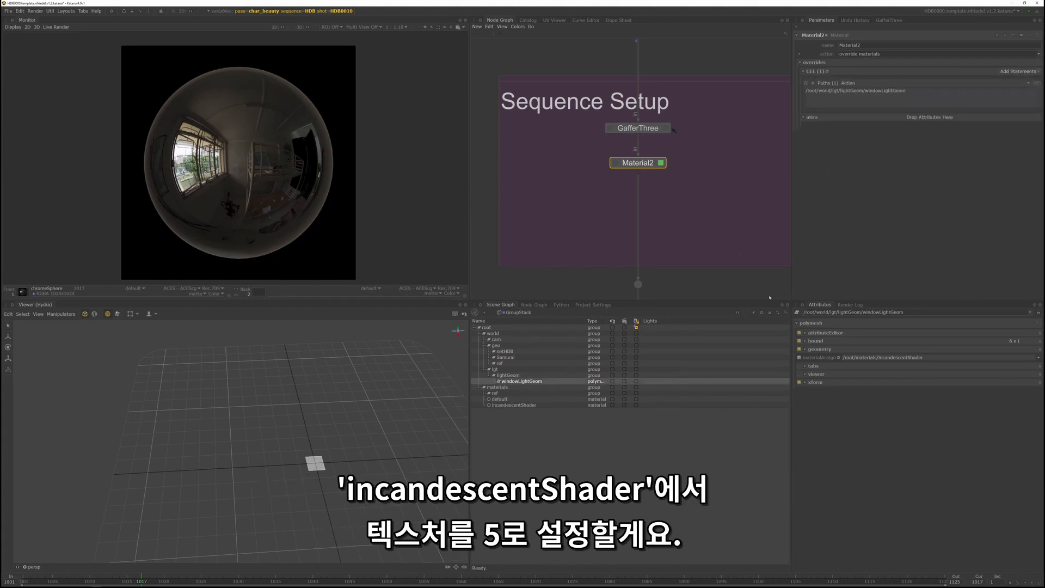
Step: Add the Texture_File parameter of incandescentShader to the Material node's override attributes
click(529, 406)
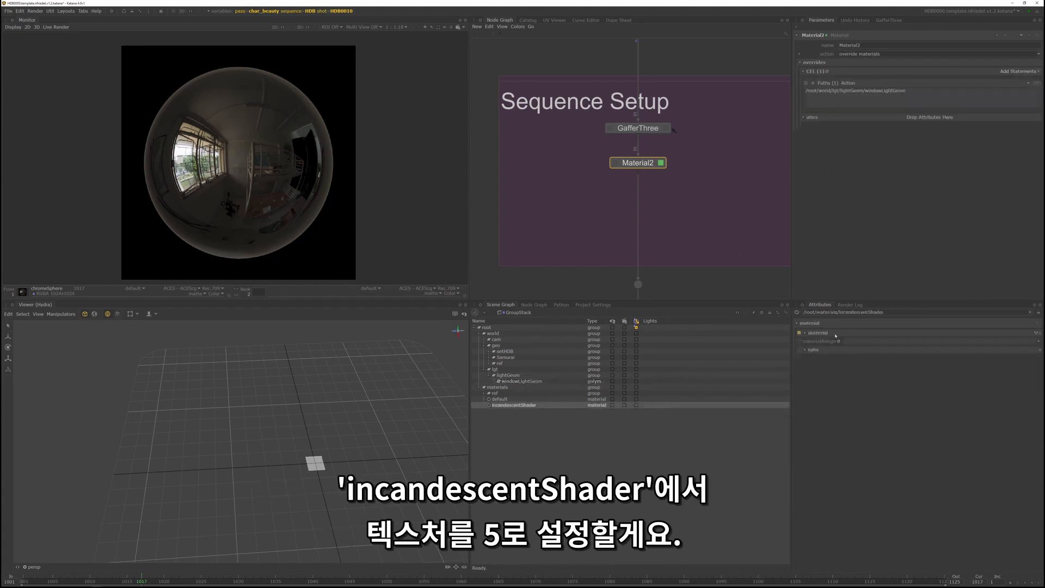
click(816, 333)
click(824, 342)
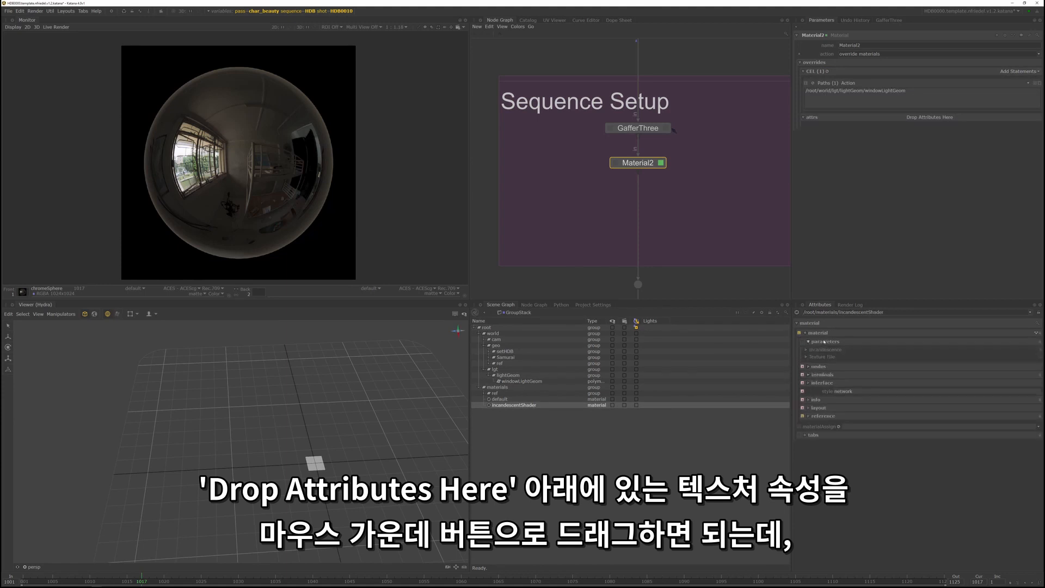
click(816, 358)
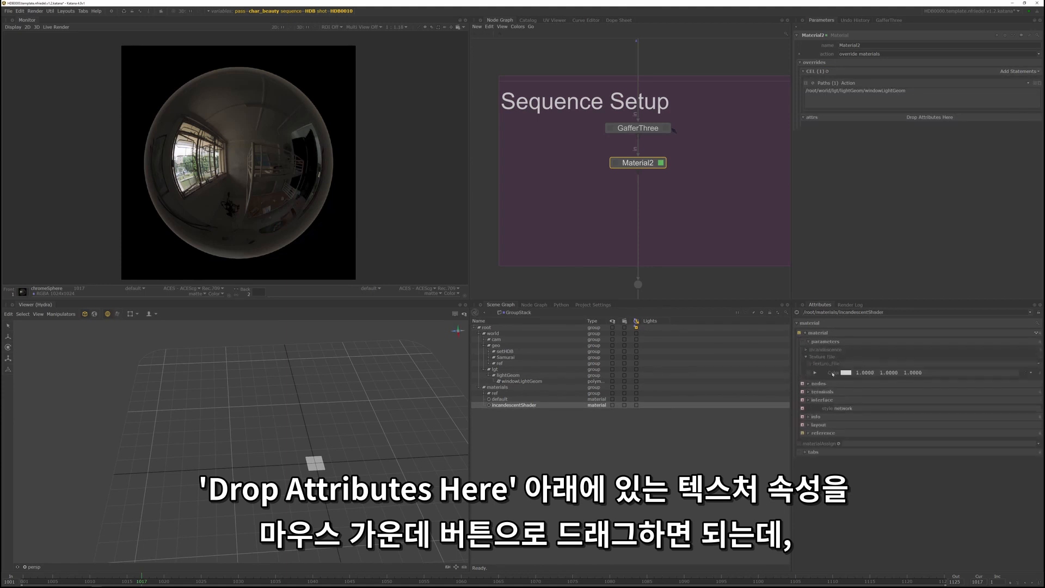
middle_drag(834, 368, 949, 118)
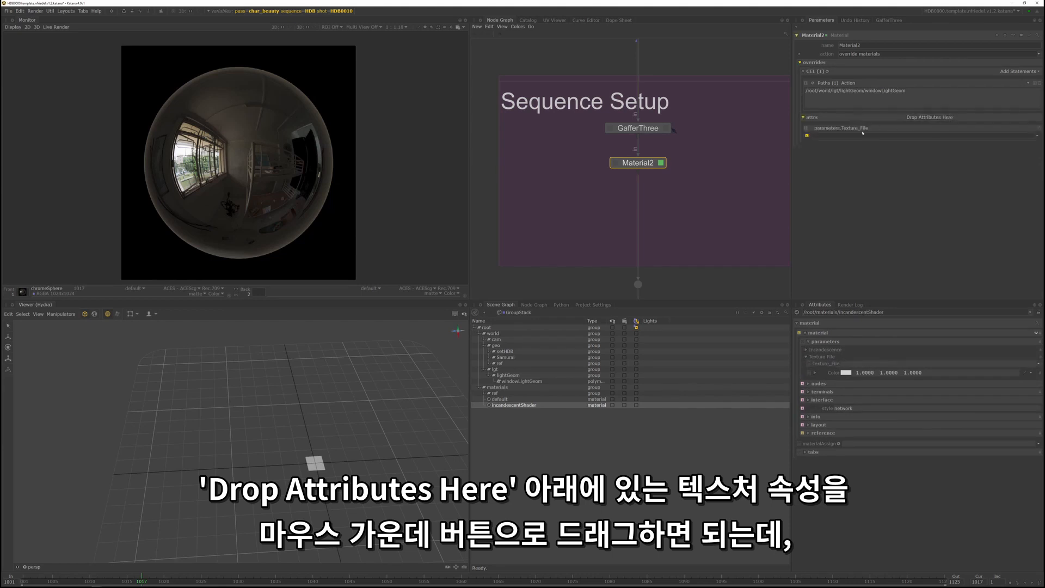
Step: Browse for the Texture_File override and go to the folder VFX/onset/HDB/HDRI/01
click(1038, 136)
click(1008, 143)
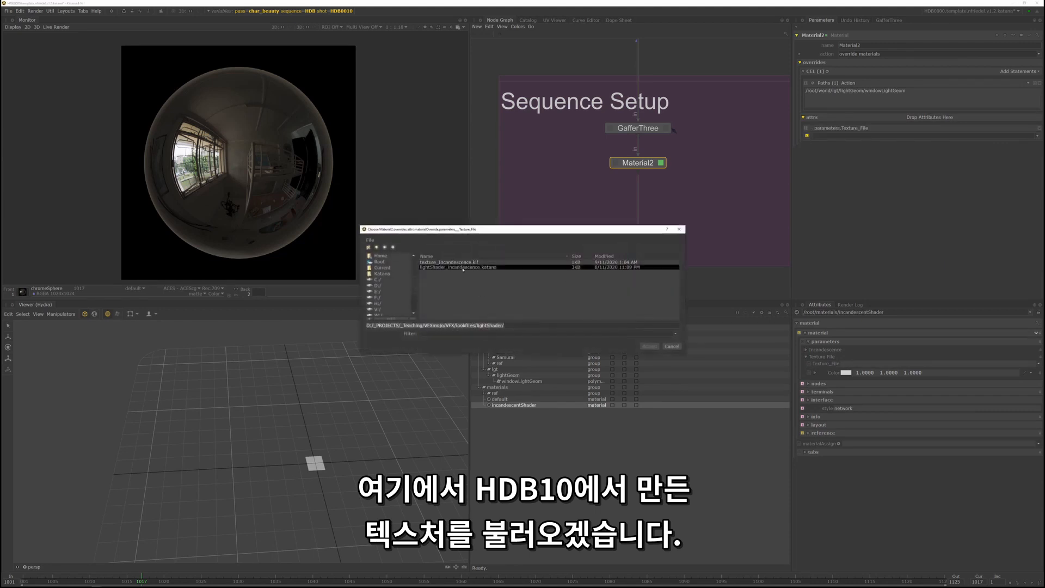
drag(480, 231, 750, 133)
click(646, 149)
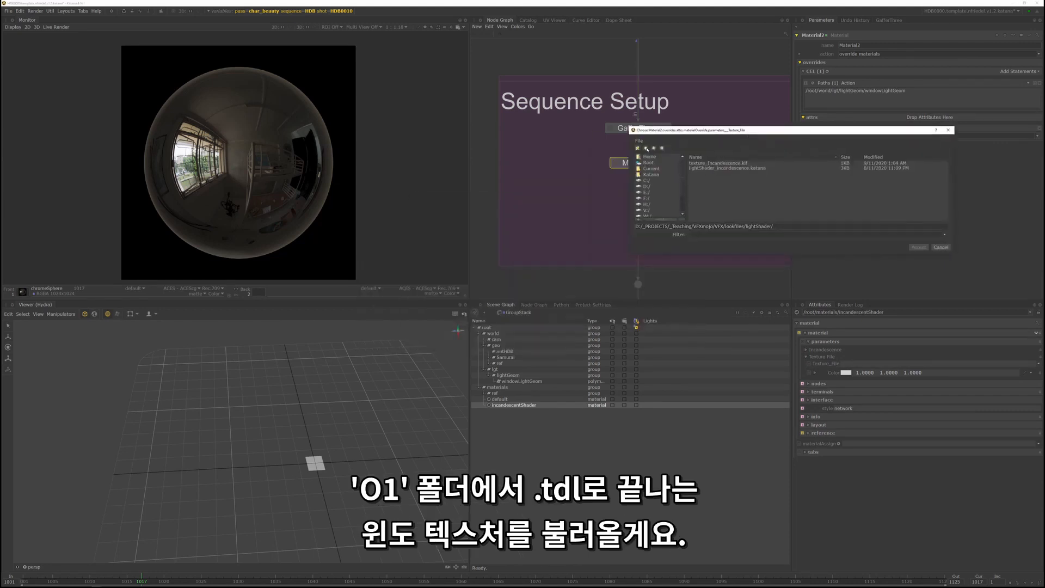
click(646, 148)
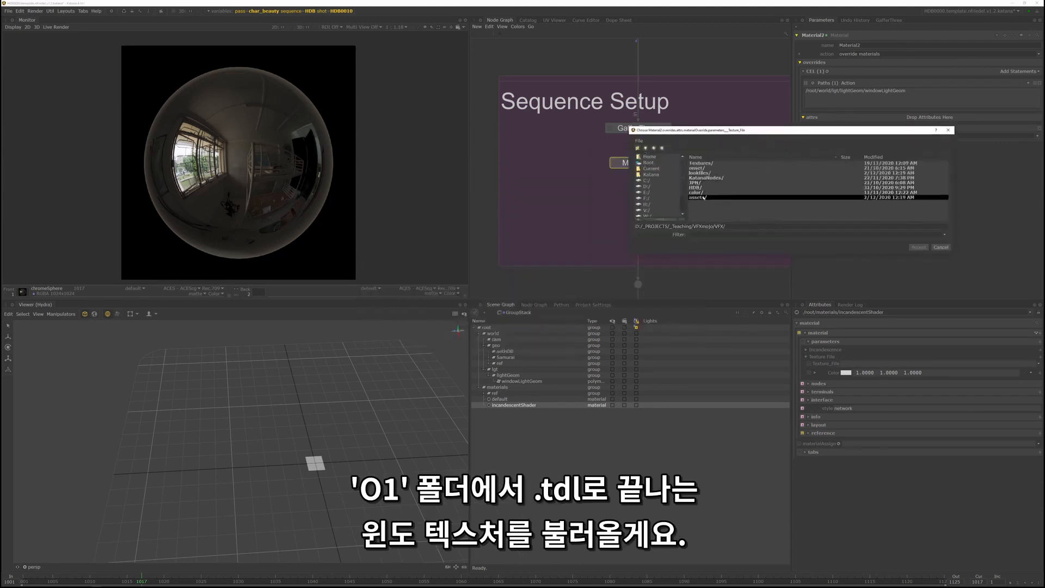
click(697, 169)
double_click(696, 169)
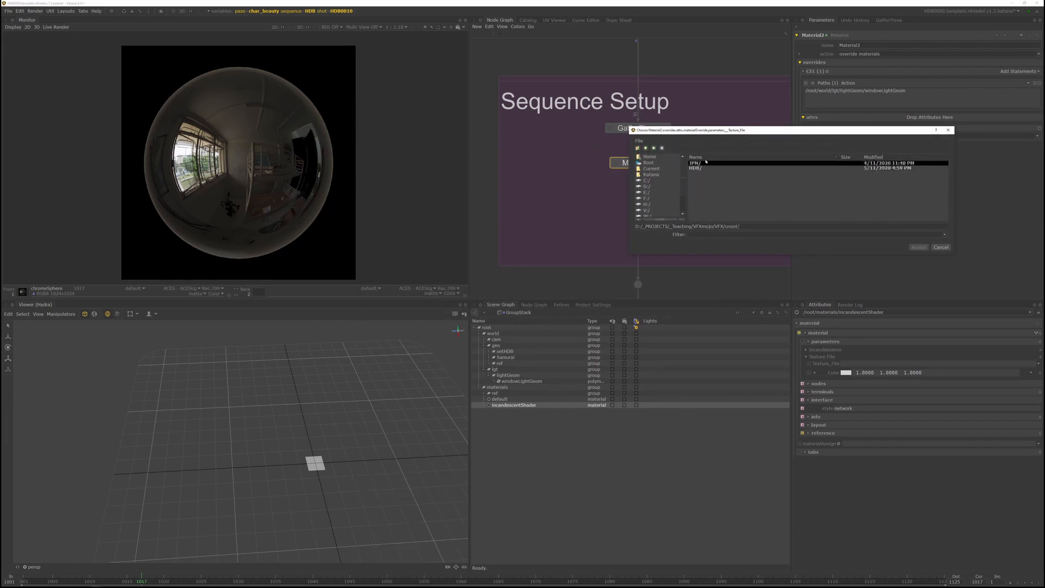
double_click(701, 169)
double_click(700, 167)
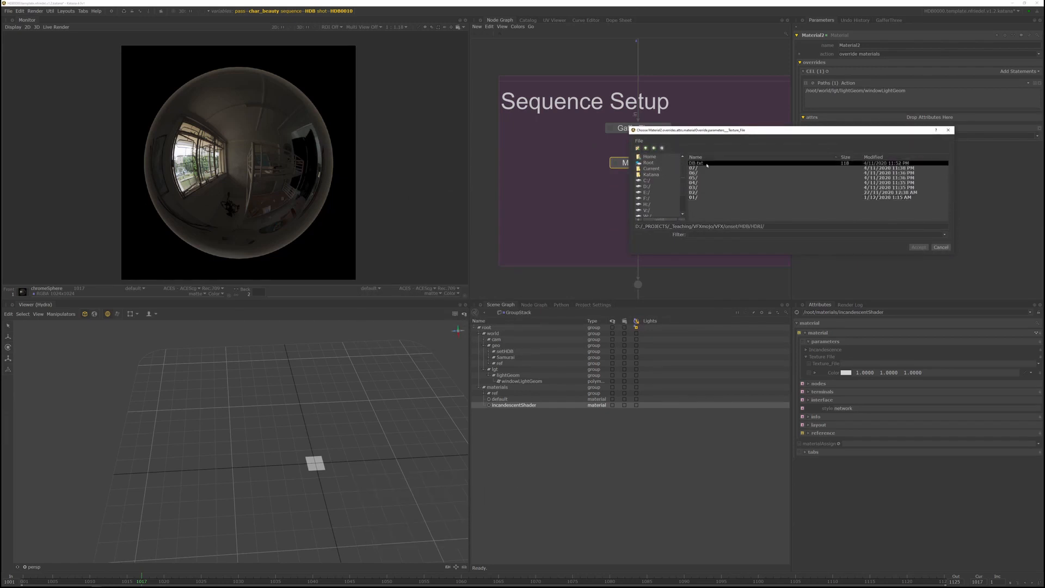
click(699, 193)
double_click(699, 197)
Step: Load HDRI_window.cc.tdl as the Texture_File override
click(707, 164)
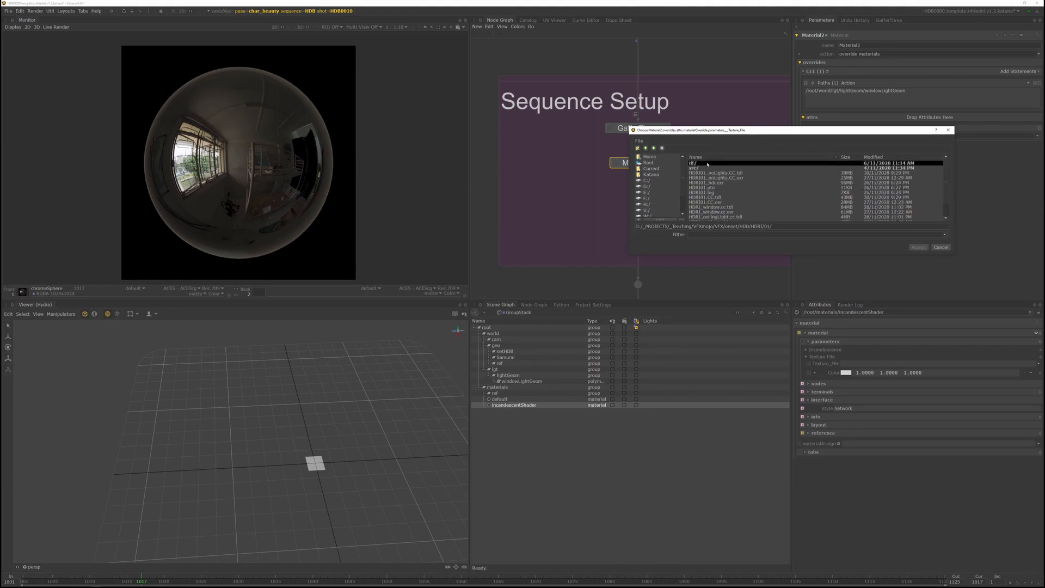
click(709, 158)
scroll(739, 178, down, 2)
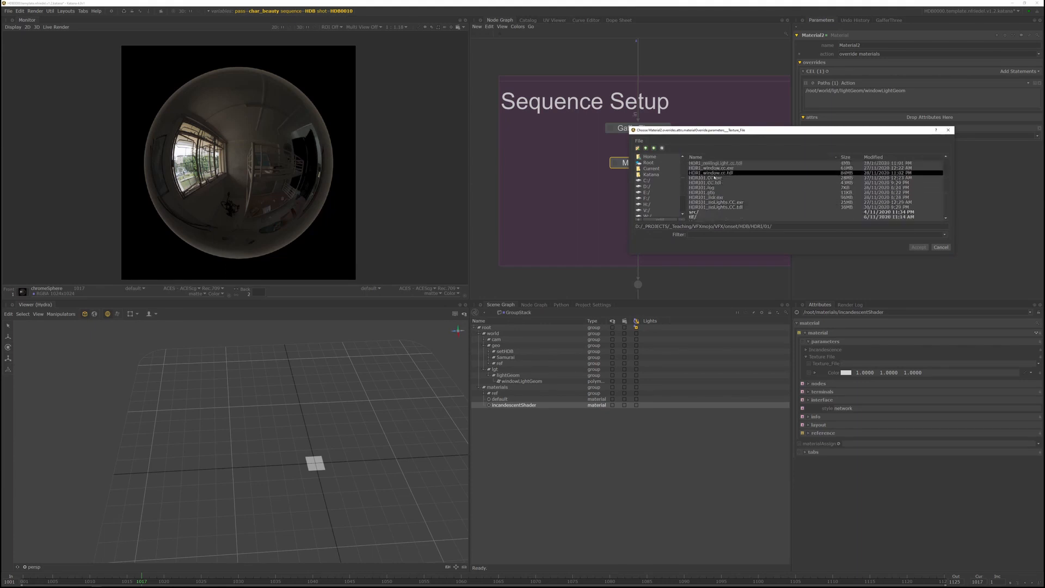
click(714, 174)
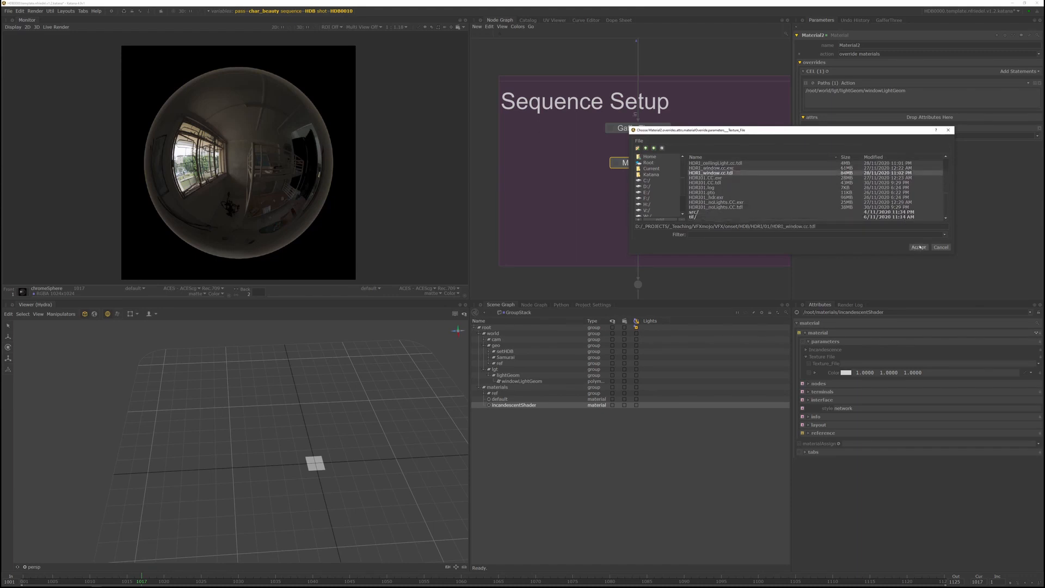
click(919, 248)
Step: Insert a DlObjectSettings node directly below LightGeom_Merge
scroll(648, 182, down, 8)
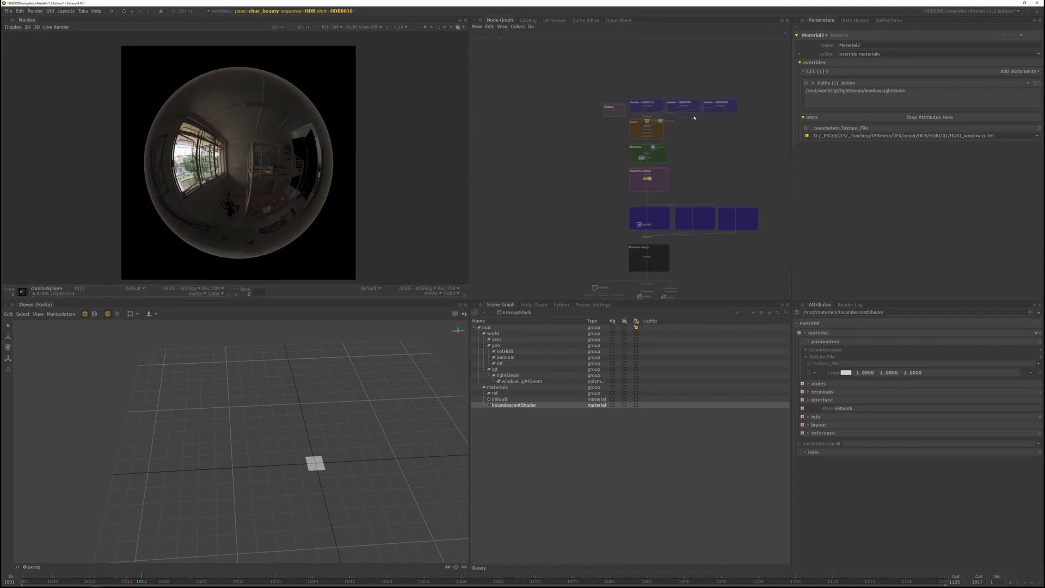
scroll(665, 146, up, 8)
middle_drag(681, 49, 668, 203)
middle_drag(702, 123, 684, 156)
click(684, 153)
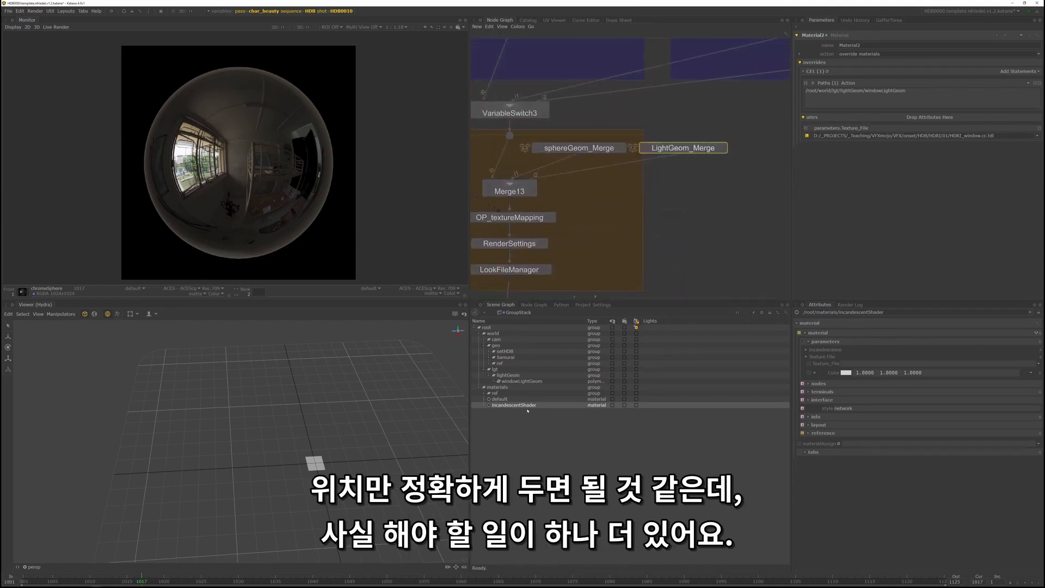
drag(692, 153, 710, 153)
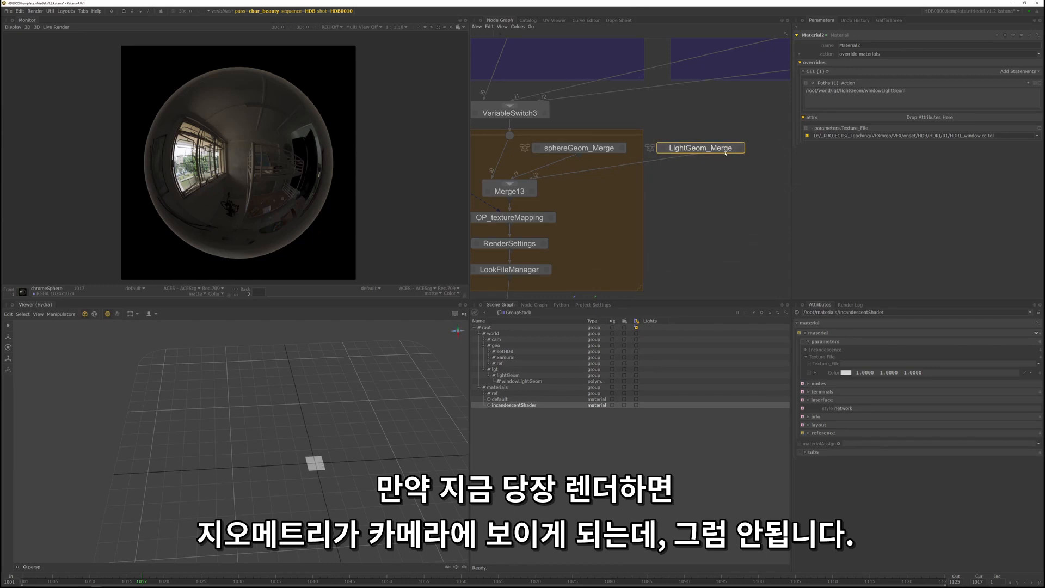
key(Tab)
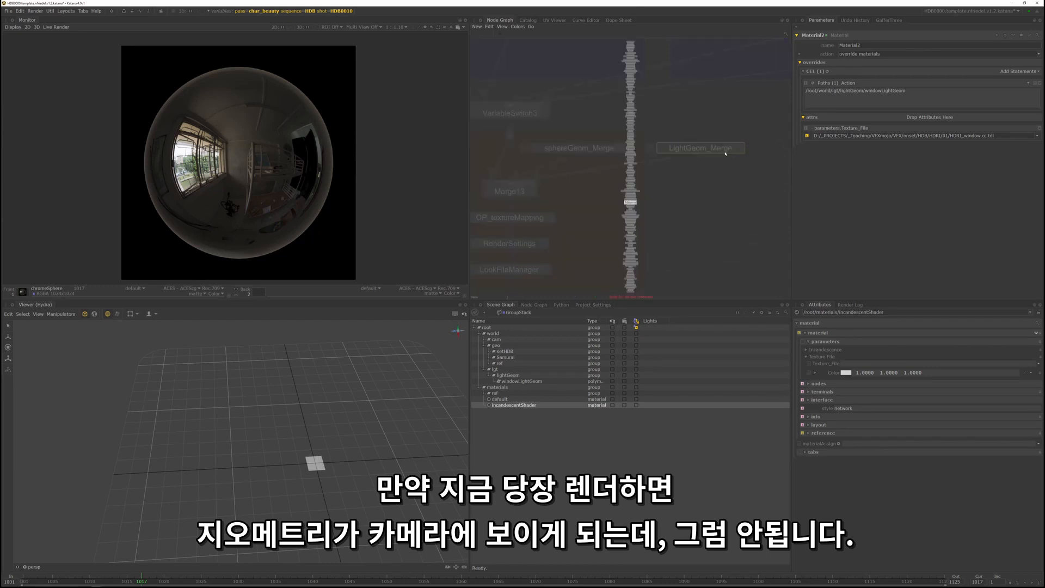
text(do)
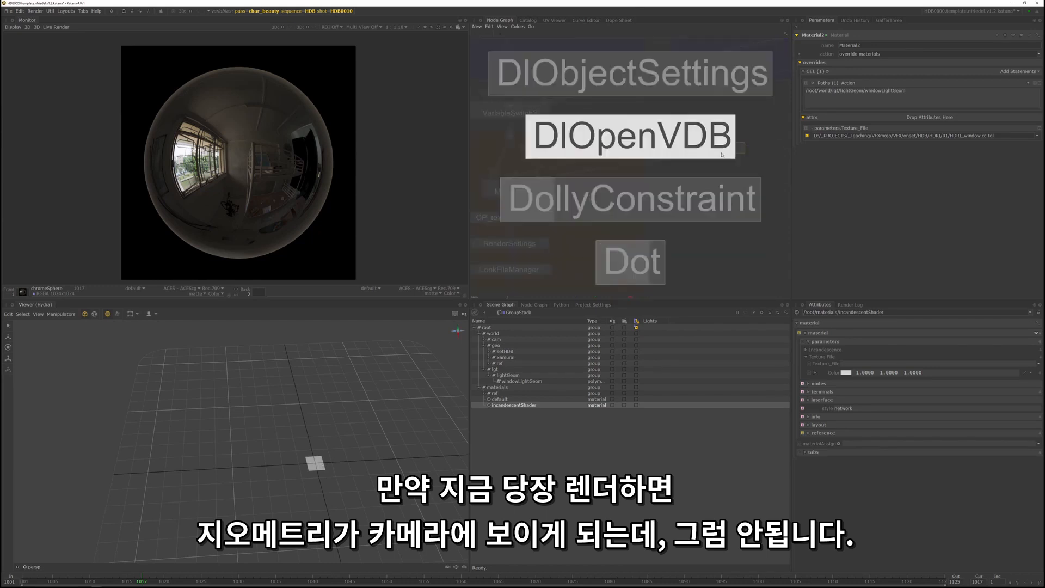
click(630, 73)
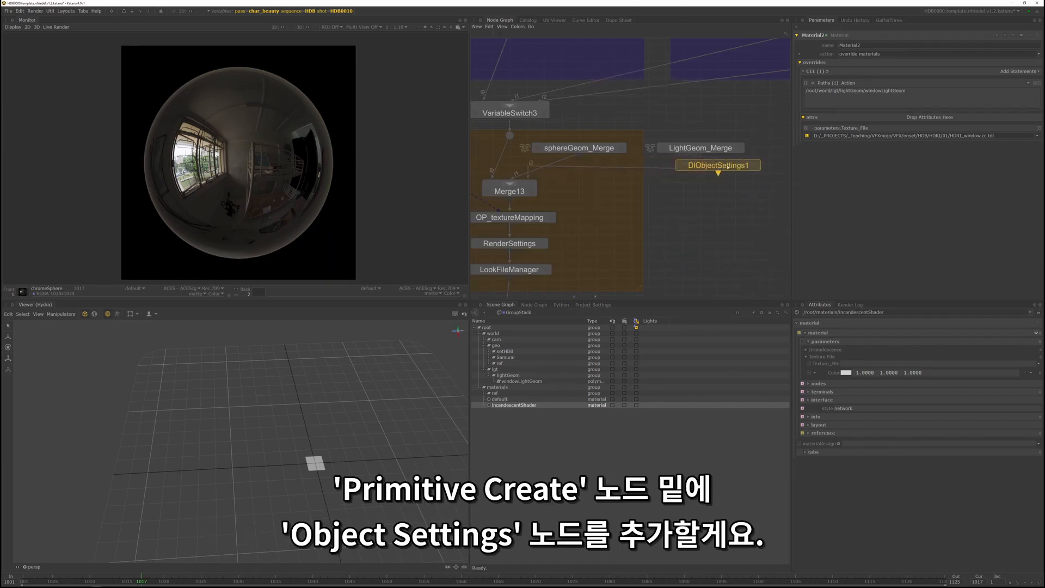
click(701, 172)
Step: Apply the DlObjectSettings node to the lightGeom group and turn off Visible to Camera
click(735, 165)
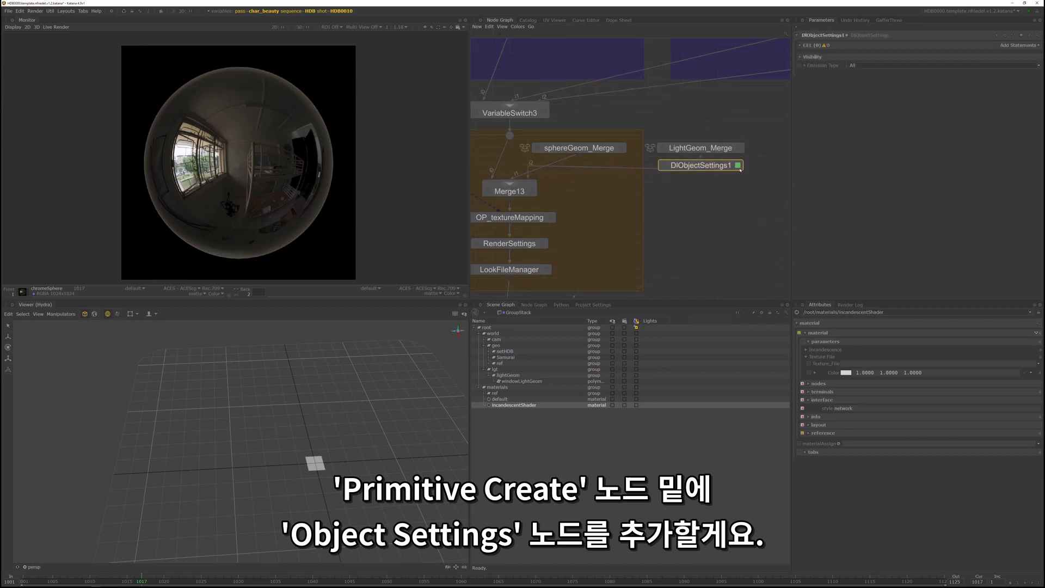
click(813, 57)
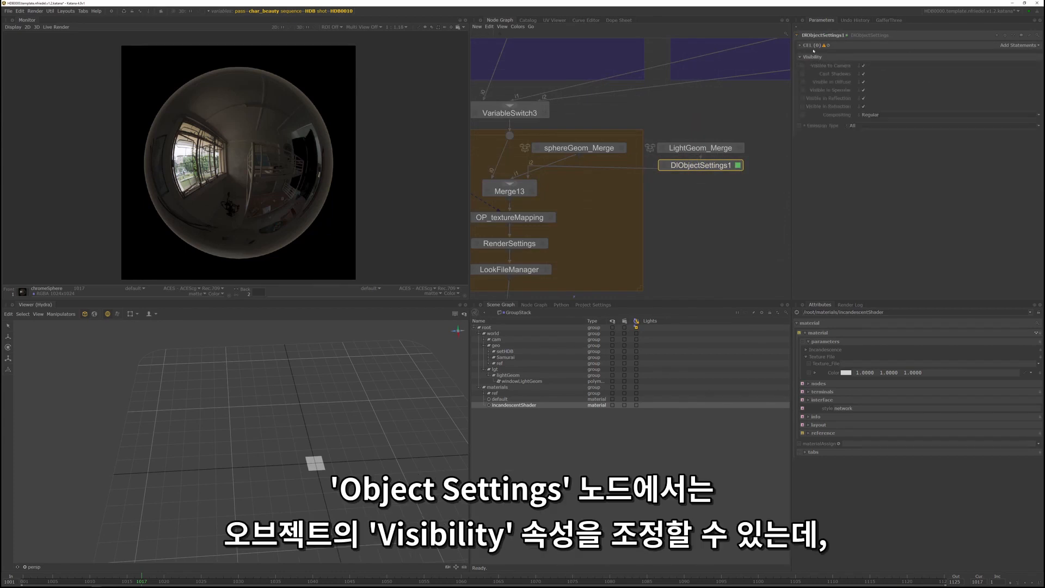
ctrl+click(523, 406)
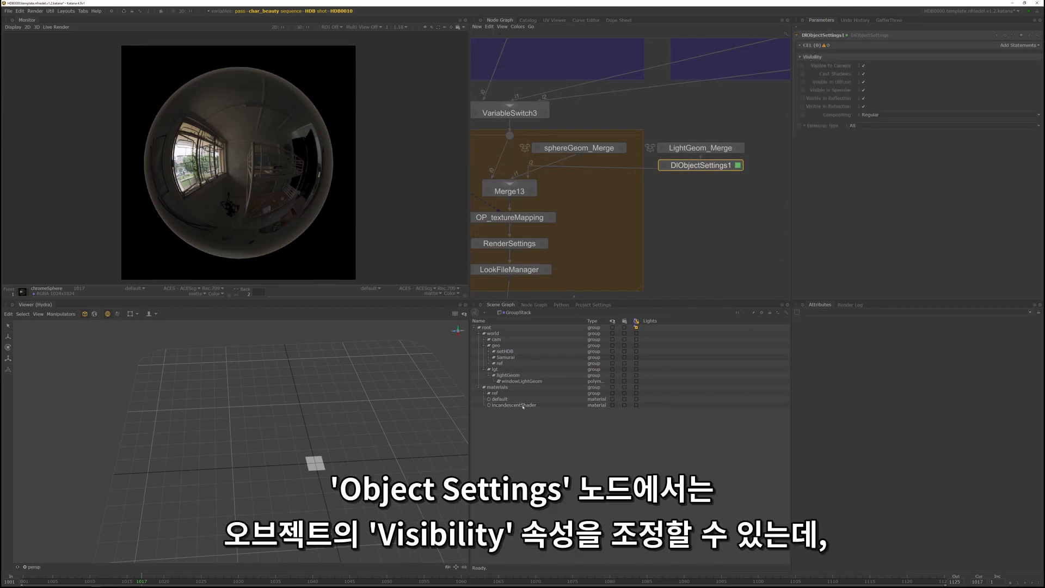
click(515, 376)
drag(503, 378, 1011, 48)
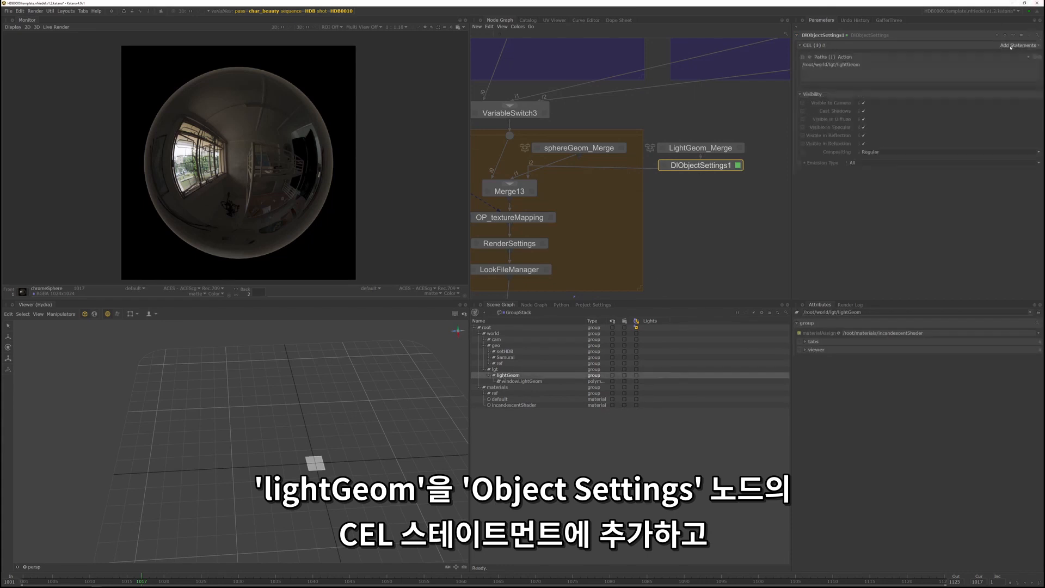
click(863, 103)
Step: Show the scene at OP_chromeSphereBatch and frame windowLightGeom in the viewer
scroll(688, 246, down, 4)
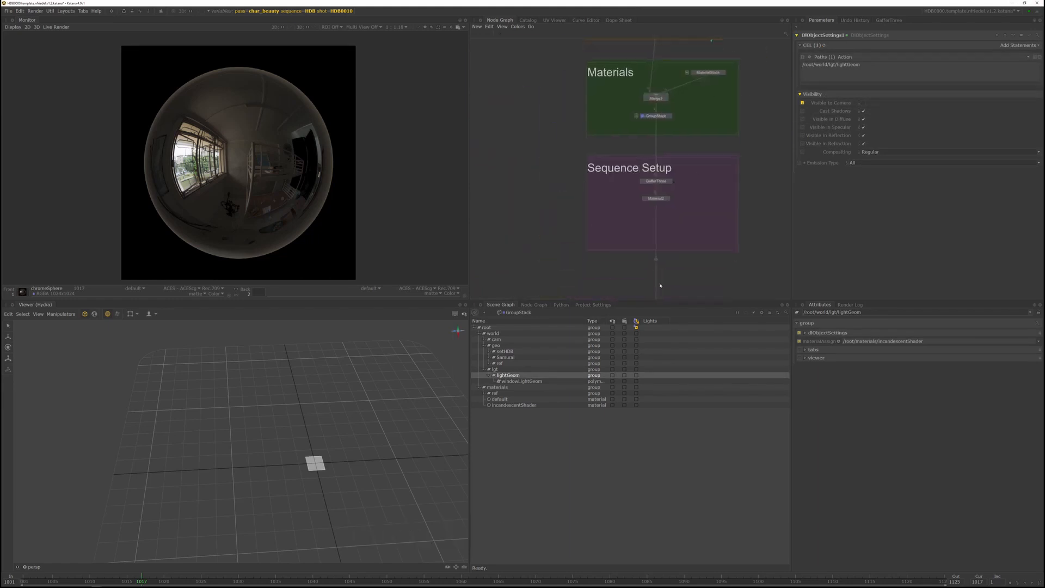
middle_drag(662, 280, 693, 83)
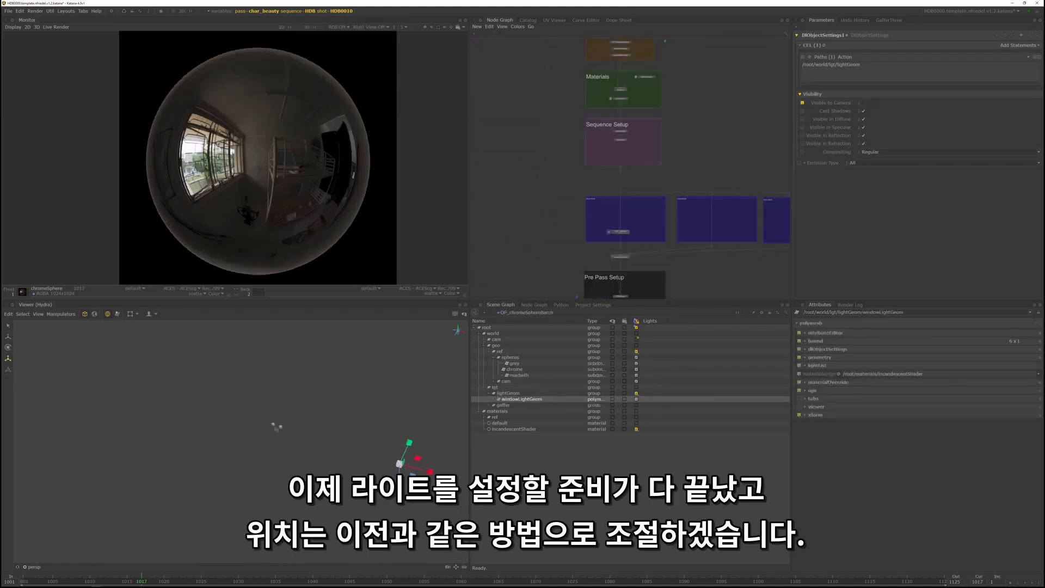
scroll(617, 220, up, 5)
double_click(630, 213)
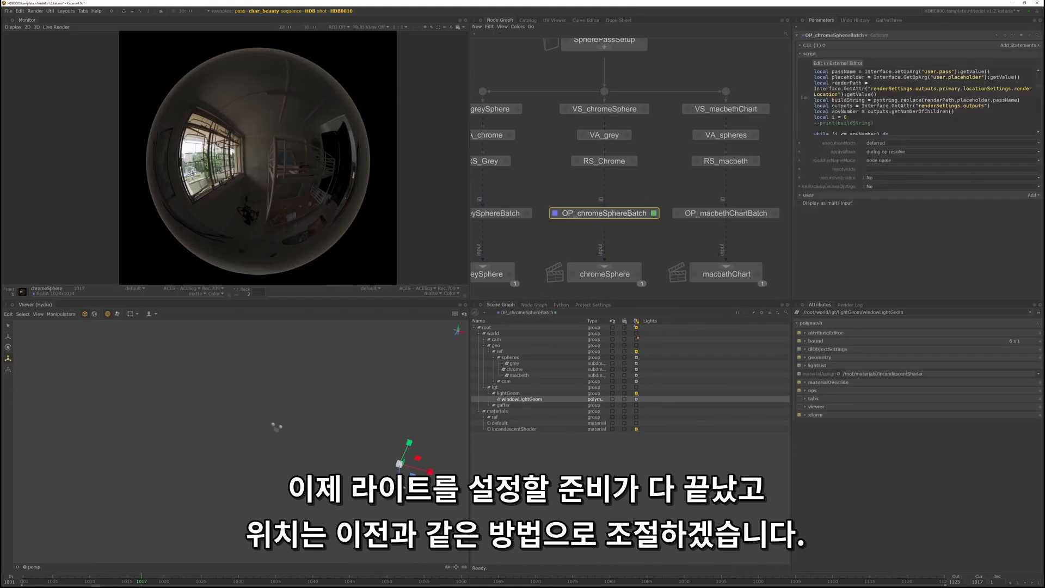
key(f)
key(f)
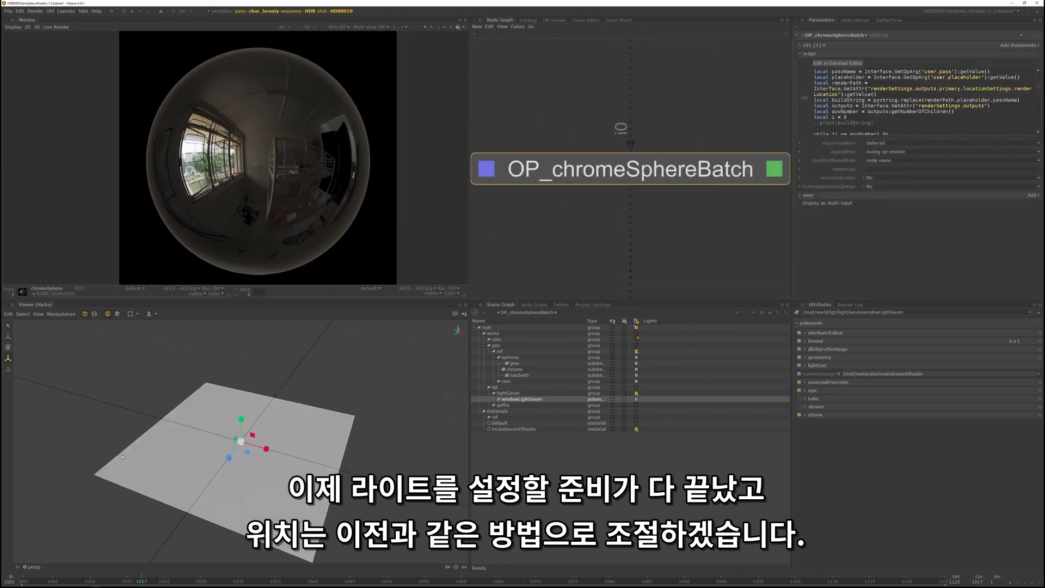
scroll(122, 458, down, 5)
alt+middle_drag(220, 475, 323, 480)
scroll(619, 202, down, 12)
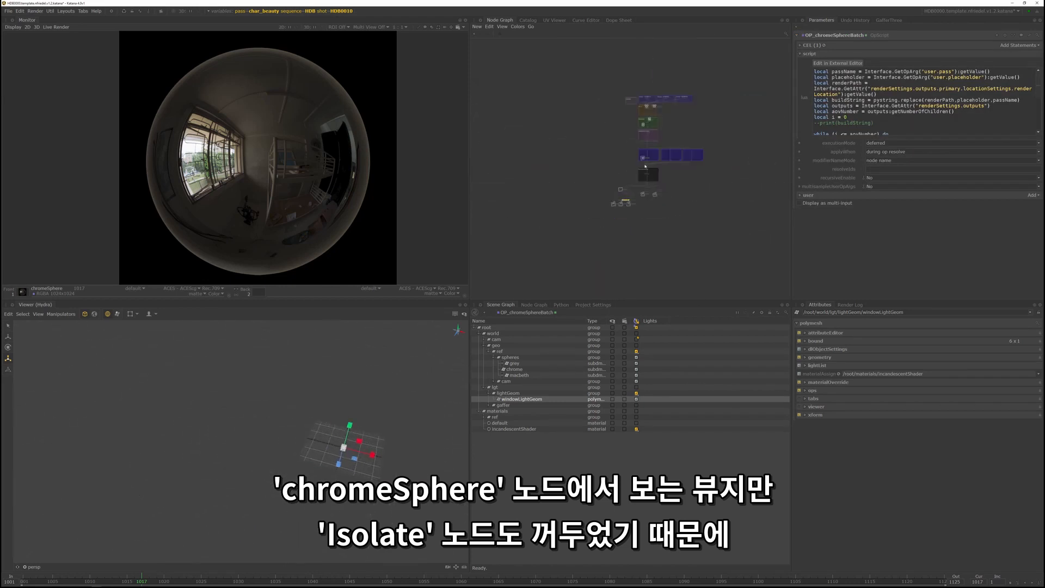
Step: Disable the Isolate node inside the Shot Work group to bring back the room geometry
scroll(645, 166, up, 10)
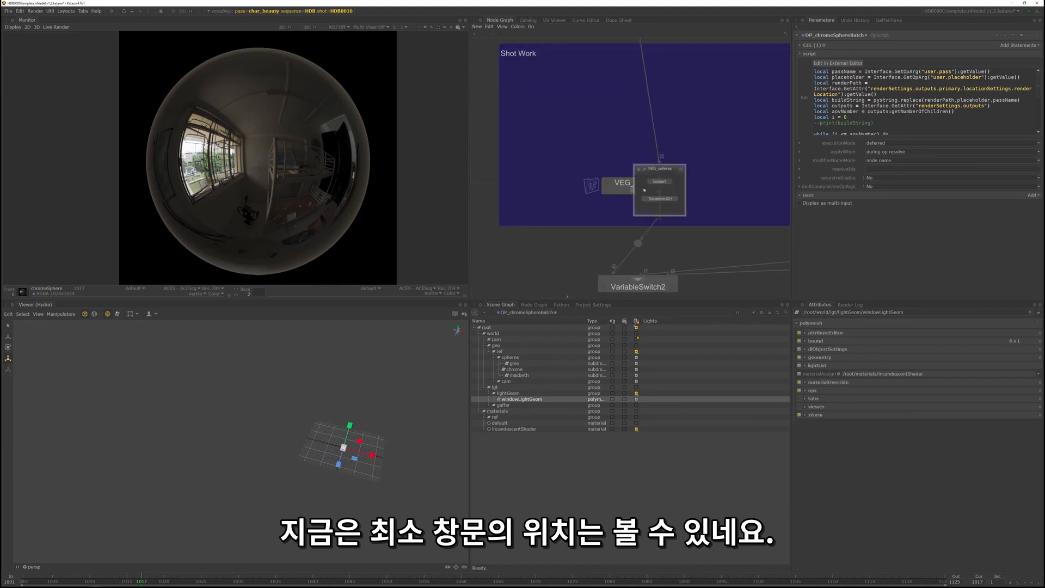
click(667, 183)
key(v)
Step: Move windowLightGeom onto the window frame of the room using vertex snapping
mouse_move(396, 440)
alt+mouse_down()
mouse_move(351, 433)
mouse_move(400, 425)
alt+mouse_up()
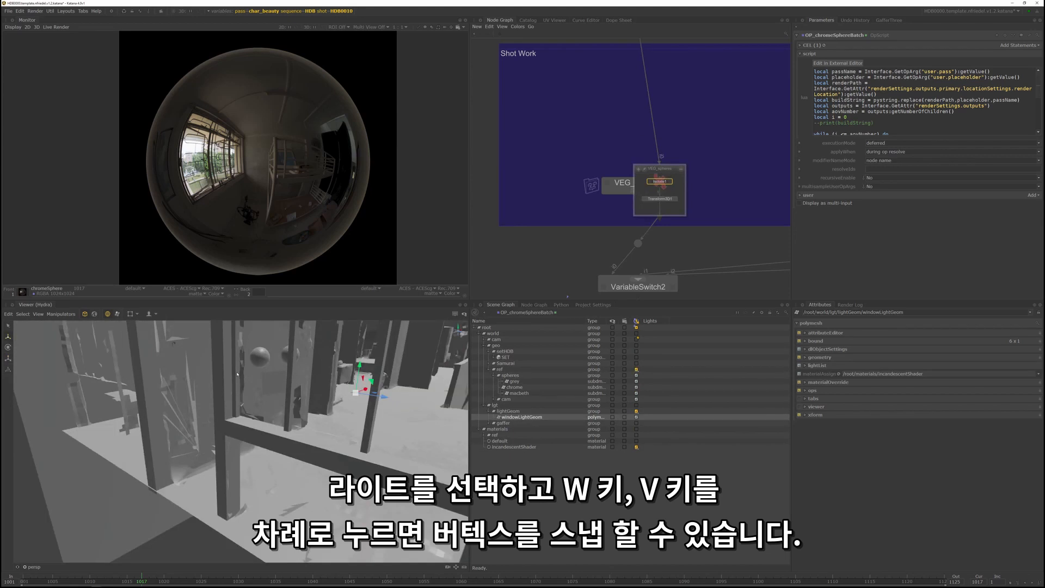
key(v)
drag(357, 393, 354, 464)
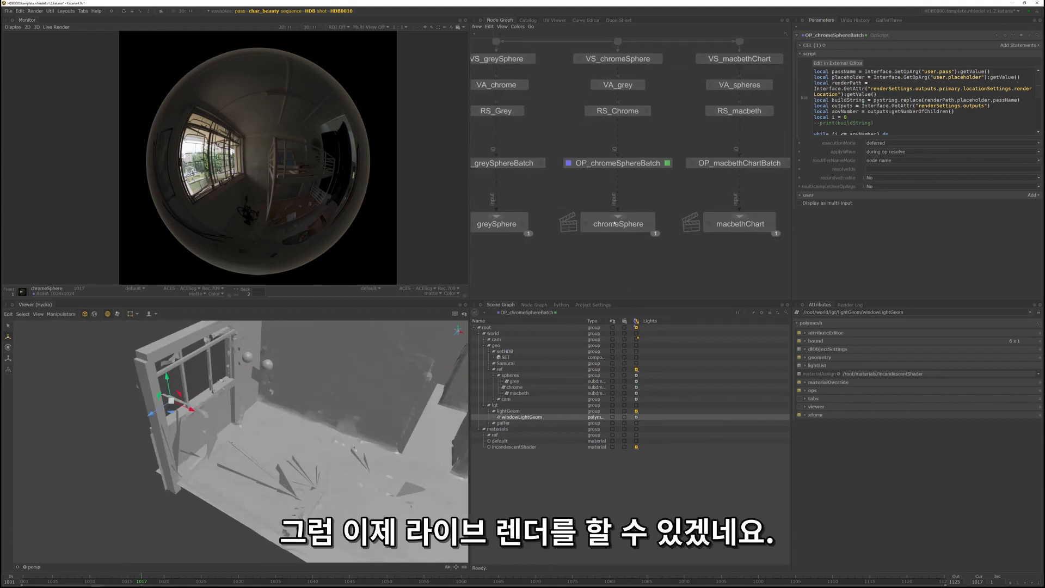
Step: Start a live render from the chromeSphere render node
right_click(616, 223)
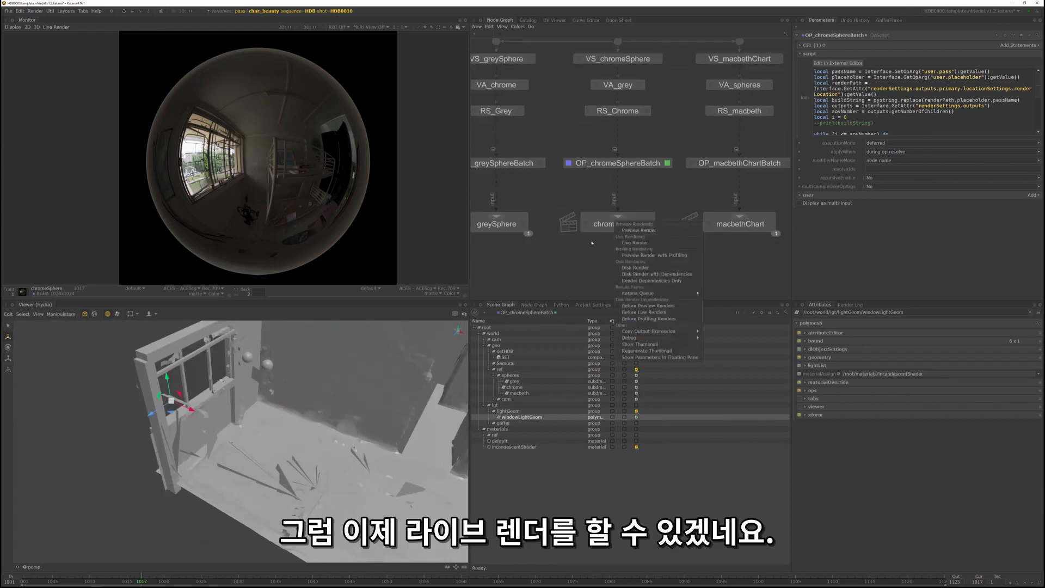
click(629, 243)
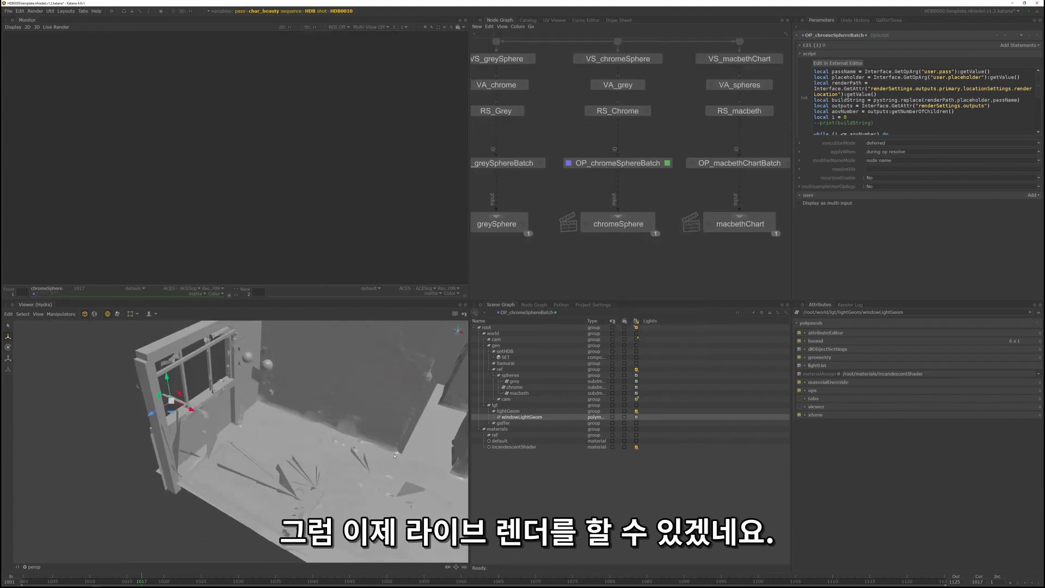
Step: Enable live updates for the light geometry, and rotate and enlarge windowLightGeom in the window opening
click(636, 370)
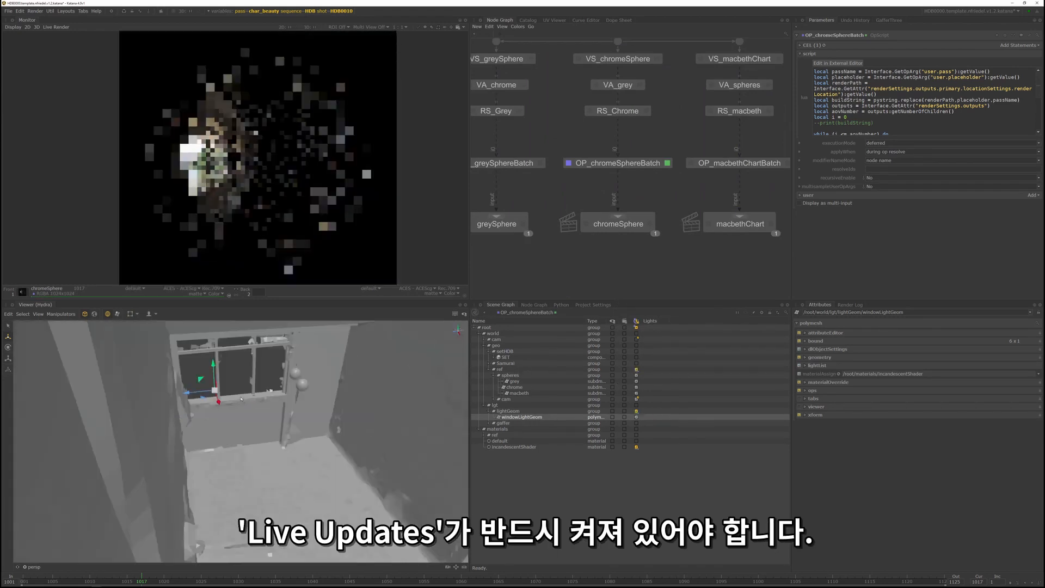
scroll(246, 405, up, 5)
alt+middle_drag(245, 360, 261, 443)
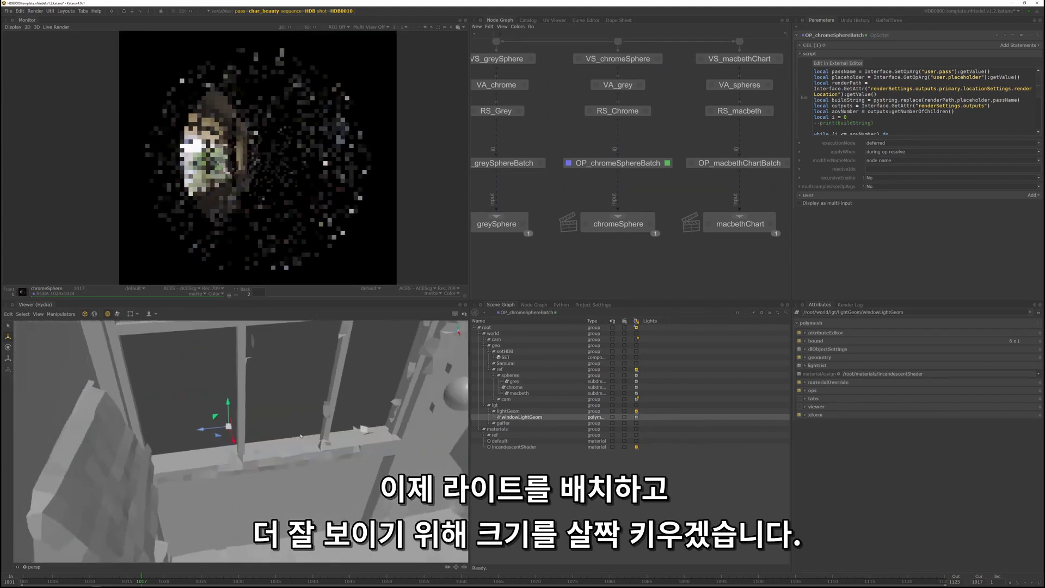
key(e)
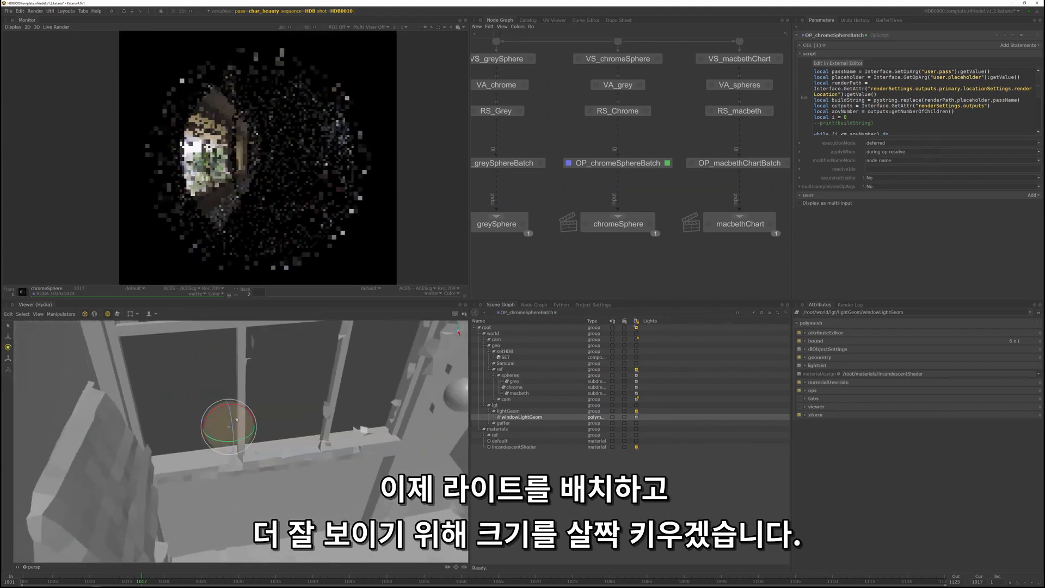
drag(232, 419, 238, 427)
key(r)
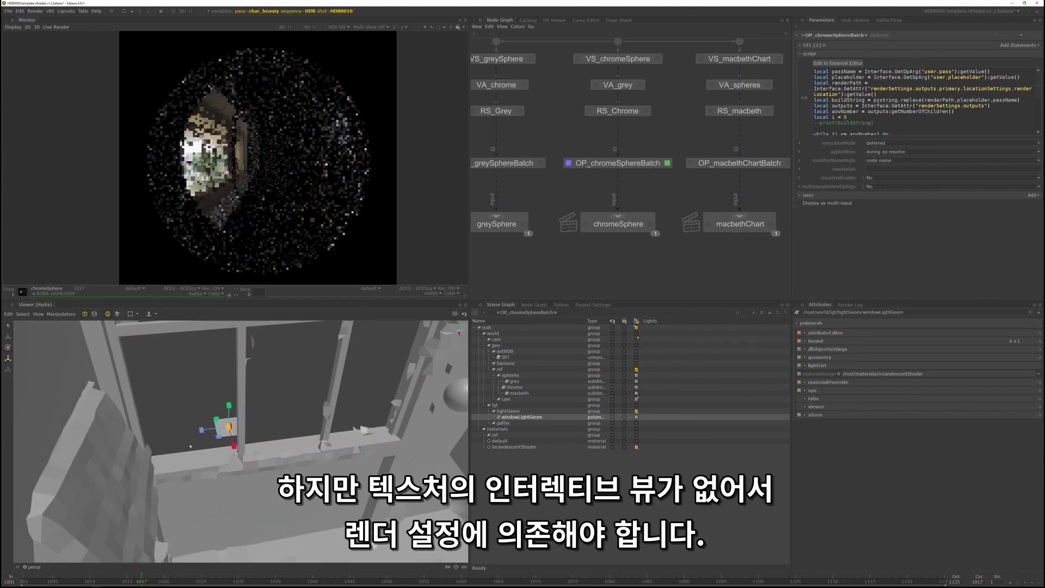
drag(223, 430, 235, 396)
key(e)
drag(235, 396, 235, 403)
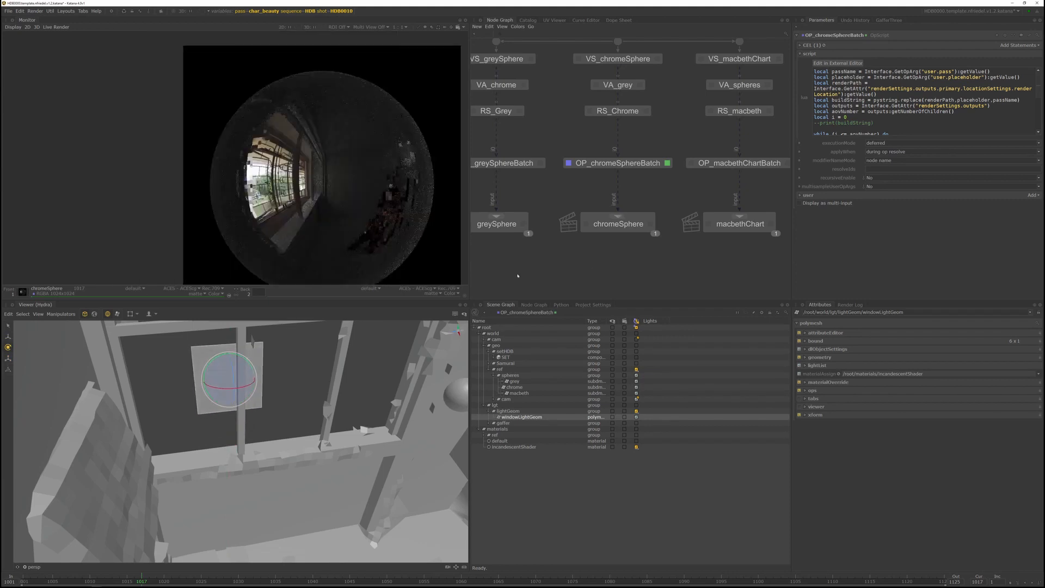
Step: Re-enable the Isolate node in the Shot Work group to remove the room geometry
scroll(666, 204, down, 8)
scroll(711, 139, up, 4)
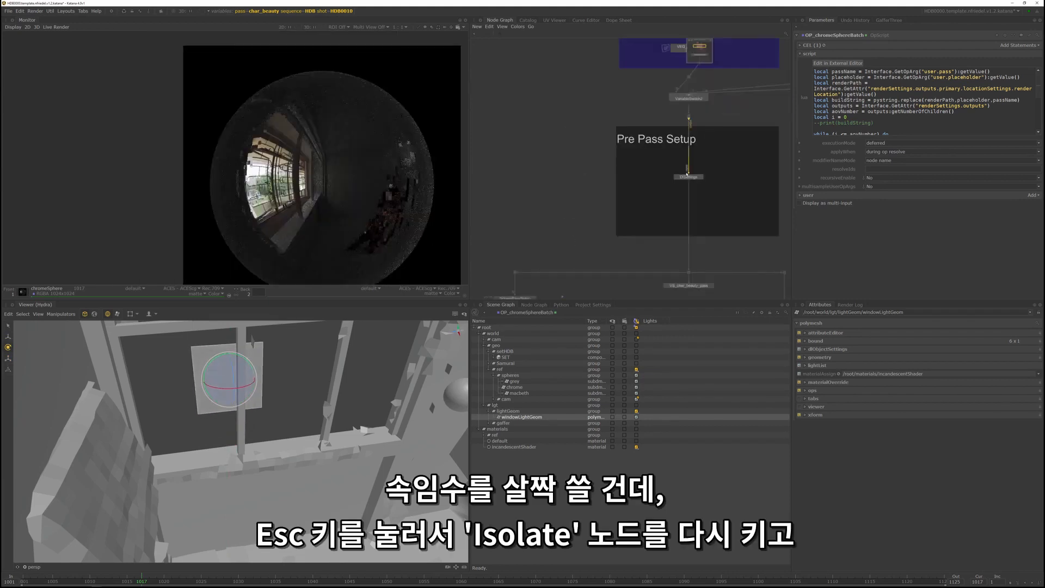
scroll(674, 178, down, 2)
middle_drag(389, 231, 328, 224)
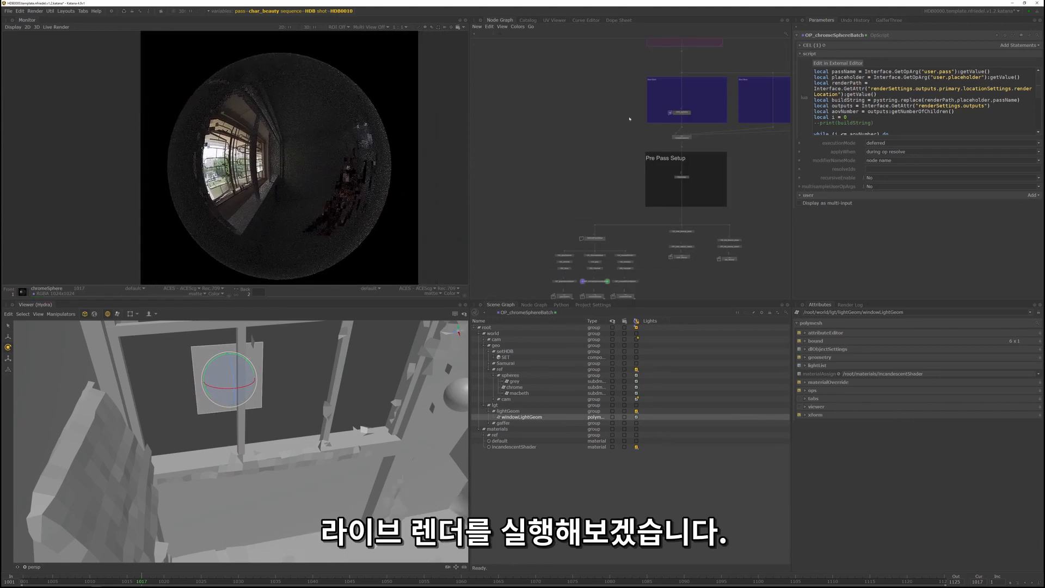
scroll(686, 115, up, 5)
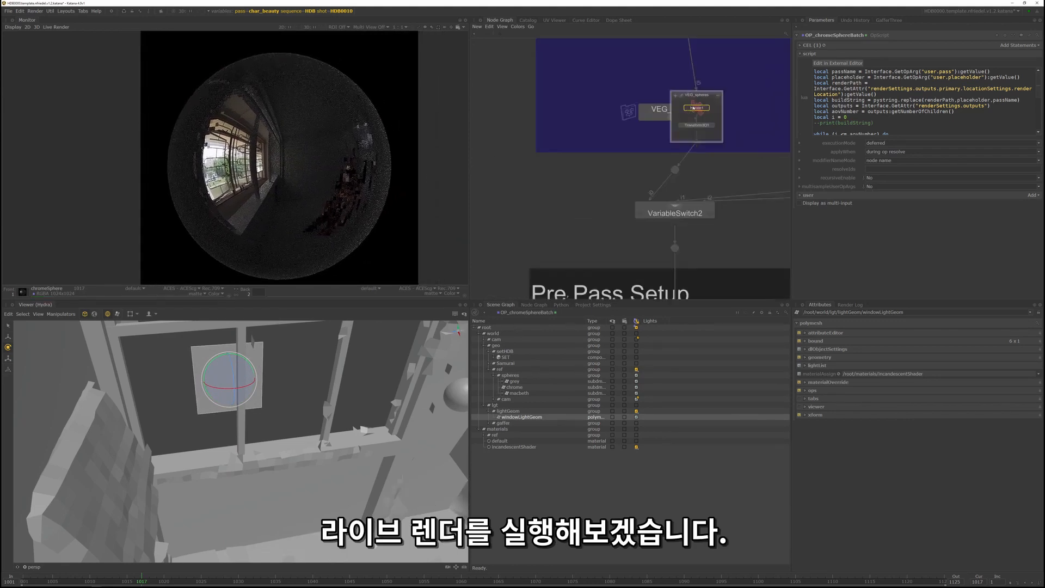
key(d)
Step: Restart the live render from the chromeSphere render node
drag(609, 267, 643, 120)
middle_drag(643, 120, 647, 100)
middle_drag(583, 253, 621, 111)
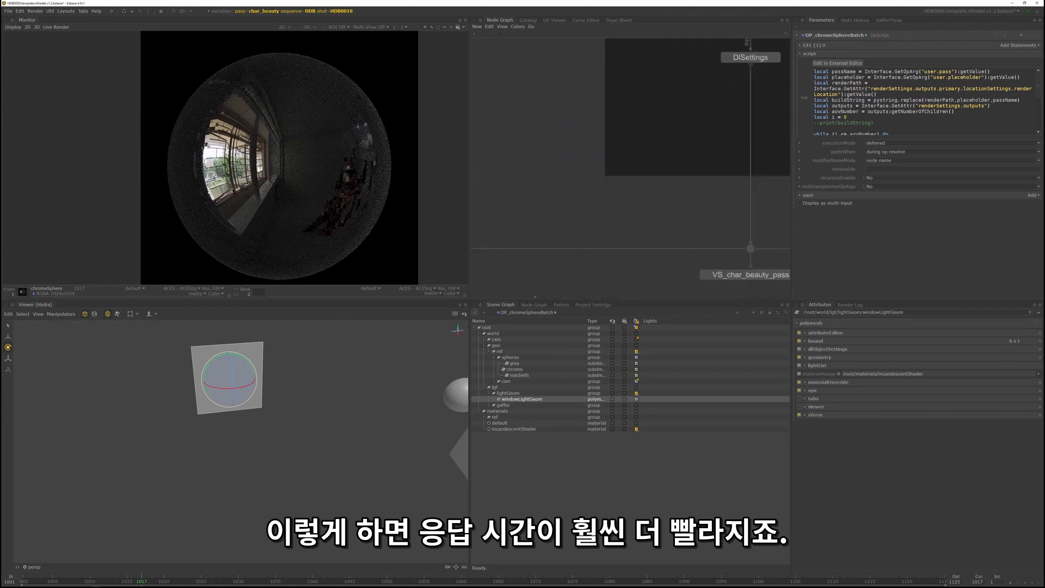
scroll(619, 90, down, 6)
scroll(570, 147, up, 6)
right_click(575, 245)
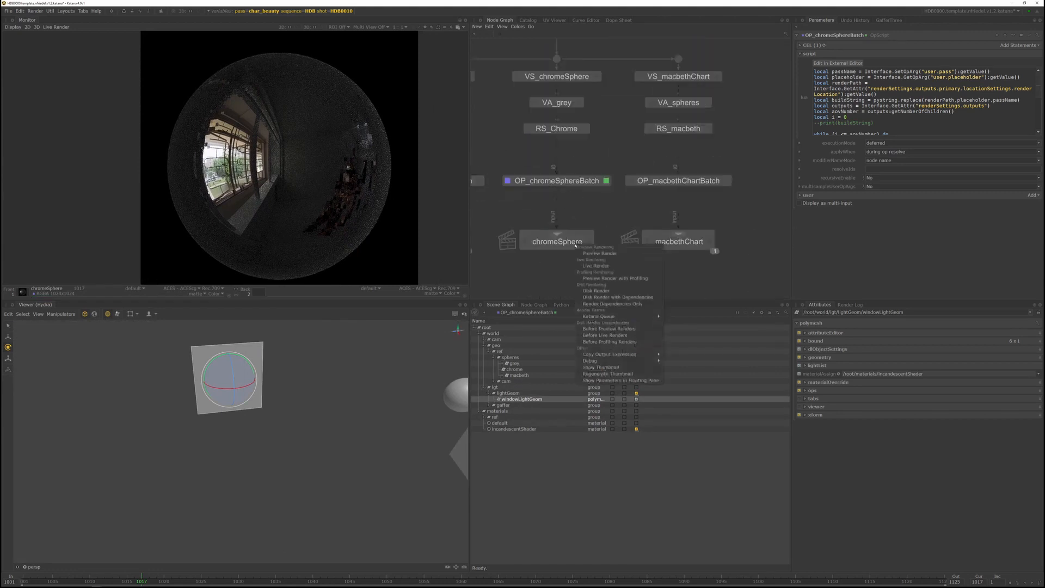
click(595, 266)
Step: Disable the Isolate node in the Shot Work group again to restore the room geometry in the viewer
scroll(609, 140, down, 5)
middle_drag(608, 140, 576, 290)
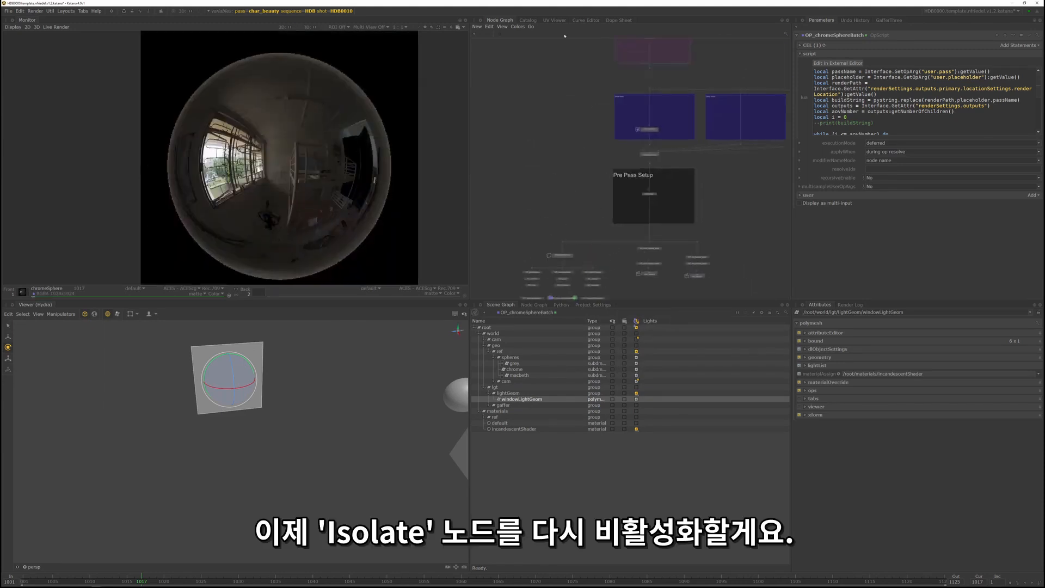
scroll(626, 102, up, 8)
key(d)
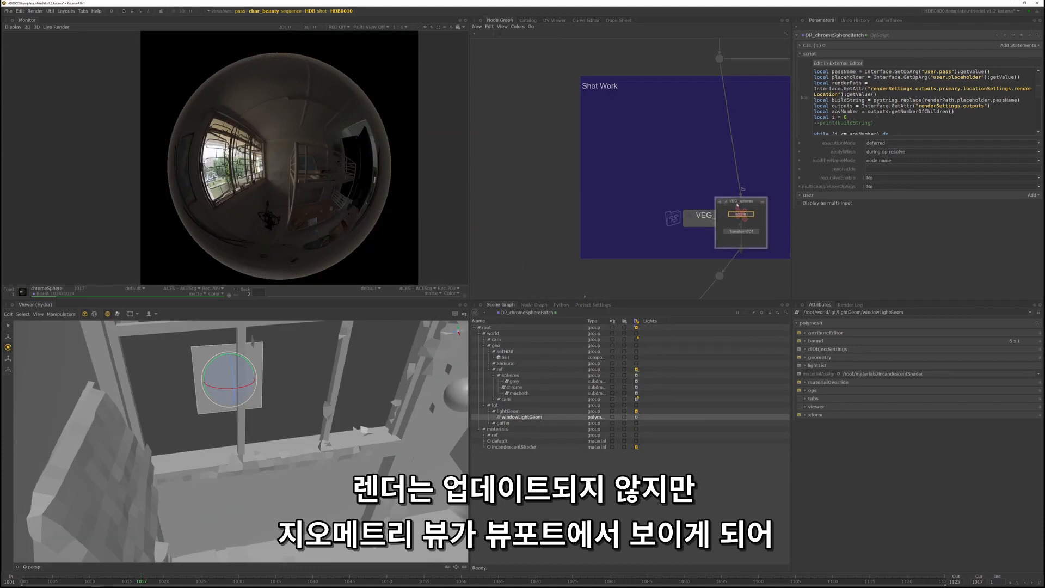
Step: Move windowLightGeom sideways between the window bars and rotate it to align with the window in the chrome sphere render
scroll(307, 199, down, 1)
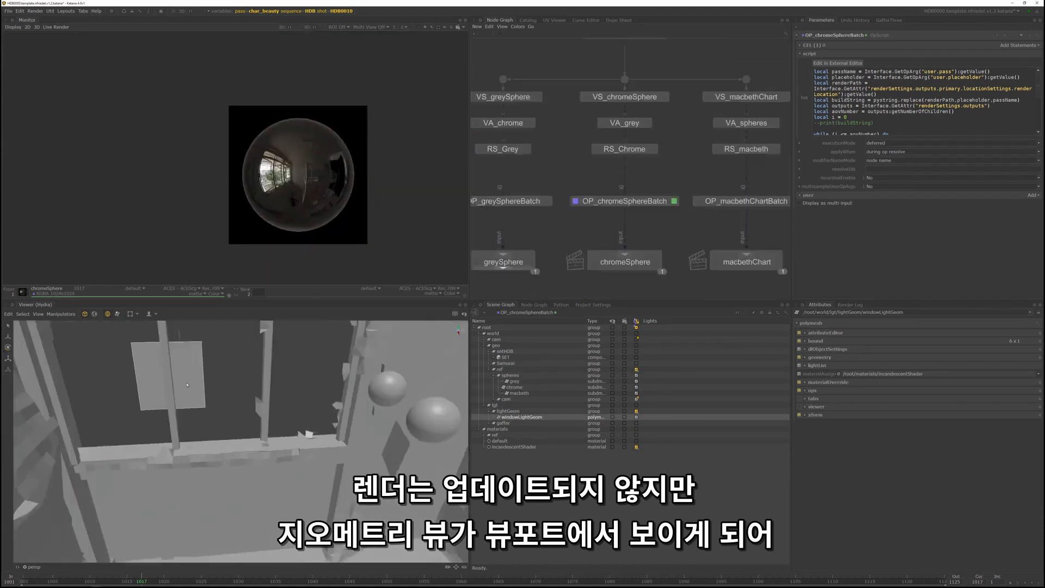
scroll(275, 196, up, 3)
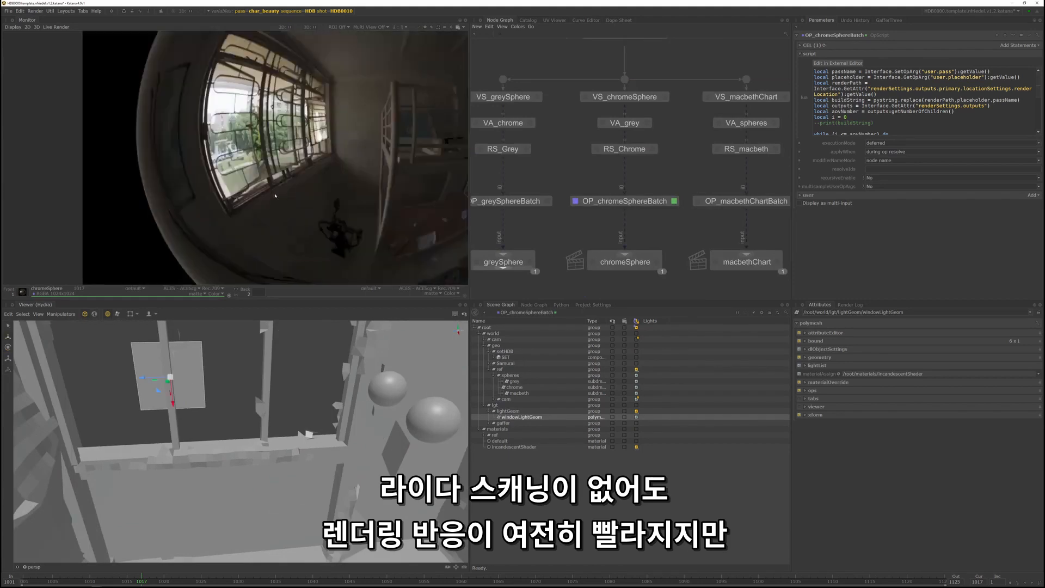
middle_drag(345, 274, 351, 294)
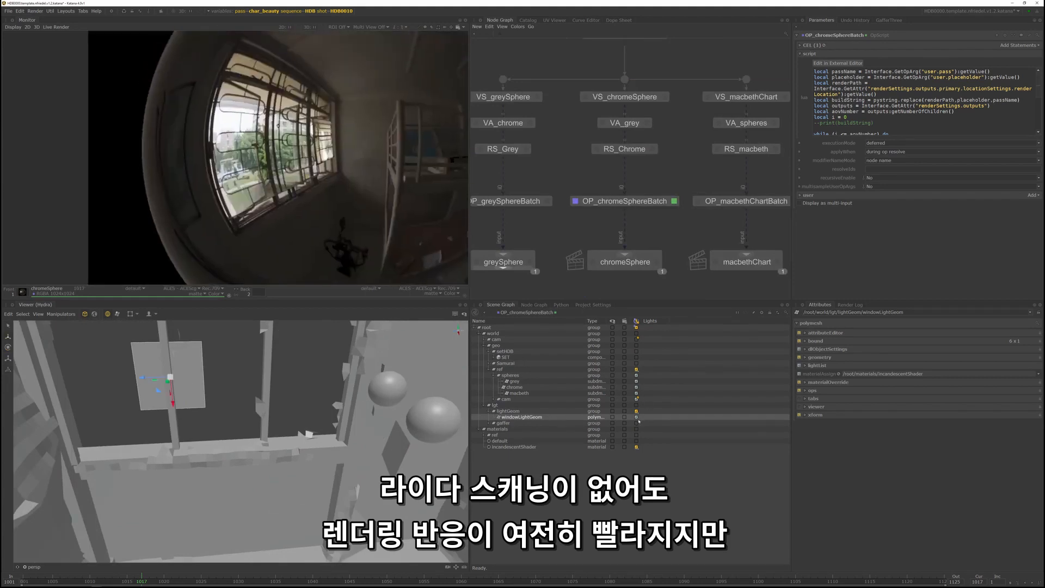
drag(143, 377, 193, 377)
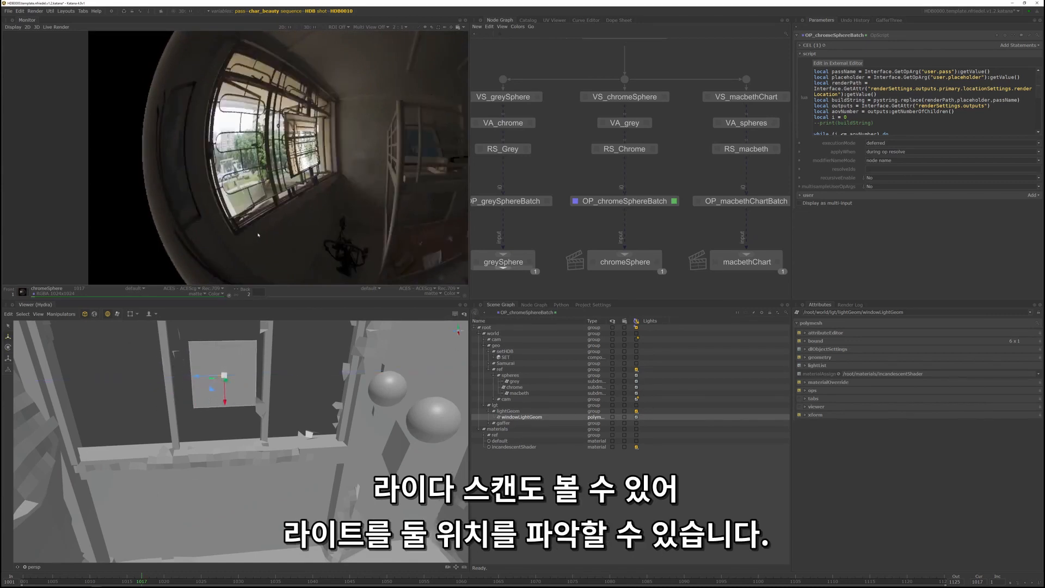
scroll(305, 149, up, 3)
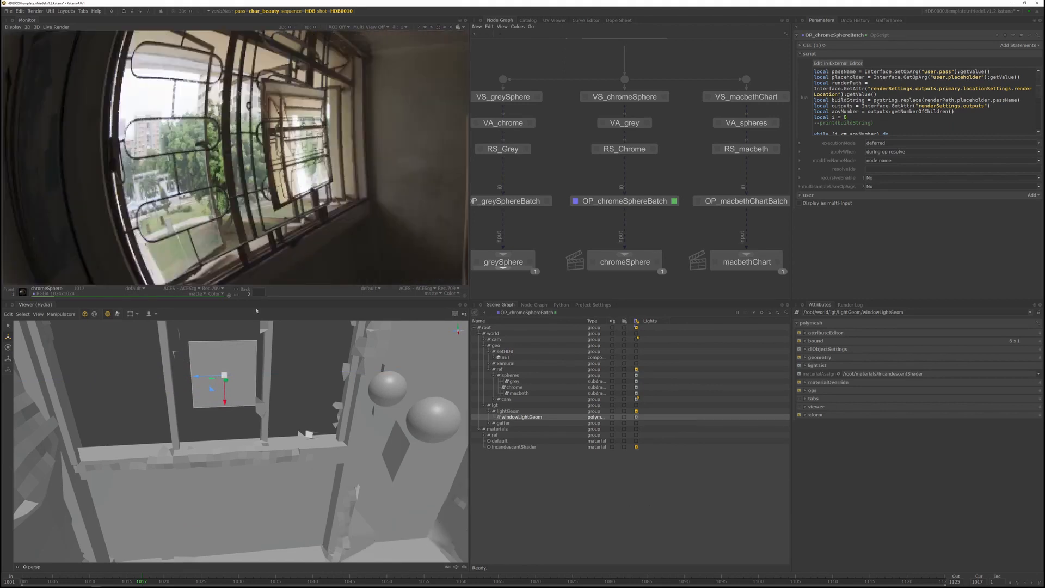
key(e)
drag(210, 359, 210, 398)
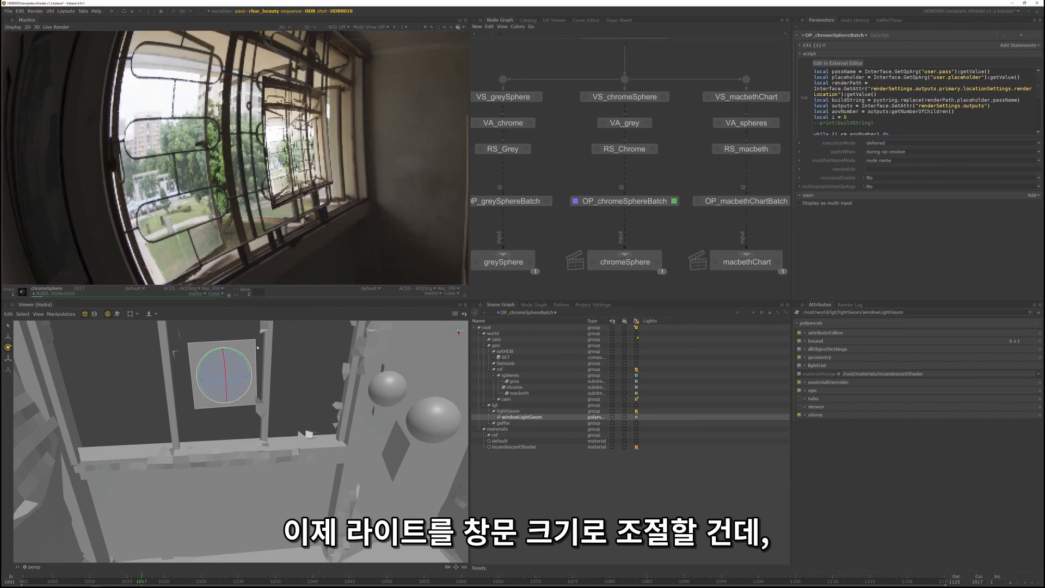
Step: Scale windowLightGeom into a wide rectangle that covers the whole window opening
scroll(257, 347, down, 5)
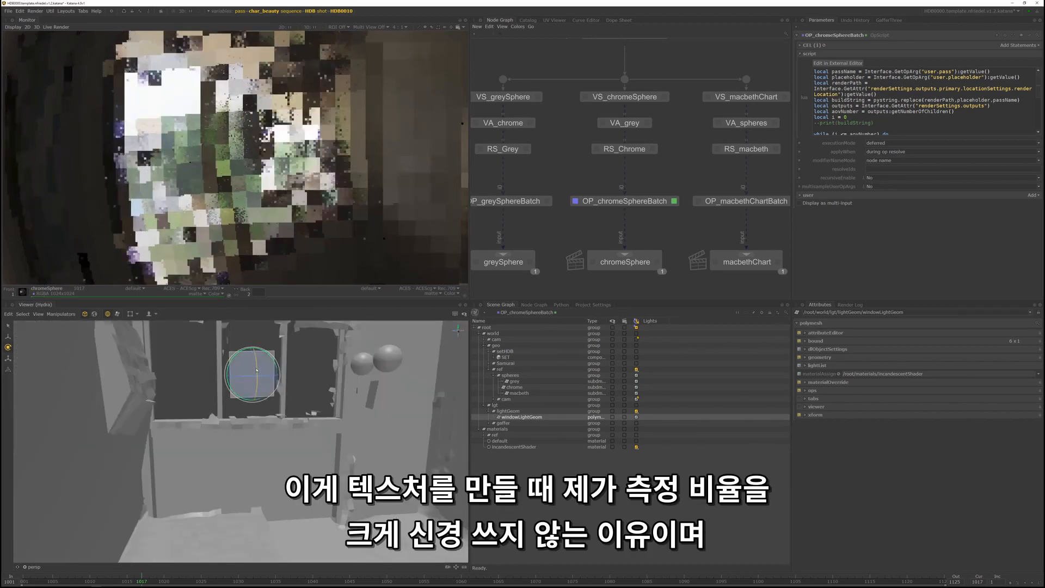
drag(254, 371, 351, 372)
key(r)
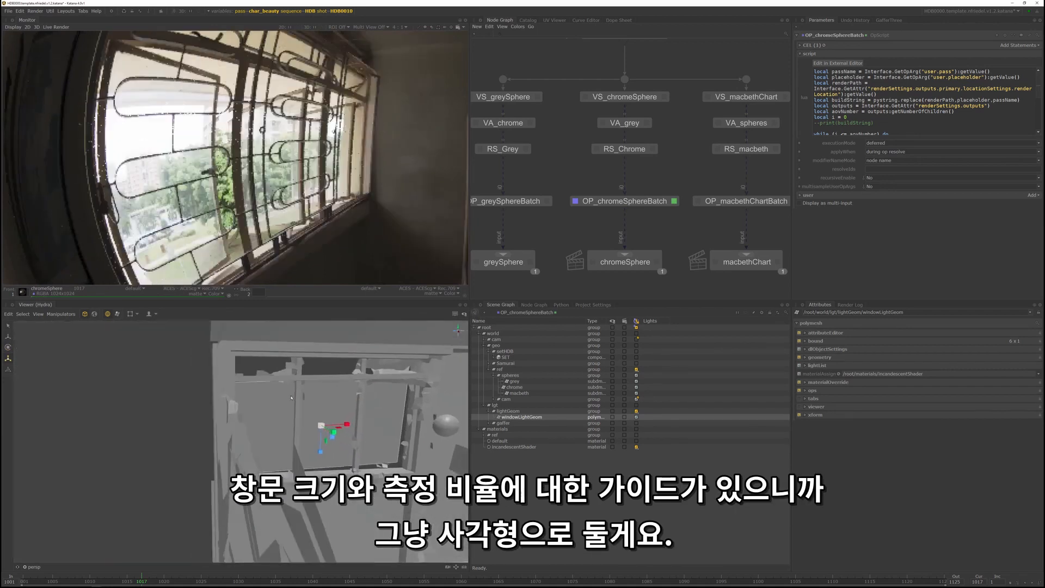
alt+drag(305, 414, 321, 449)
Step: Fine-tune the placement of windowLightGeom against the room's window frame and the HDRI reflection
key(w)
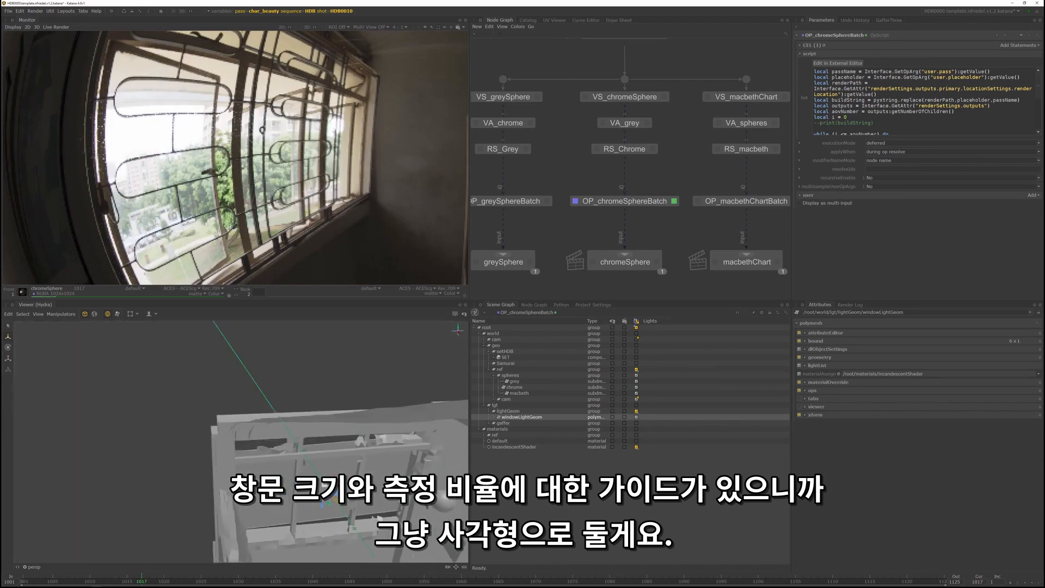
key(f)
alt+drag(328, 506, 285, 442)
key(e)
key(w)
key(e)
key(r)
key(w)
drag(315, 418, 321, 444)
drag(326, 428, 321, 426)
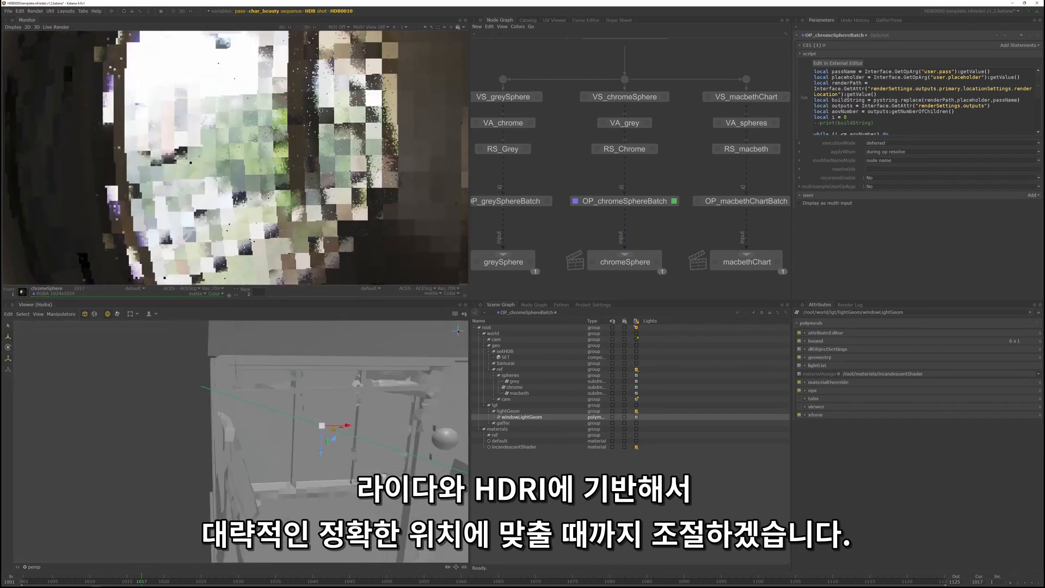
scroll(377, 141, down, 2)
middle_drag(379, 141, 327, 172)
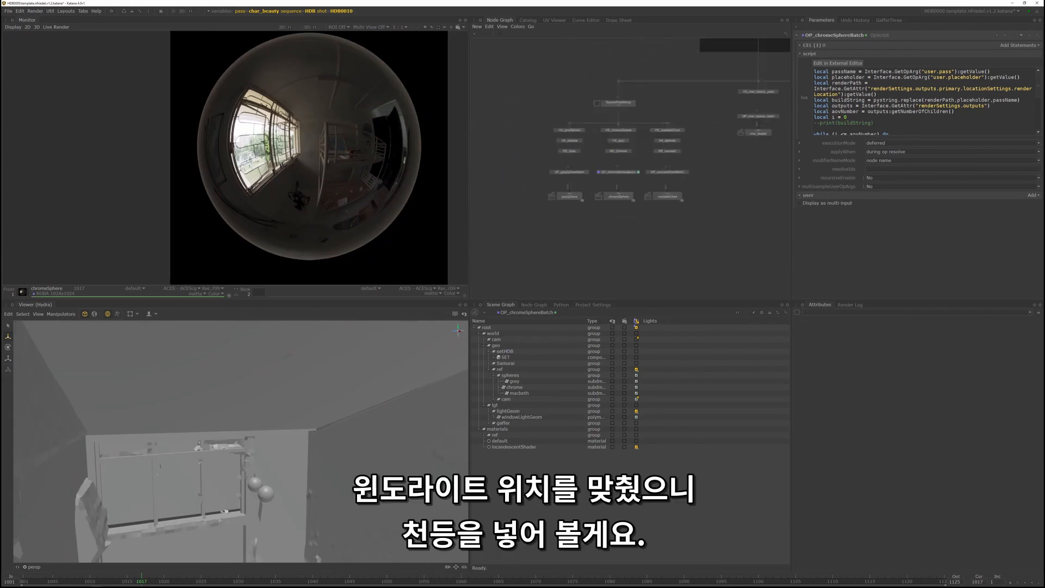
Step: Rename the PrimitiveCreate entry in the LightGeom_Merge node to windowLight_pc
middle_drag(754, 58, 663, 255)
middle_drag(730, 71, 655, 241)
middle_drag(654, 81, 667, 217)
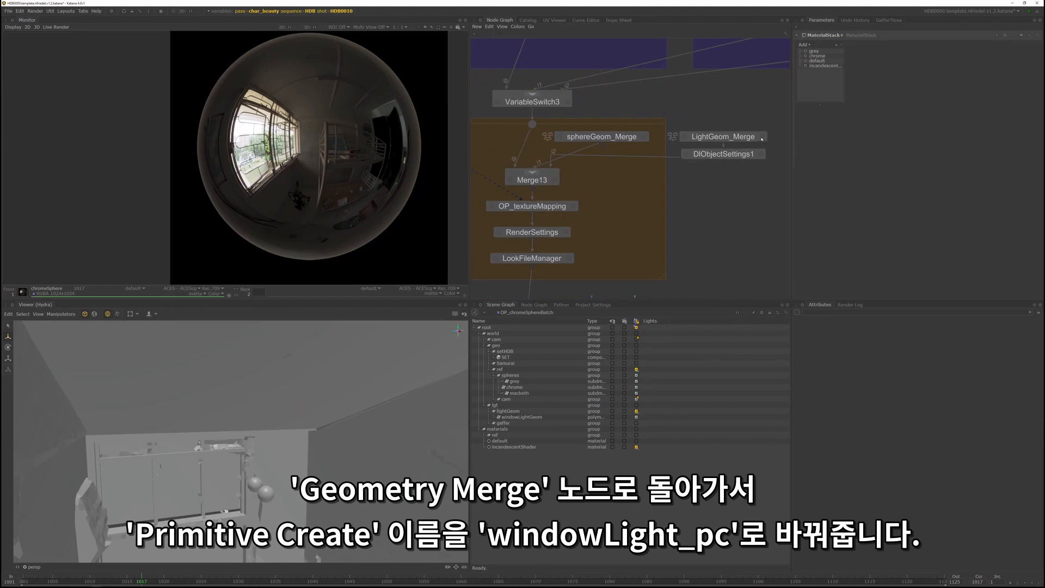
click(762, 137)
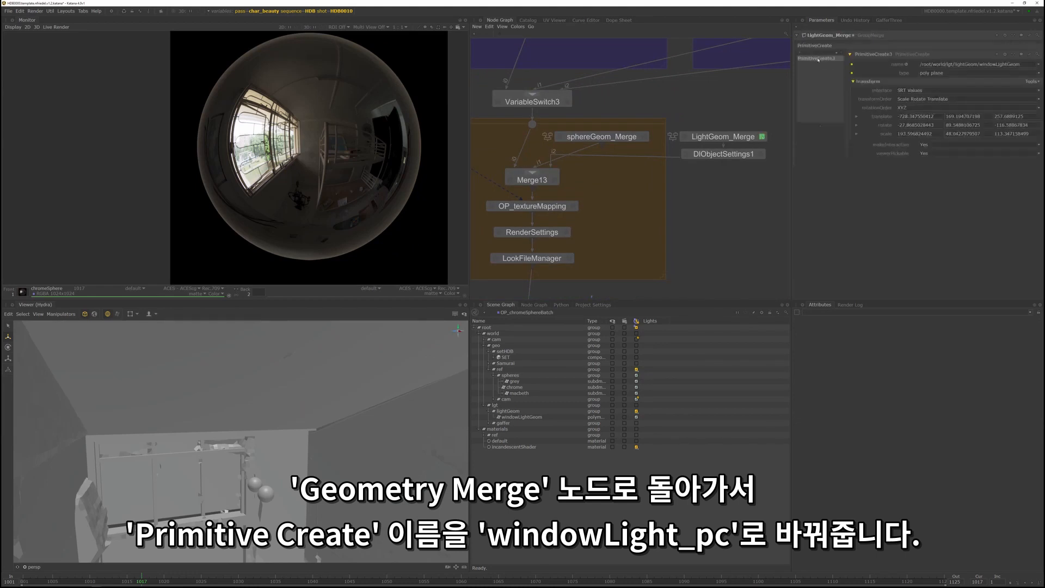
double_click(873, 54)
text(windowLigh)
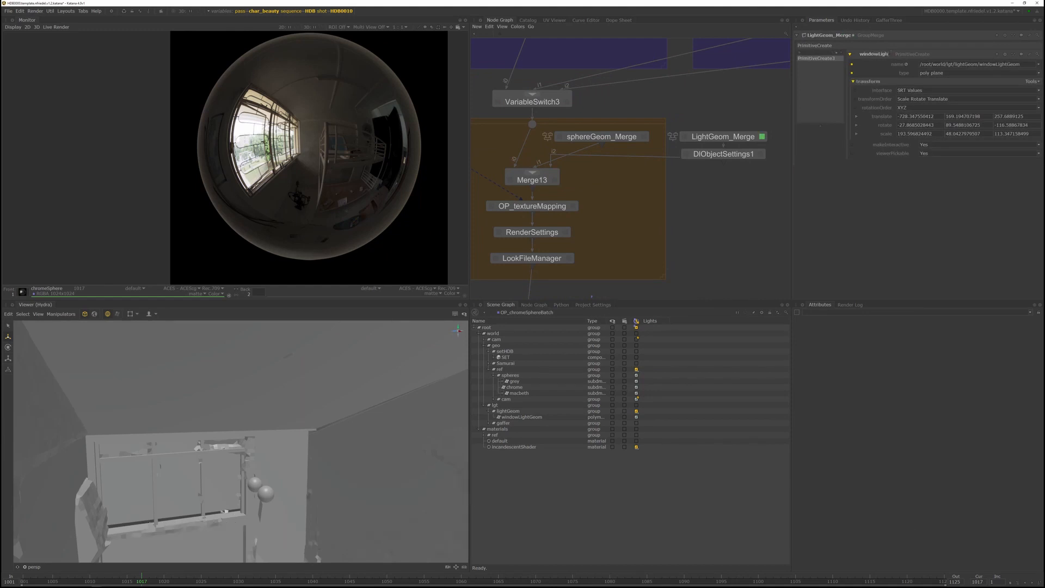
text(t_pc)
key(Return)
Step: Duplicate windowLight_pc in LightGeom_Merge and rename the copy ceilingLight_pc
right_click(821, 59)
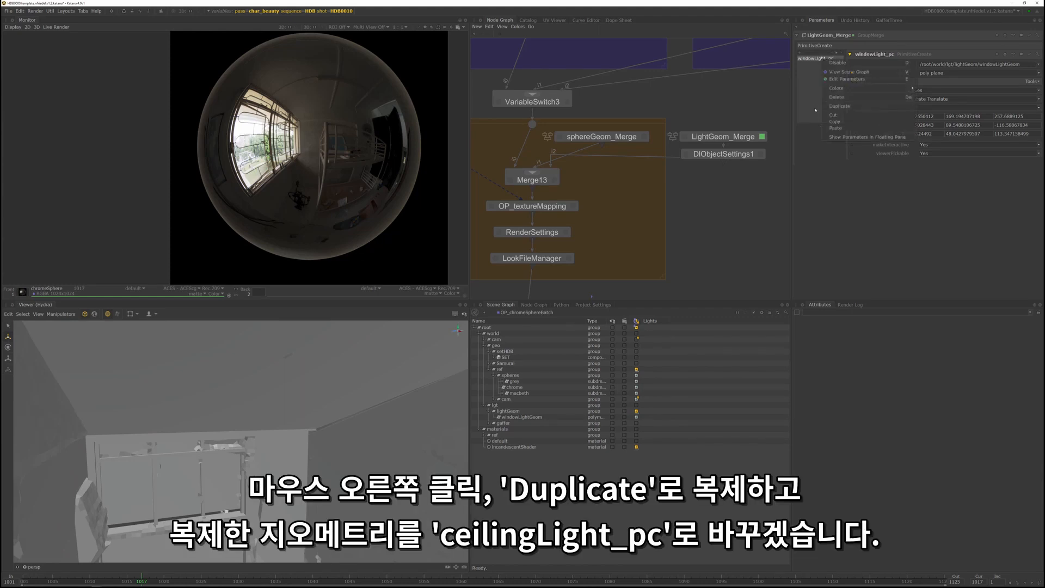
click(835, 106)
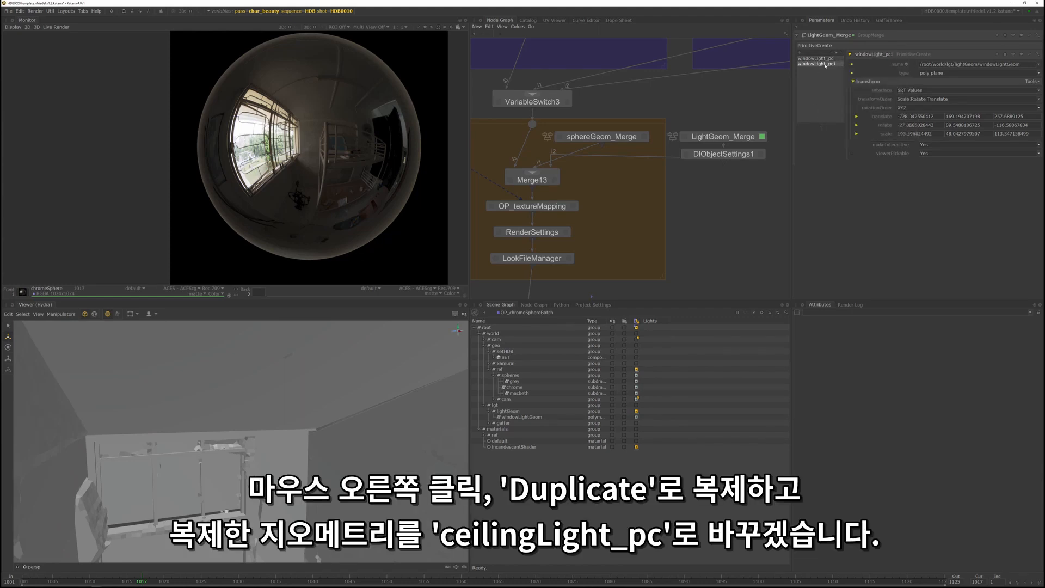
click(872, 54)
drag(873, 54, 855, 54)
text(ceiling)
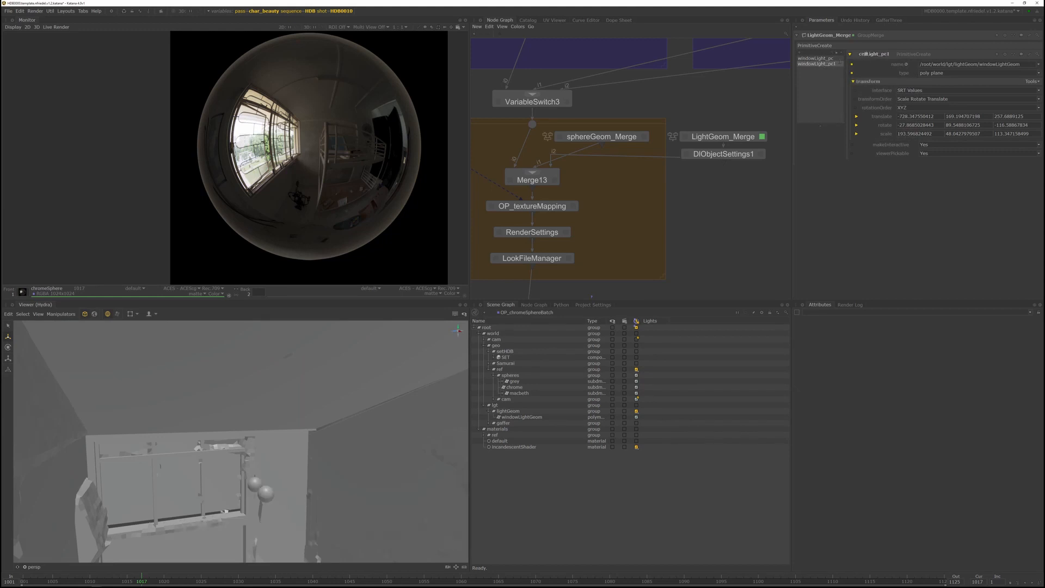
key(BackSpace)
key(Return)
Step: Set ceilingLight_pc's scene location to /root/world/lgt/lightGeom/ceilingLightGeom and select that geometry in the scene graph
drag(979, 64, 996, 64)
text(ceiling)
key(Return)
click(522, 423)
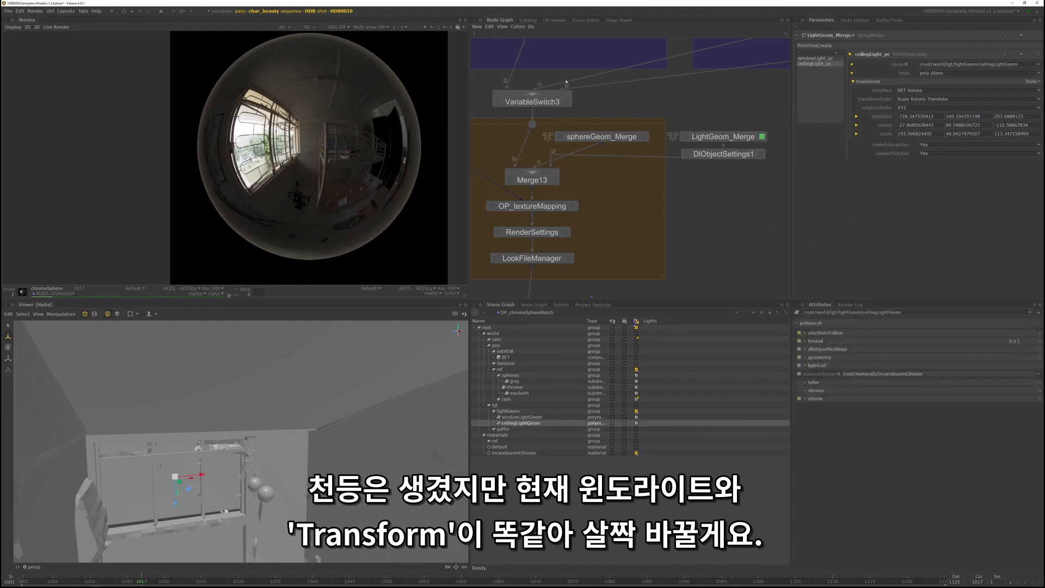
Step: Duplicate the Material2 override node in Sequence Setup, connect the copy below it and open its parameters
scroll(709, 182, down, 4)
middle_drag(679, 280, 703, 173)
scroll(690, 200, up, 5)
click(673, 200)
click(678, 154)
key(ctrl+d)
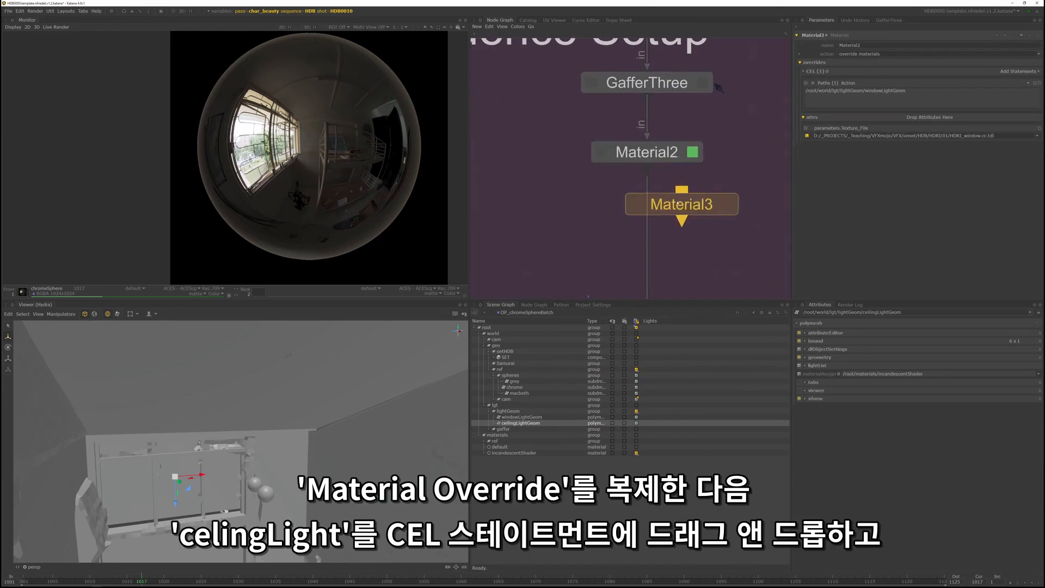
click(647, 203)
click(689, 208)
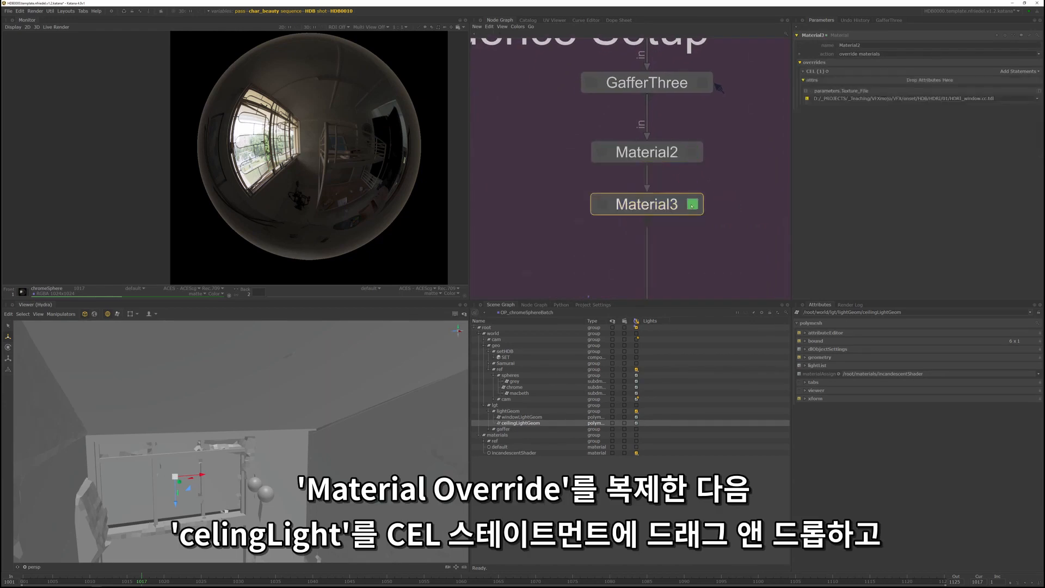
Step: Point the Material3 override at ceilingLightGeom and set its texture file to HDRI_ceilingLight.cc.tdl
click(803, 71)
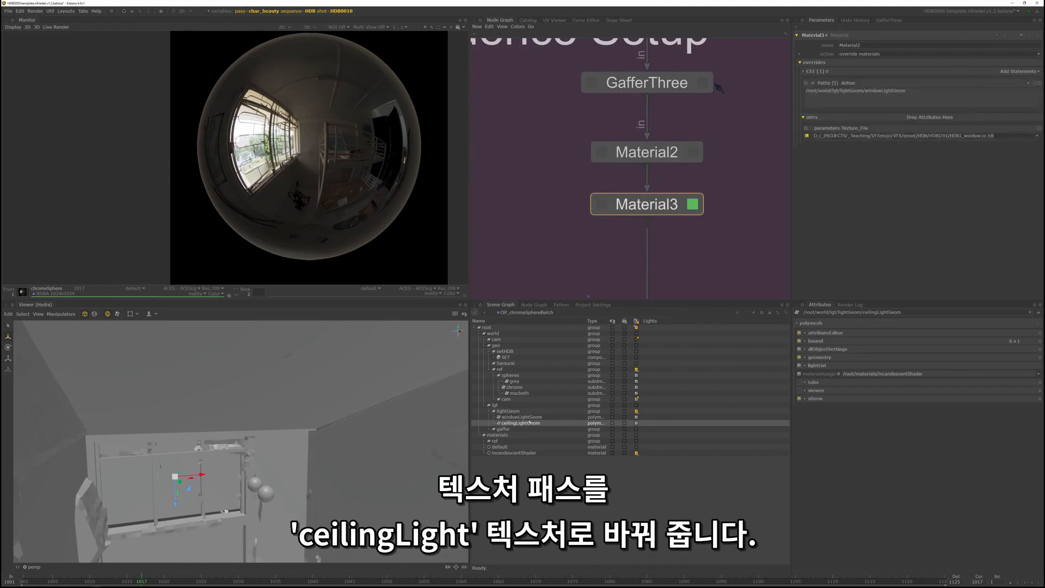
middle_drag(529, 422, 1002, 75)
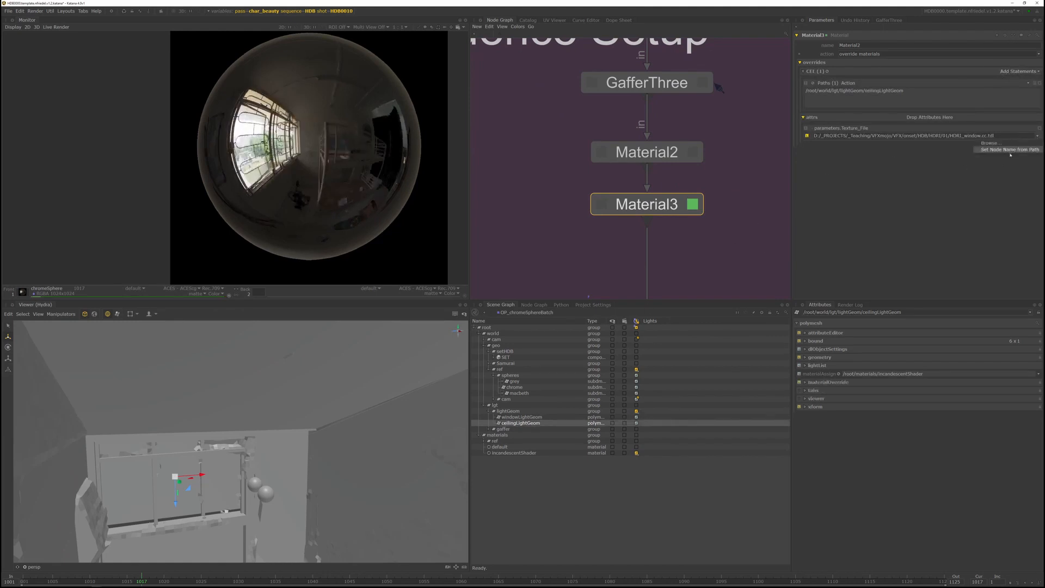
click(1037, 135)
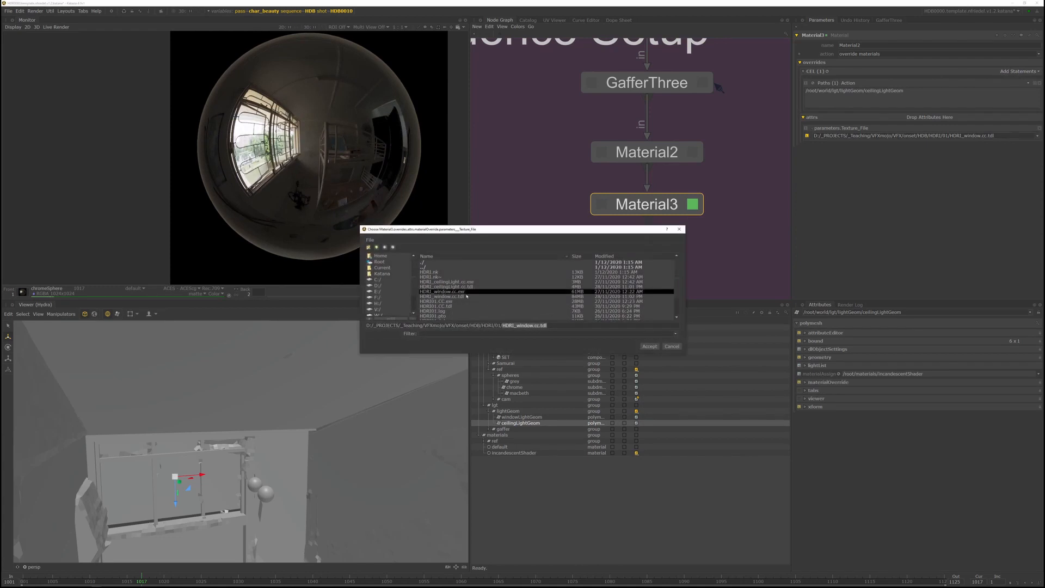
click(459, 287)
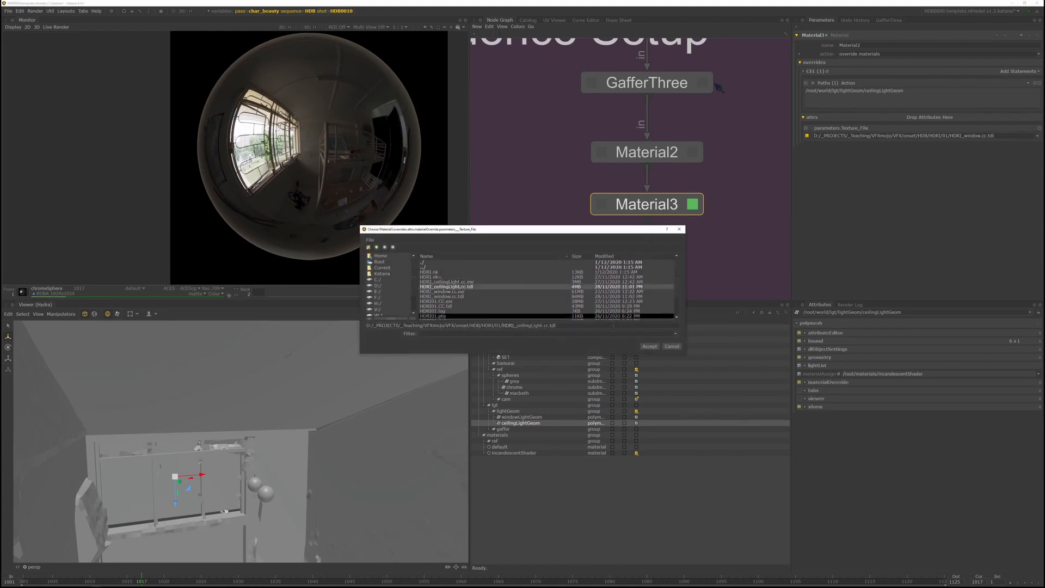
click(645, 346)
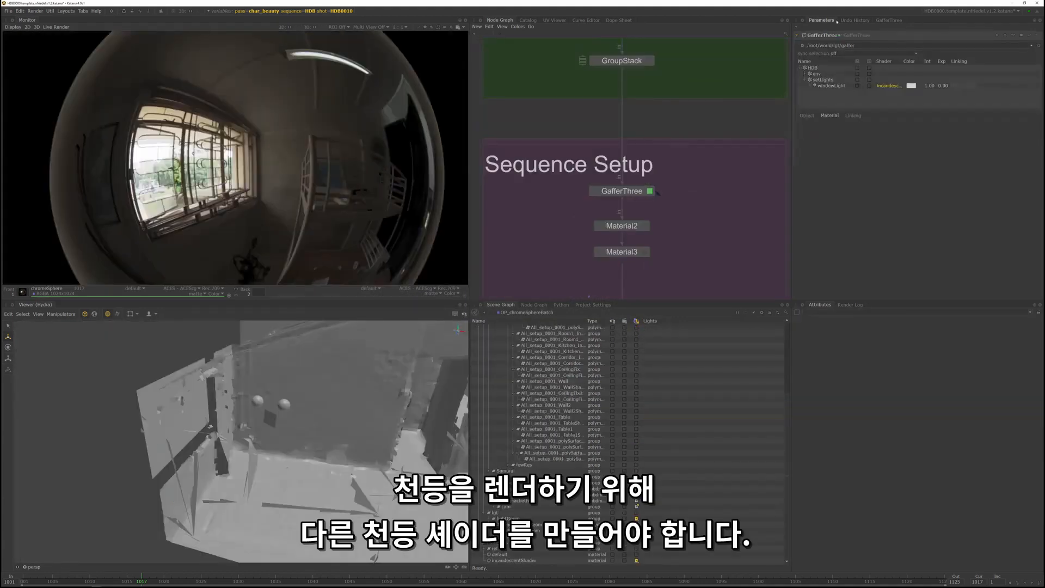
Step: Add an incandescence light to the setLights rig in GafferThree and name it ceilingLight
right_click(824, 81)
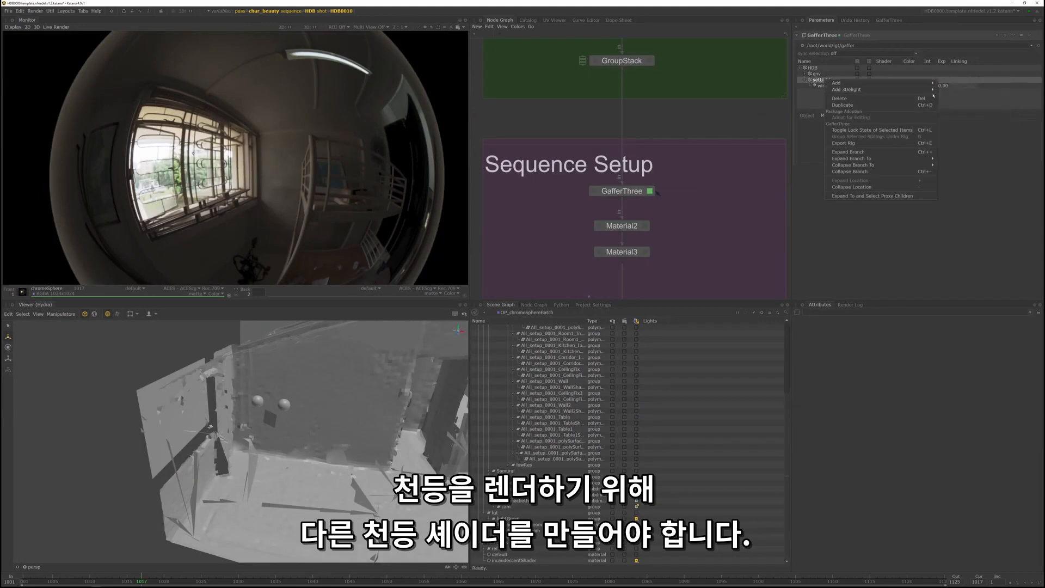
mouse_move(934, 91)
click(976, 128)
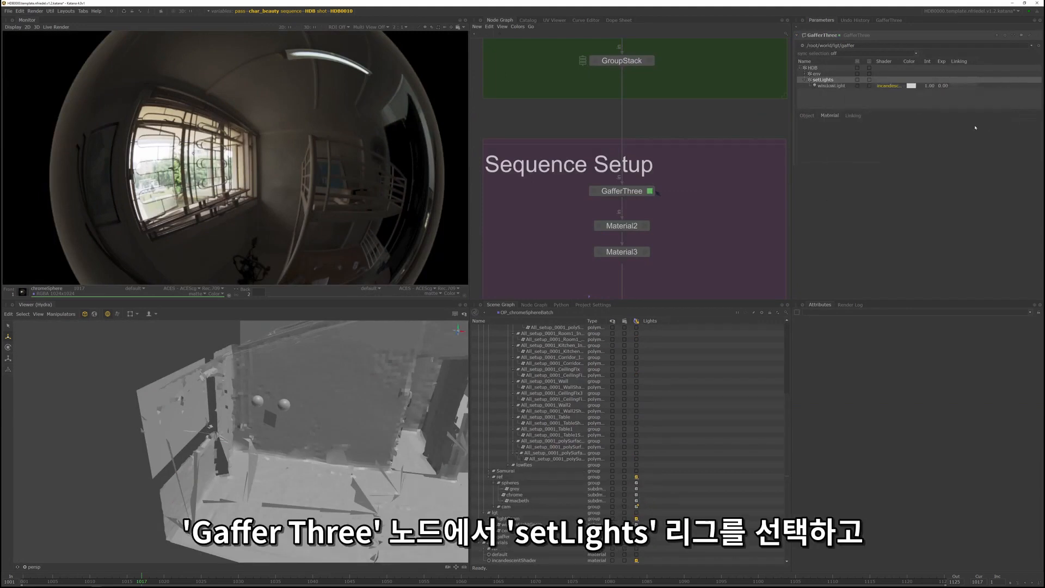
text(ce)
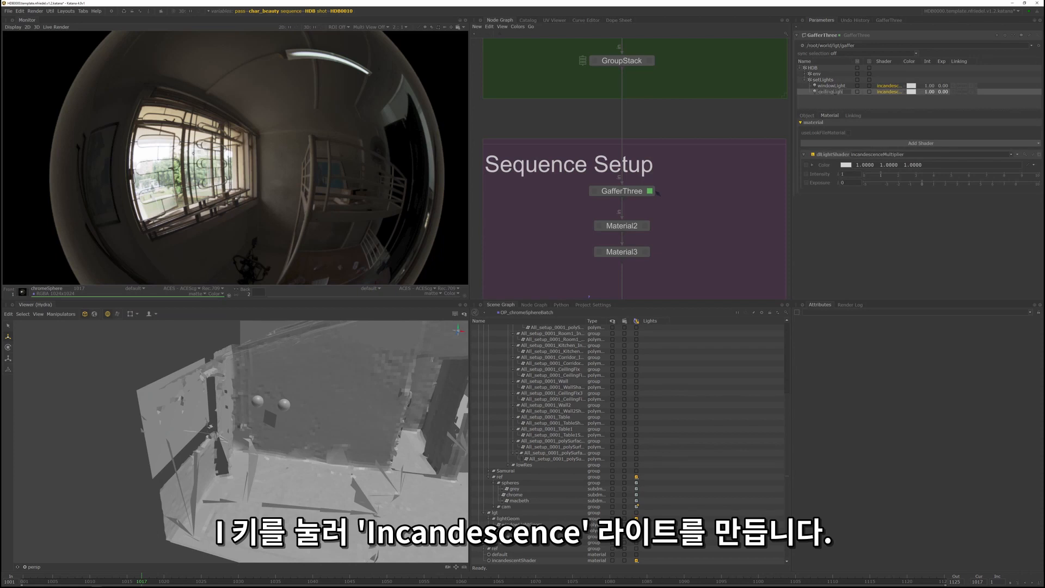
text(ilingLight)
key(Return)
Step: Assign ceilingLightGeom as the geometry controlled by the ceilingLight in GafferThree
click(807, 116)
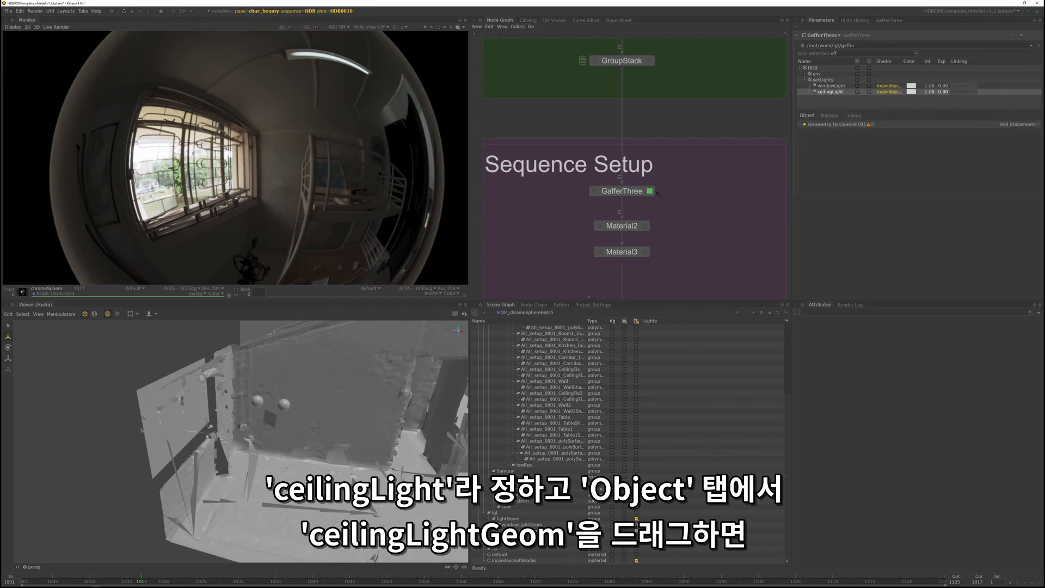
click(521, 530)
middle_drag(521, 530, 943, 108)
middle_drag(1021, 125, 1023, 125)
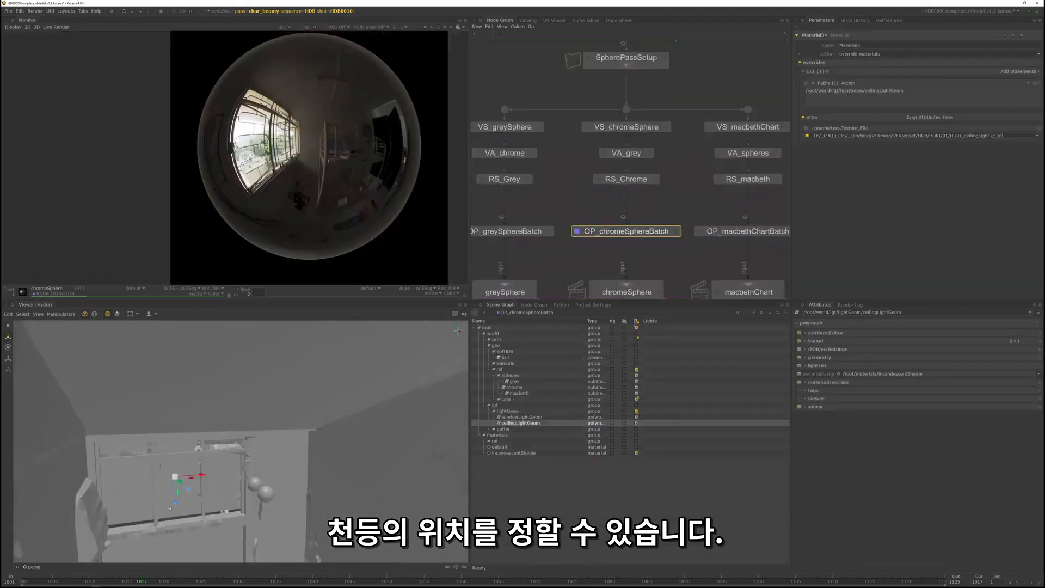
Step: Expand the SET geometry of setHDB to its scan meshes and collapse the lowRes group to expose the scanned ceiling
alt+drag(170, 509, 149, 469)
key(r)
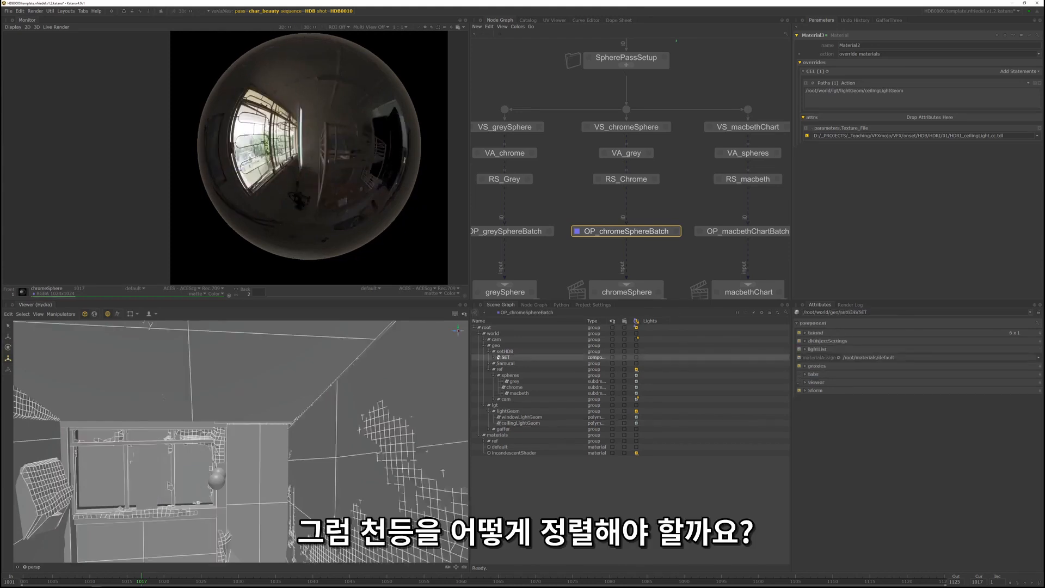
click(494, 358)
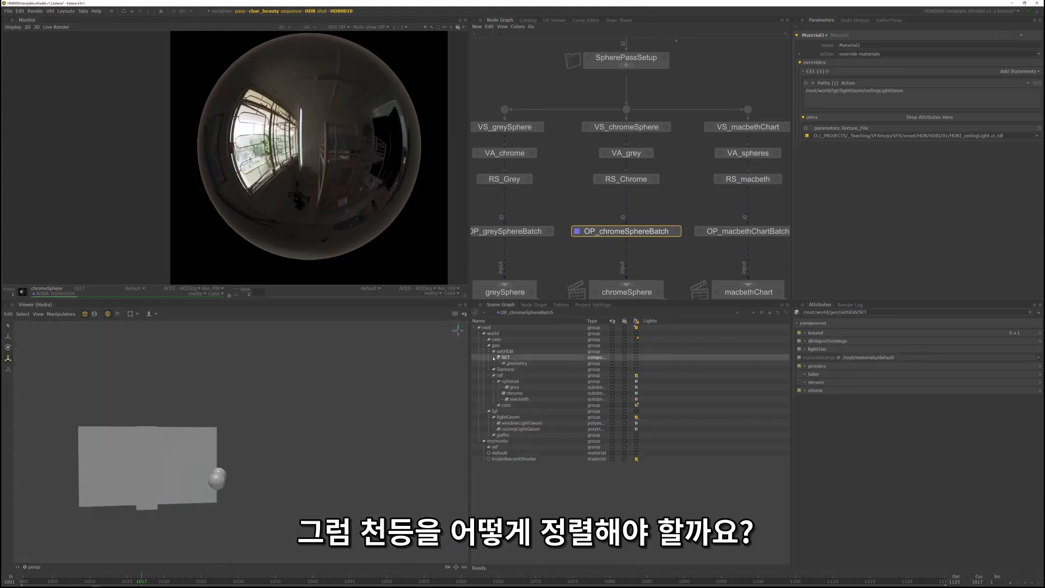
double_click(510, 365)
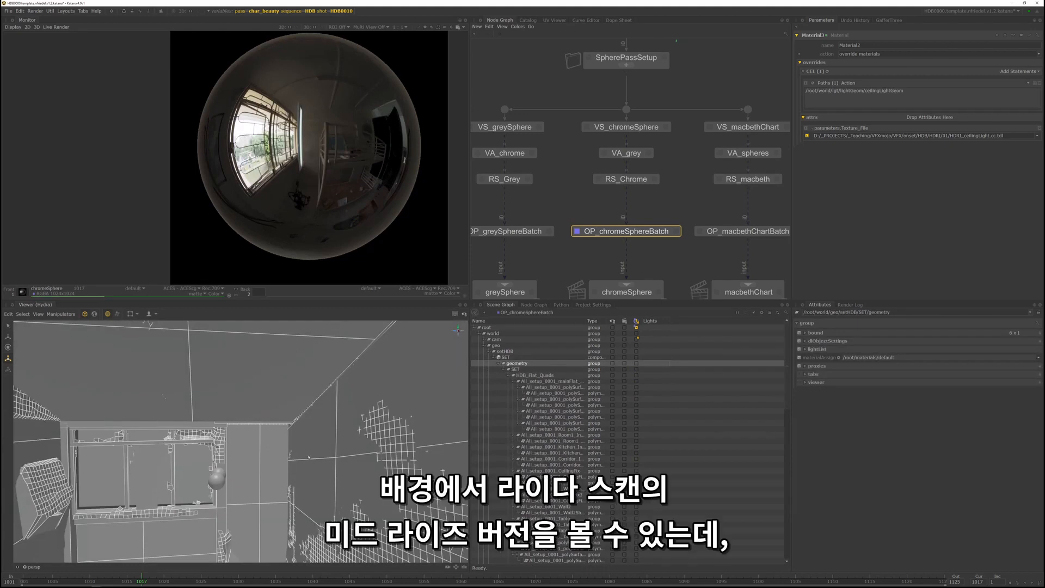
alt+drag(288, 468, 234, 395)
click(218, 412)
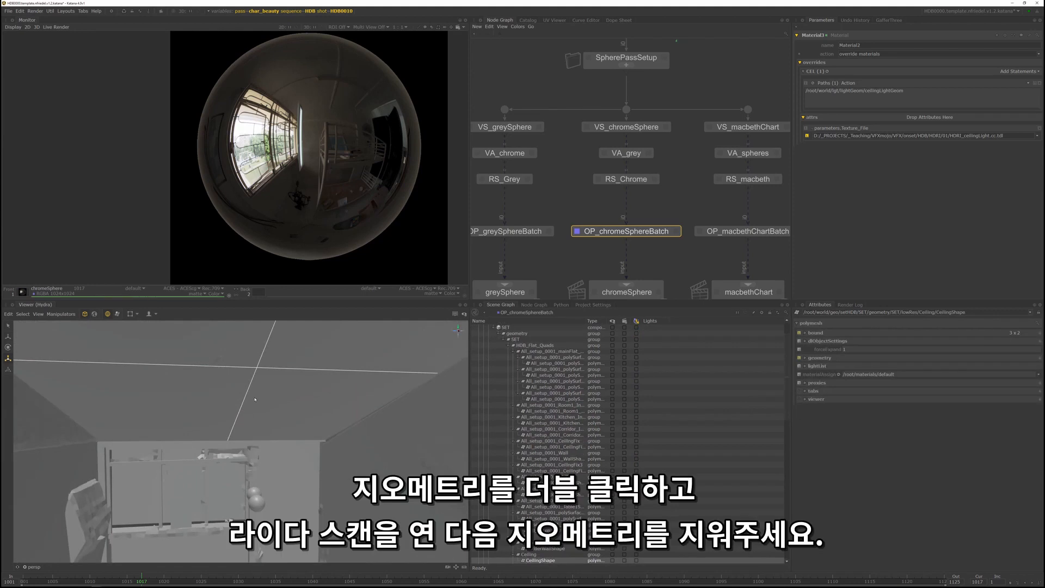
scroll(483, 472, down, 2)
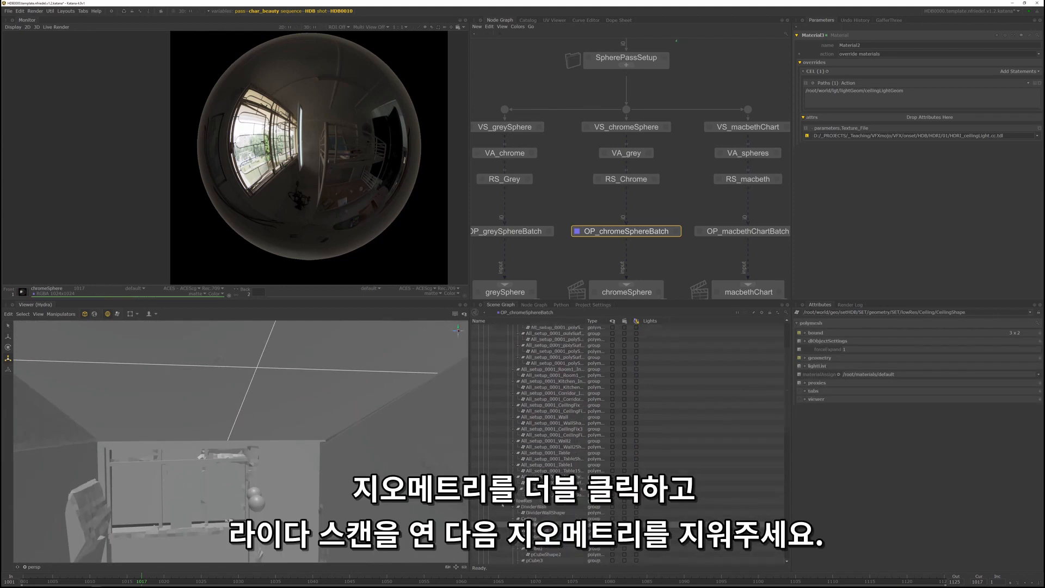
click(508, 501)
alt+drag(246, 458, 333, 410)
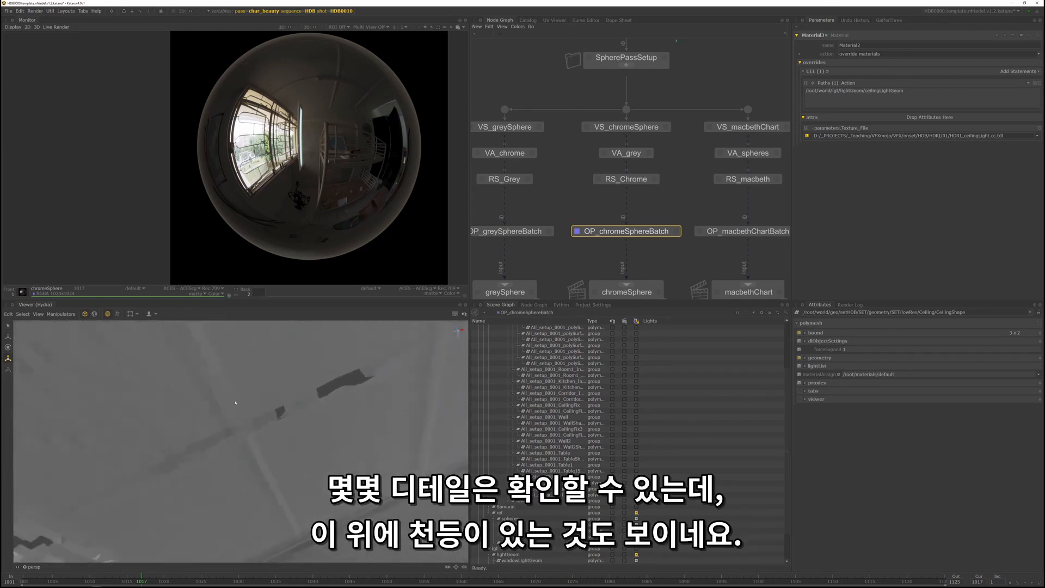
alt+drag(302, 363, 319, 424)
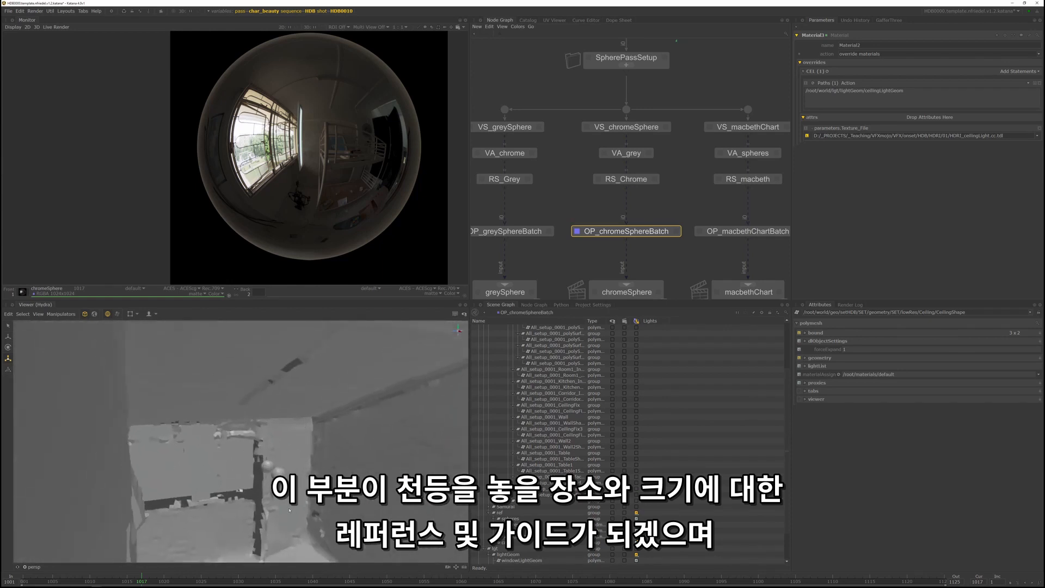
Step: Rotate ceilingLightGeom to lie flat and move it up towards the light fixture on the scanned ceiling
click(202, 484)
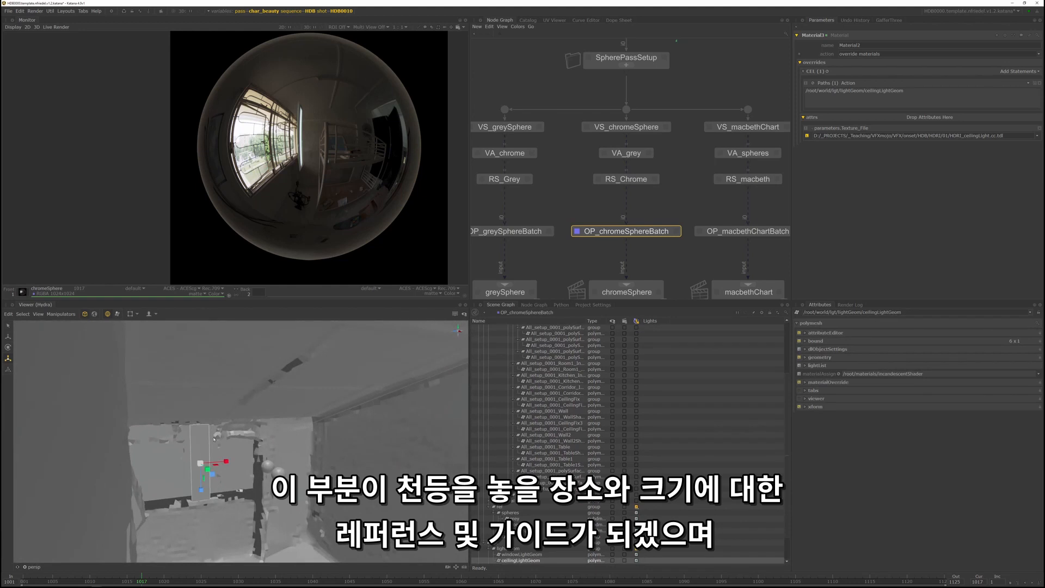
key(e)
drag(203, 455, 203, 506)
key(w)
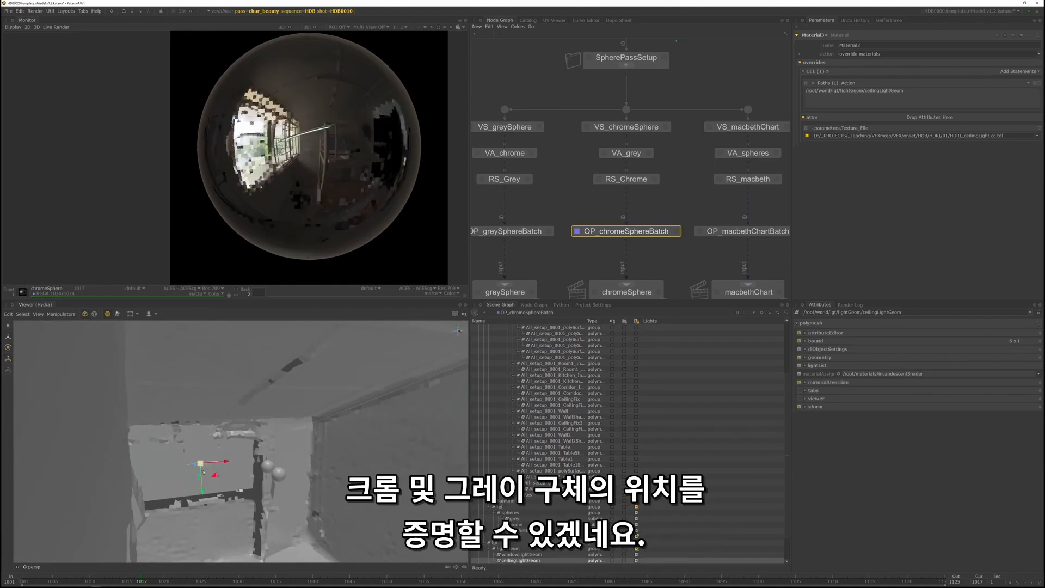
drag(229, 461, 248, 408)
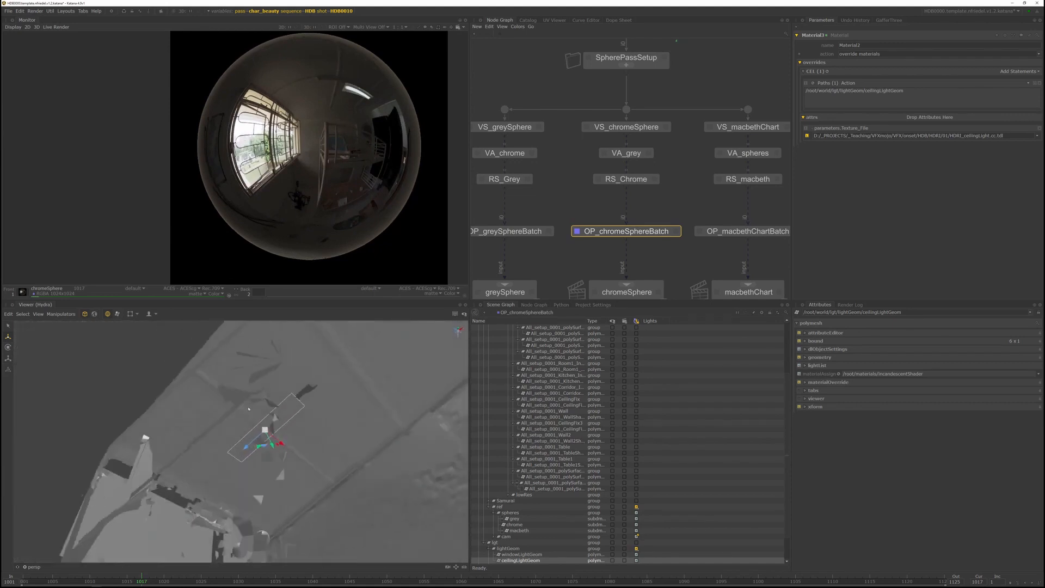
Step: Fine-tune ceilingLightGeom's position on the scanned ceiling fixture and scale it into a long, narrow strip
mouse_move(248, 449)
mouse_down()
mouse_move(267, 431)
mouse_move(265, 442)
mouse_up()
scroll(265, 443, up, 2)
alt+middle_drag(265, 443, 270, 449)
drag(249, 416, 251, 434)
key(r)
drag(250, 433, 265, 410)
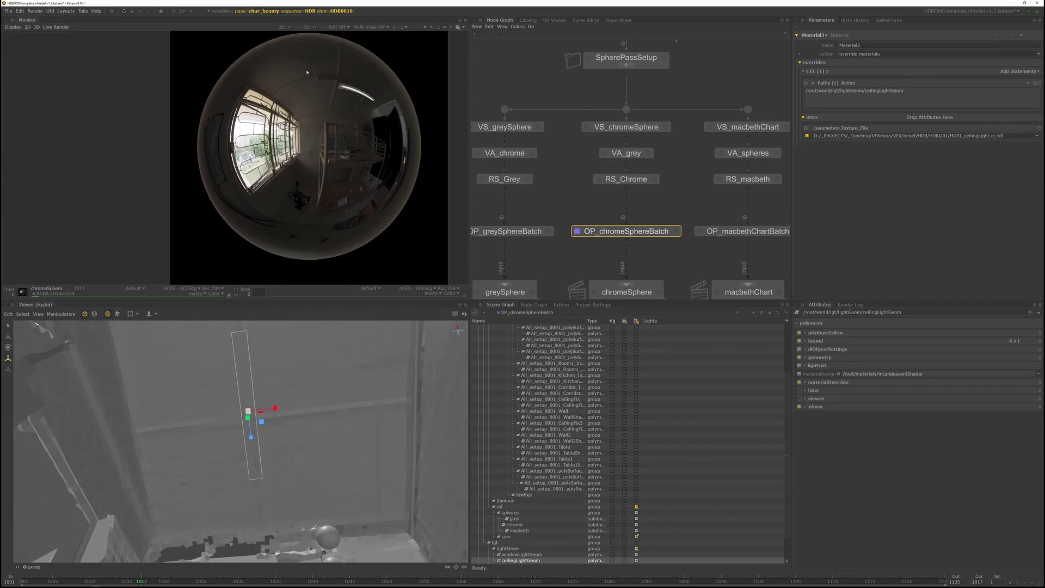
alt+drag(266, 388, 290, 435)
Step: Examine how the ceiling light and window line up with the HDRI in the chrome sphere render
key(e)
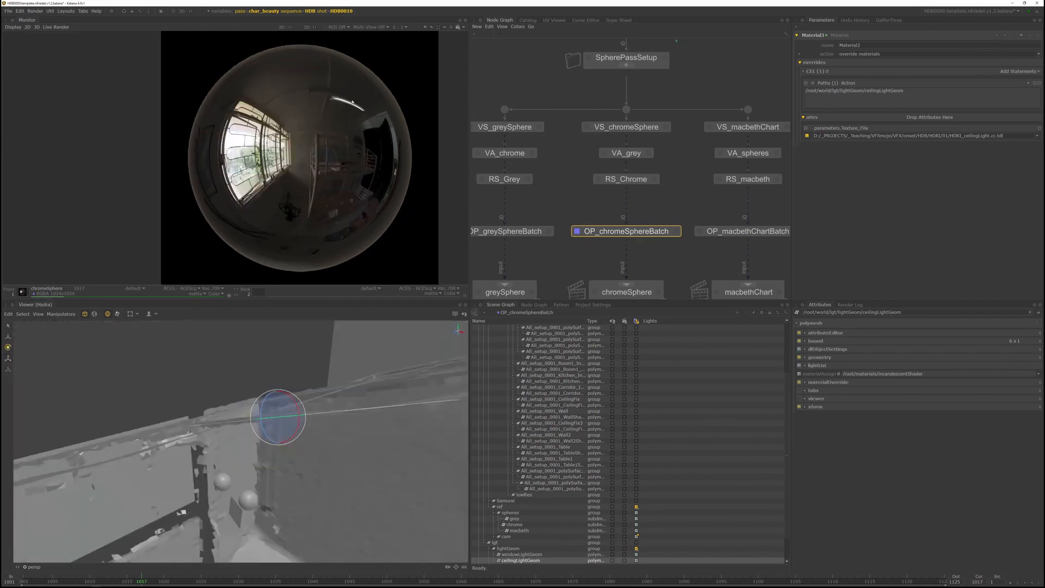
scroll(355, 109, up, 2)
middle_drag(354, 109, 358, 155)
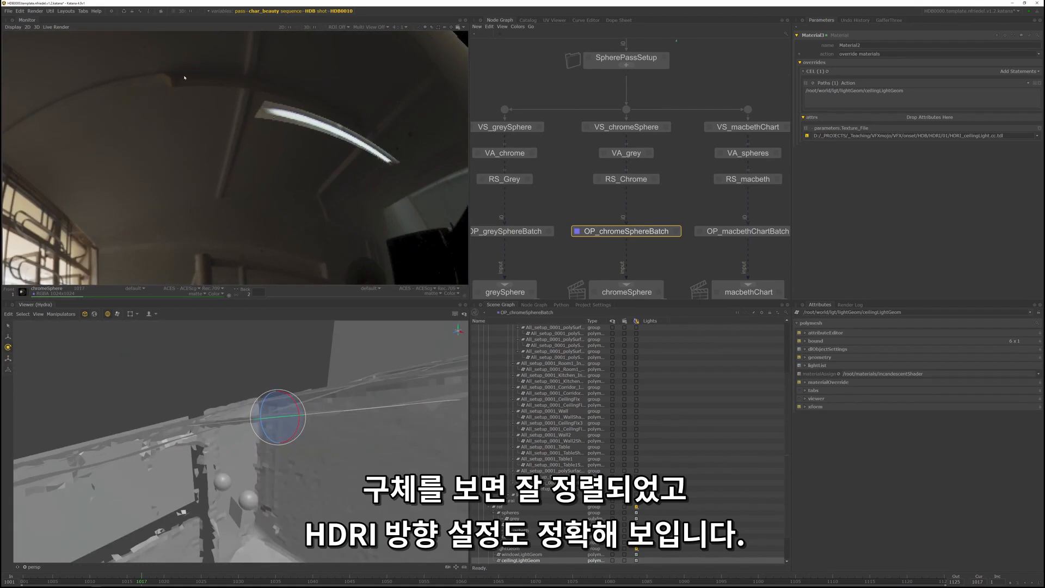
middle_drag(94, 259, 344, 95)
scroll(345, 95, down, 2)
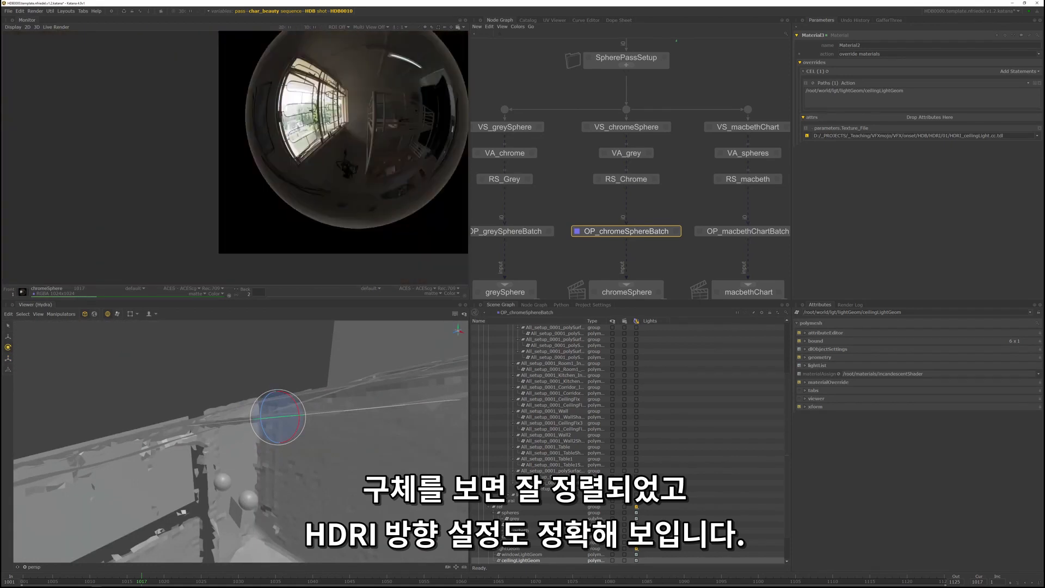
middle_drag(313, 153, 294, 171)
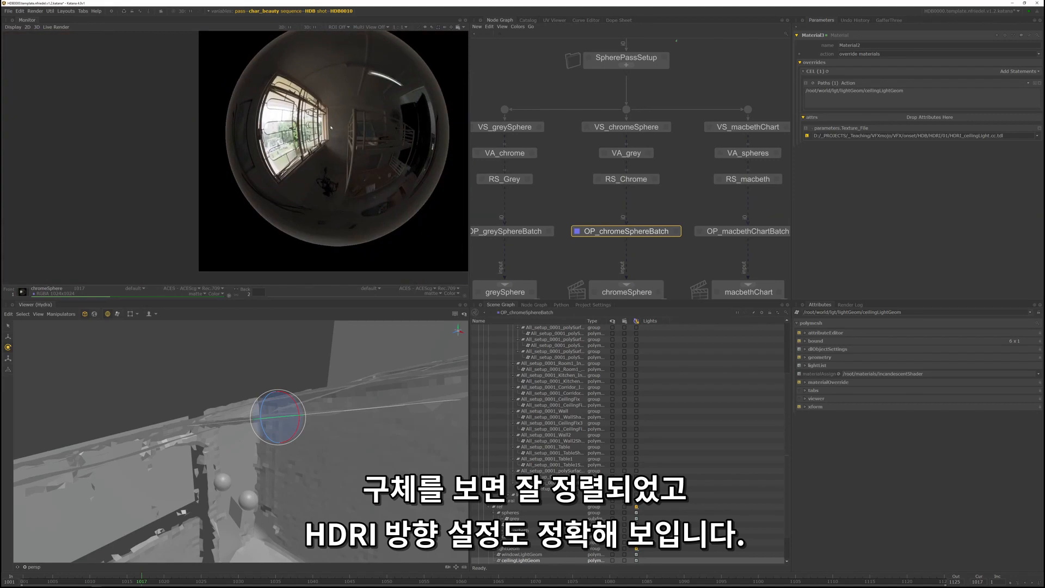
middle_drag(330, 127, 320, 137)
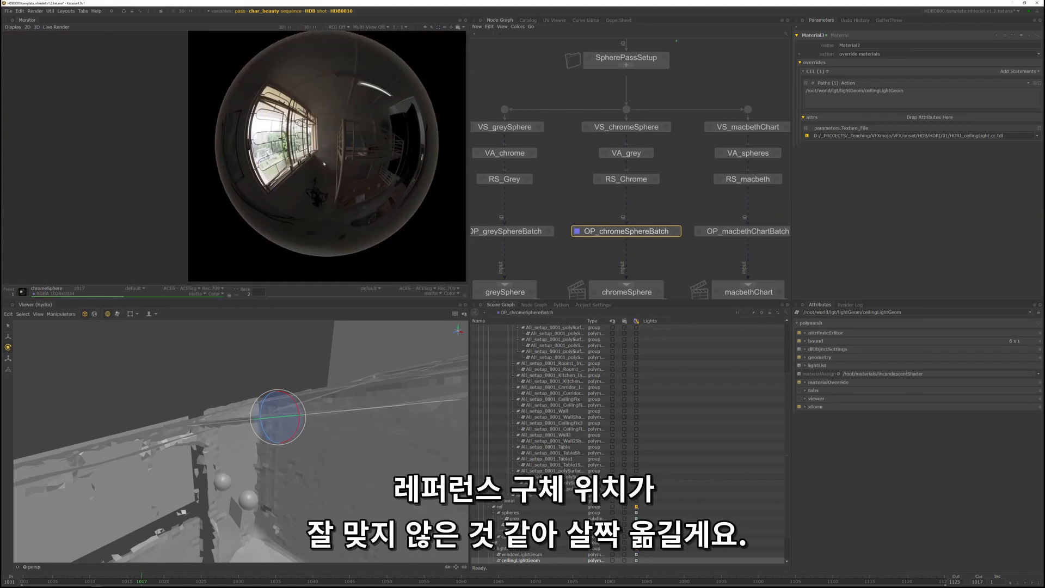
Step: Move the spheres group under ref within the room scan until the light reflections align with the HDRI
alt+drag(248, 473, 272, 414)
scroll(520, 466, down, 2)
click(511, 482)
key(w)
drag(210, 427, 216, 430)
scroll(225, 252, down, 2)
scroll(227, 247, up, 1)
middle_drag(227, 247, 236, 247)
drag(216, 430, 237, 437)
scroll(270, 107, up, 1)
middle_drag(235, 246, 277, 234)
drag(201, 442, 200, 443)
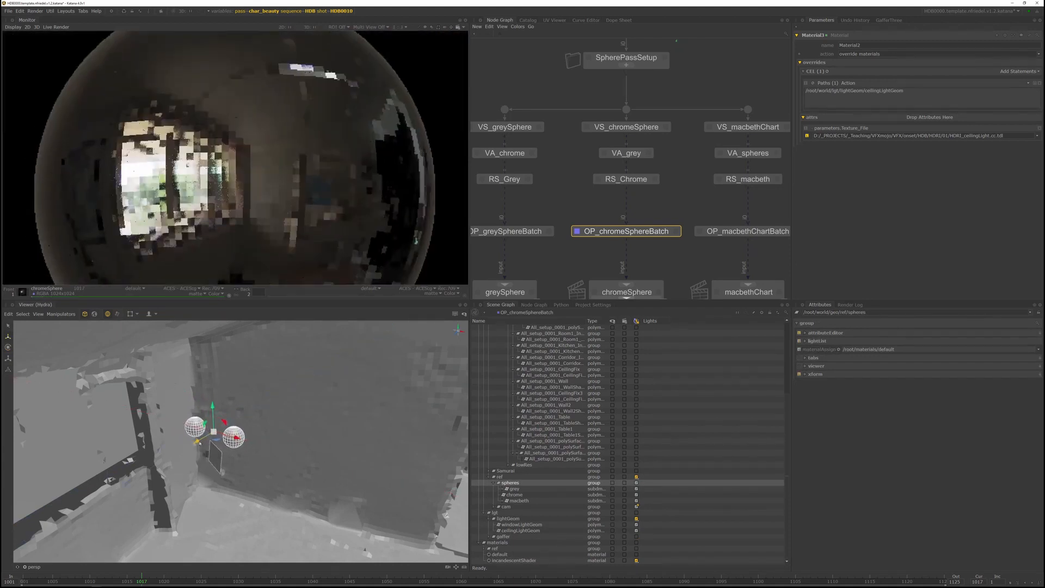
middle_drag(235, 235, 259, 214)
alt+drag(191, 430, 228, 443)
scroll(260, 427, down, 5)
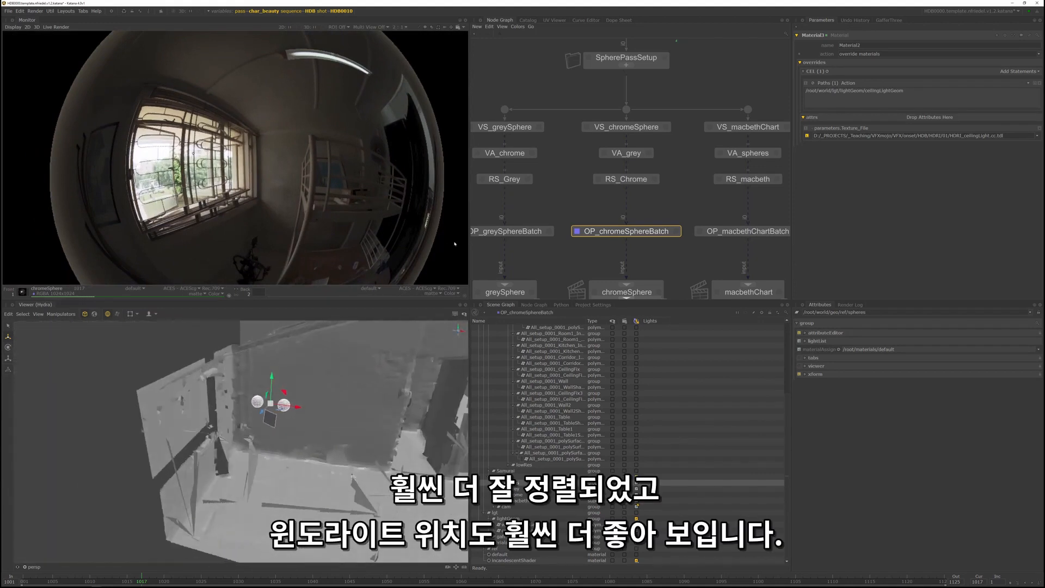
Step: Set the environment image of envLight in GafferThree to the HDRI01_noLights.CC.tdl map
click(352, 337)
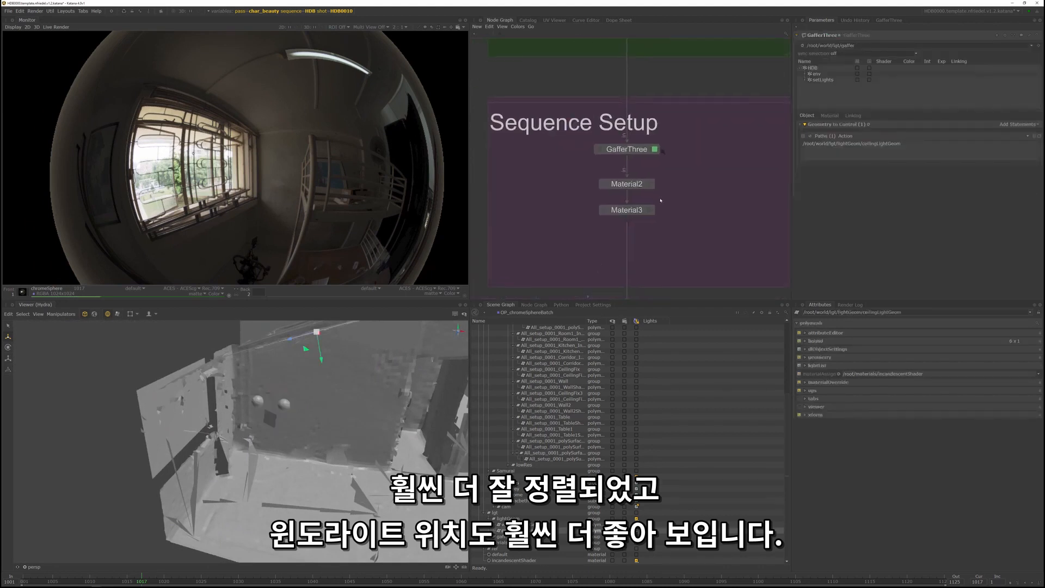
middle_drag(702, 145, 699, 163)
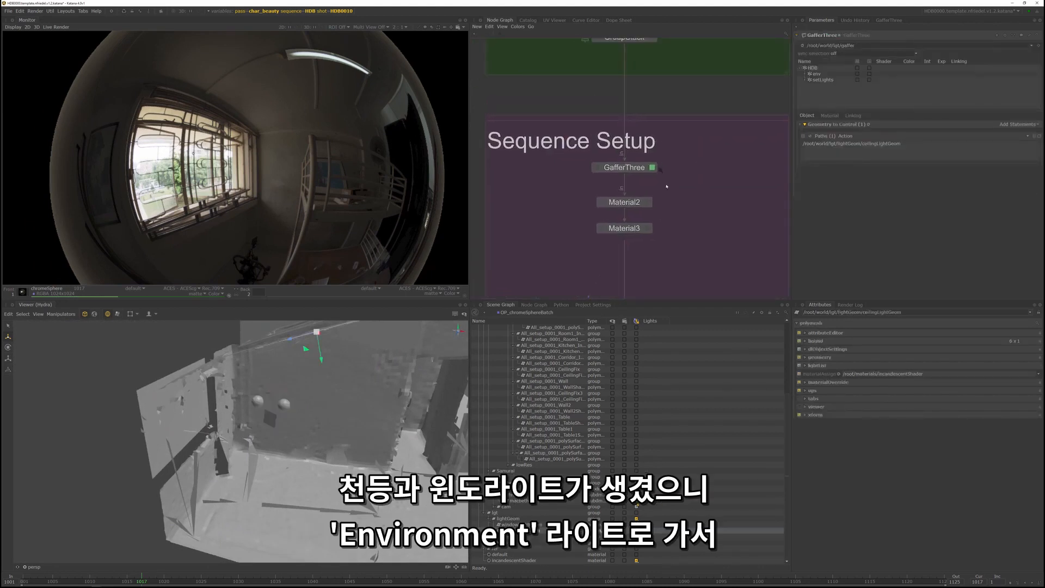
click(805, 75)
click(823, 80)
click(829, 115)
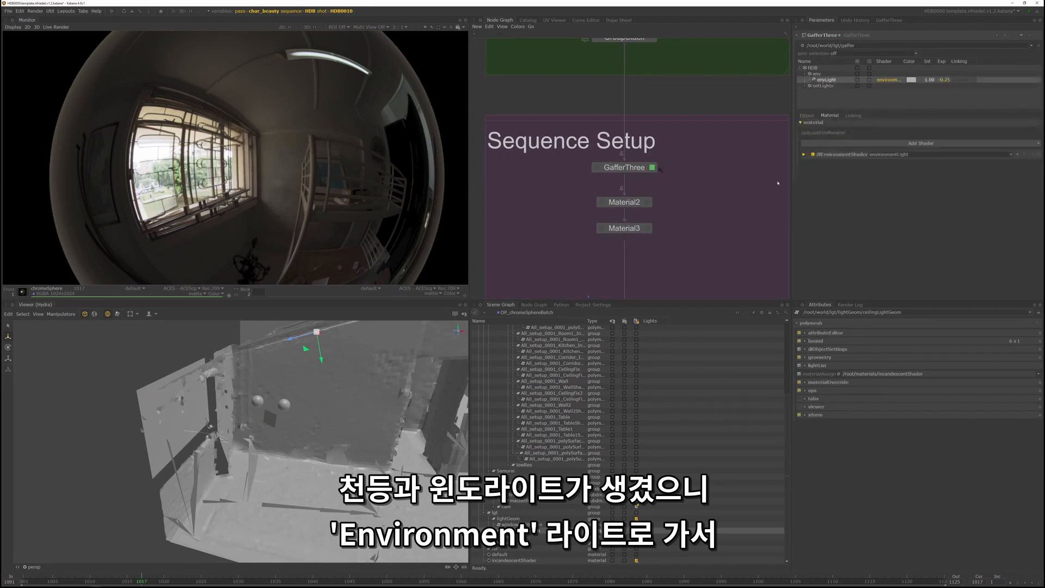
click(804, 154)
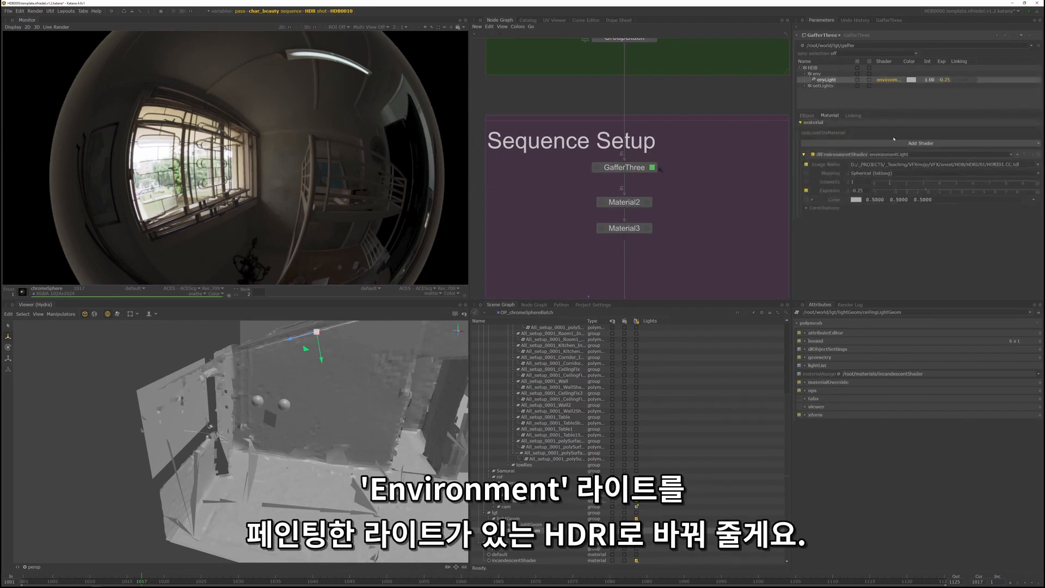
click(1038, 165)
click(1003, 173)
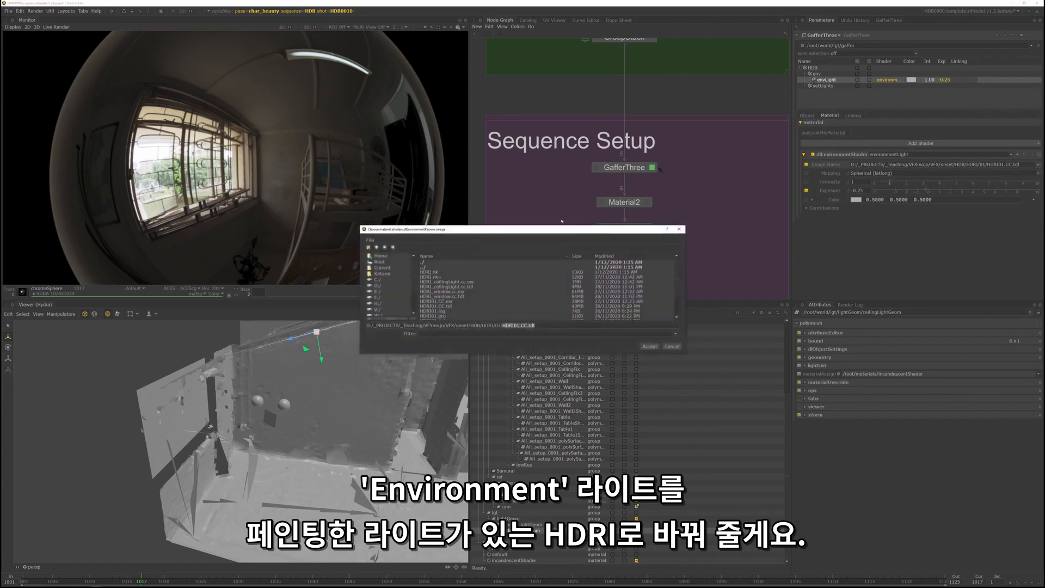
drag(541, 231, 663, 152)
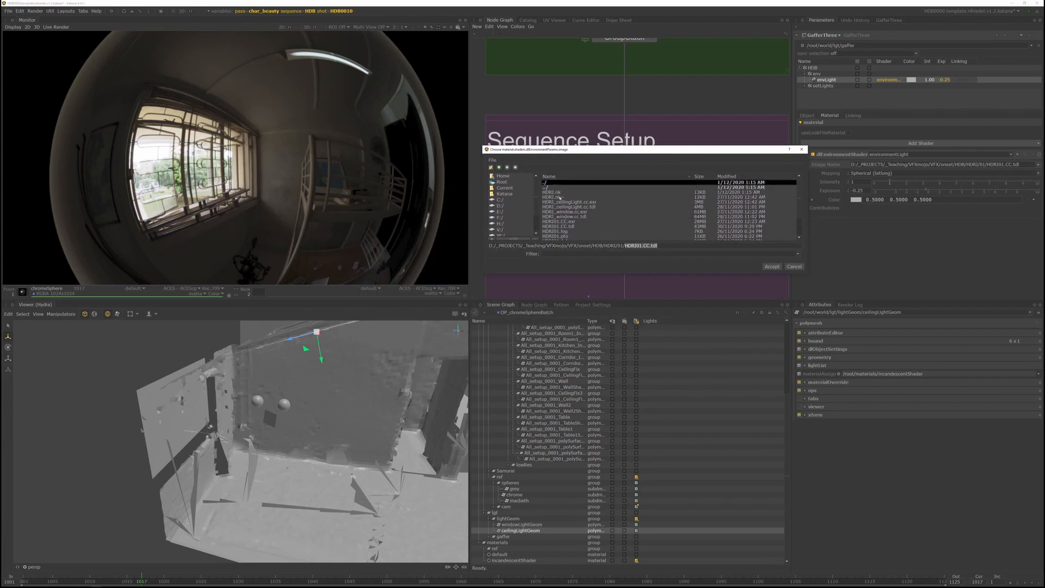
drag(651, 275, 651, 402)
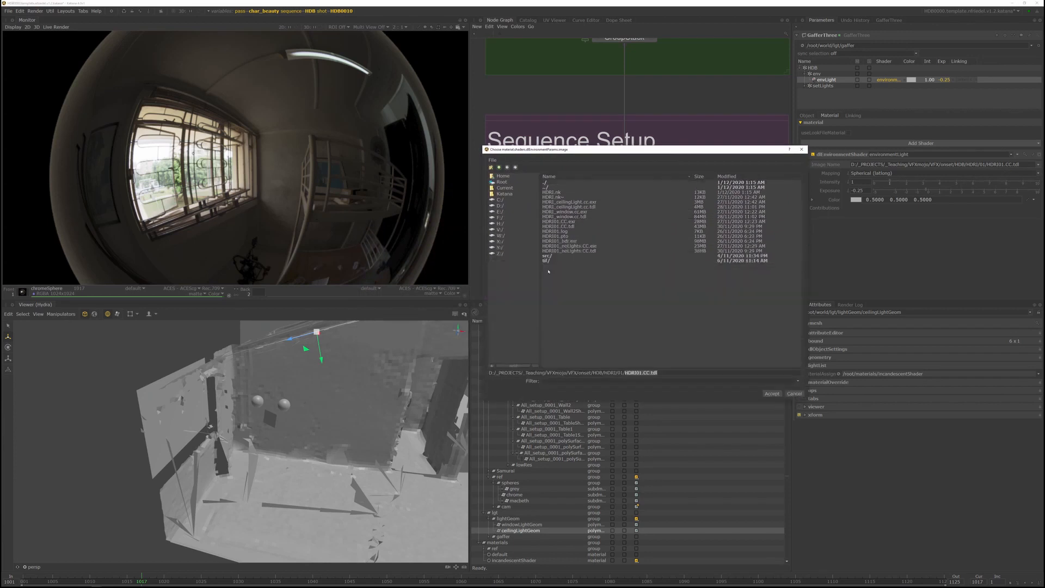
click(585, 252)
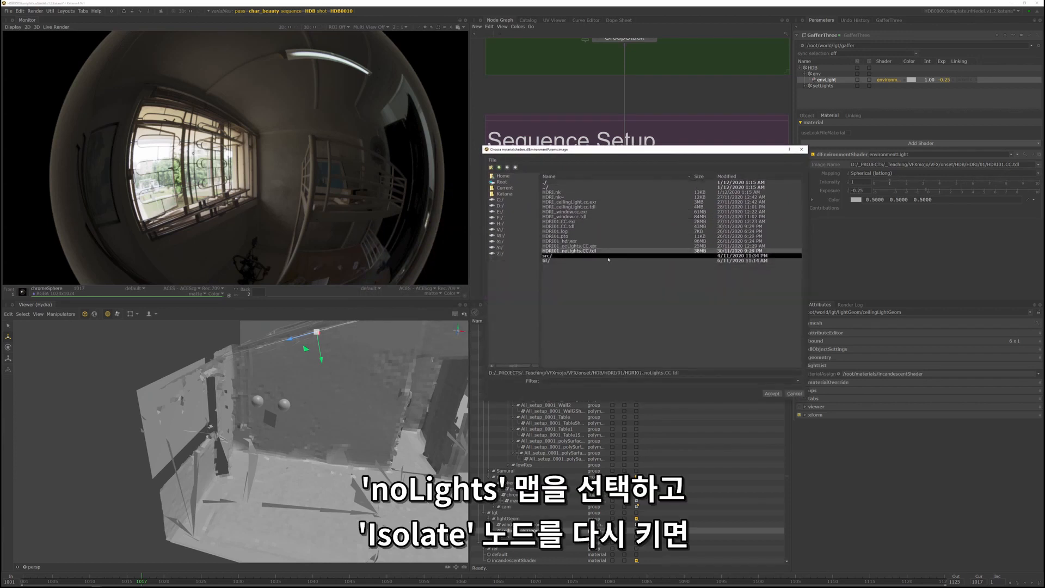
click(772, 393)
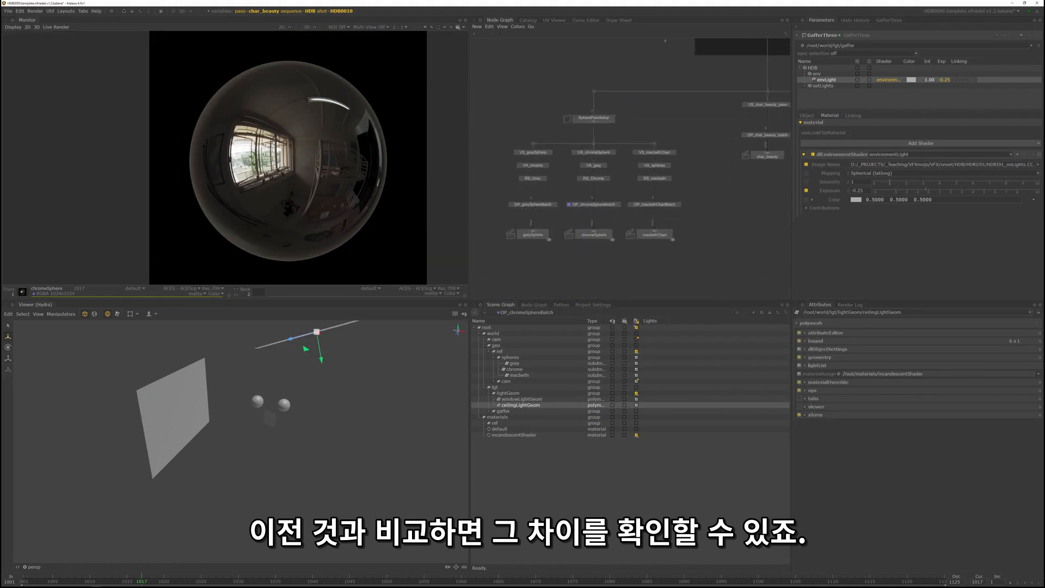
Step: Start a live render of the chromeSphere node and select the previous chrome render in the Catalog for comparison
right_click(602, 247)
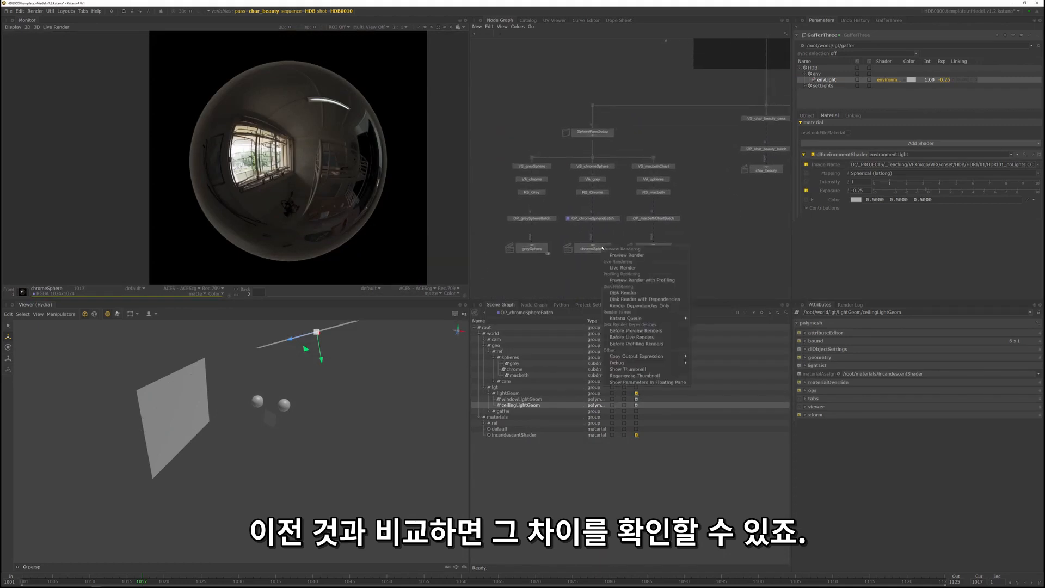
click(623, 268)
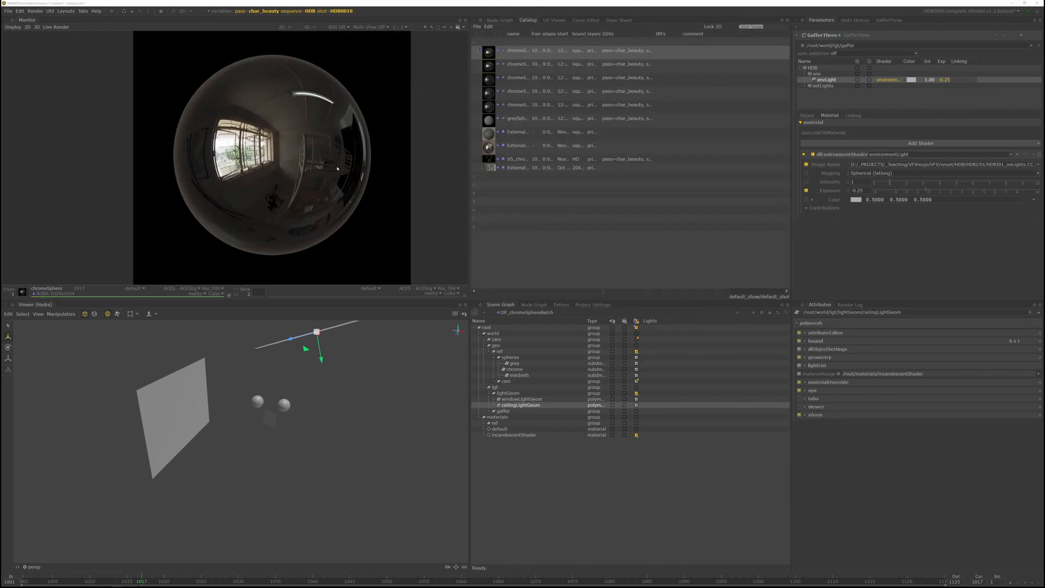
click(479, 65)
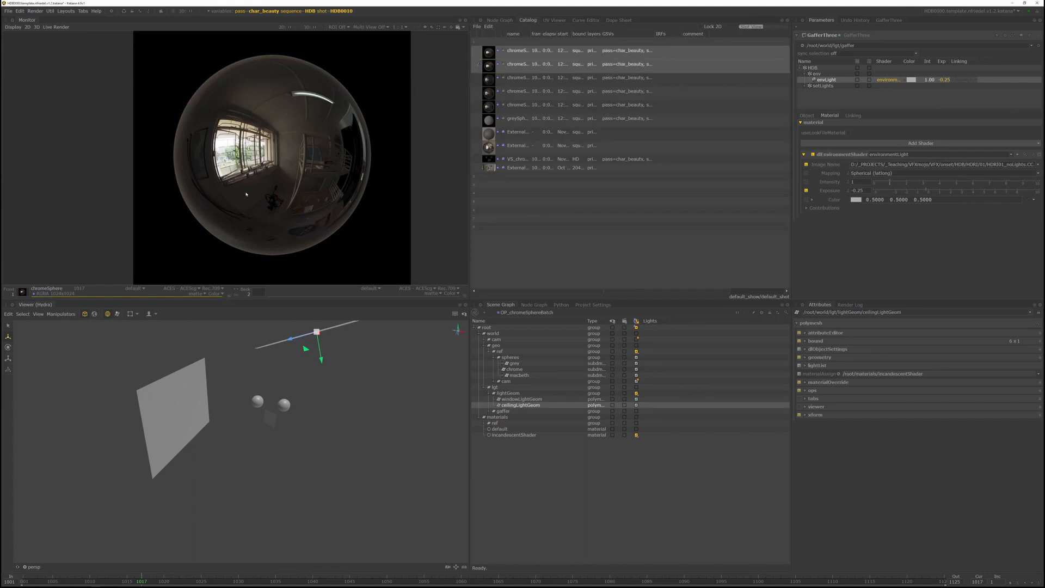
Step: Compare the new chrome sphere render with the previous one, examining the window and room reflections up close
scroll(247, 194, up, 5)
scroll(309, 134, down, 4)
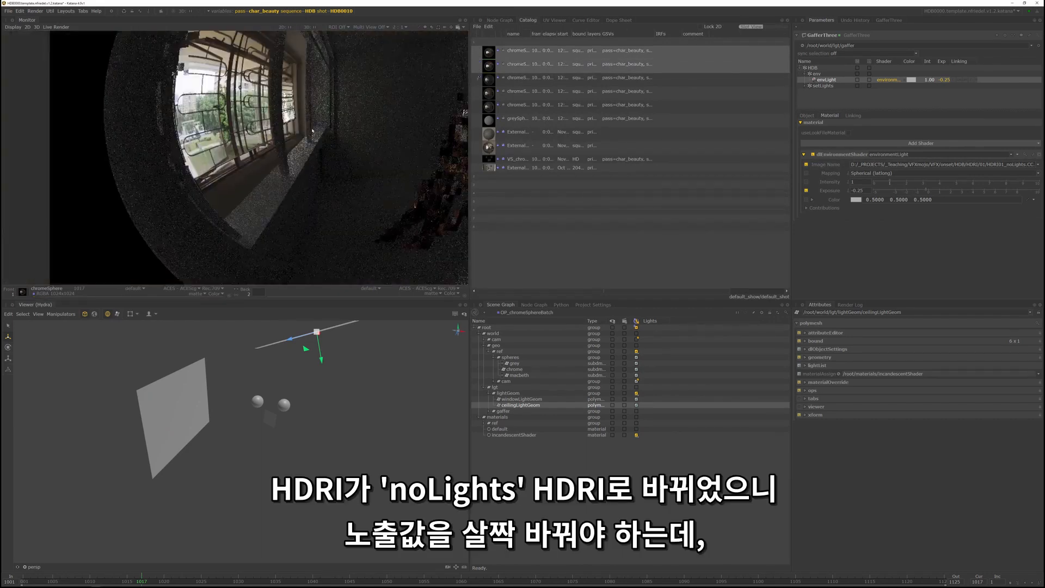
key(Up)
middle_drag(353, 70, 336, 122)
key(Down)
key(Up)
key(Down)
key(Up)
key(Down)
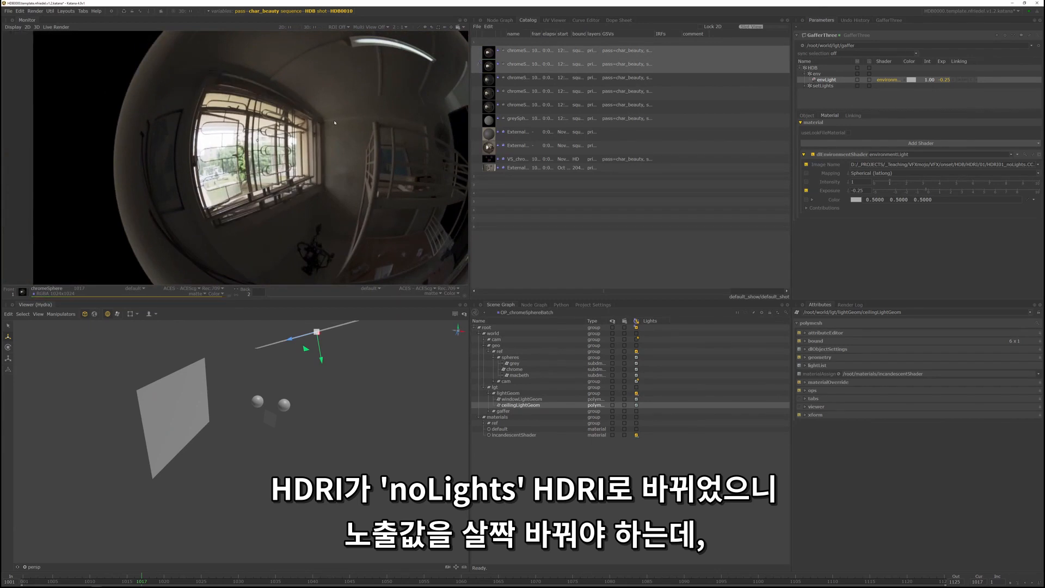
key(Up)
key(Down)
key(Up)
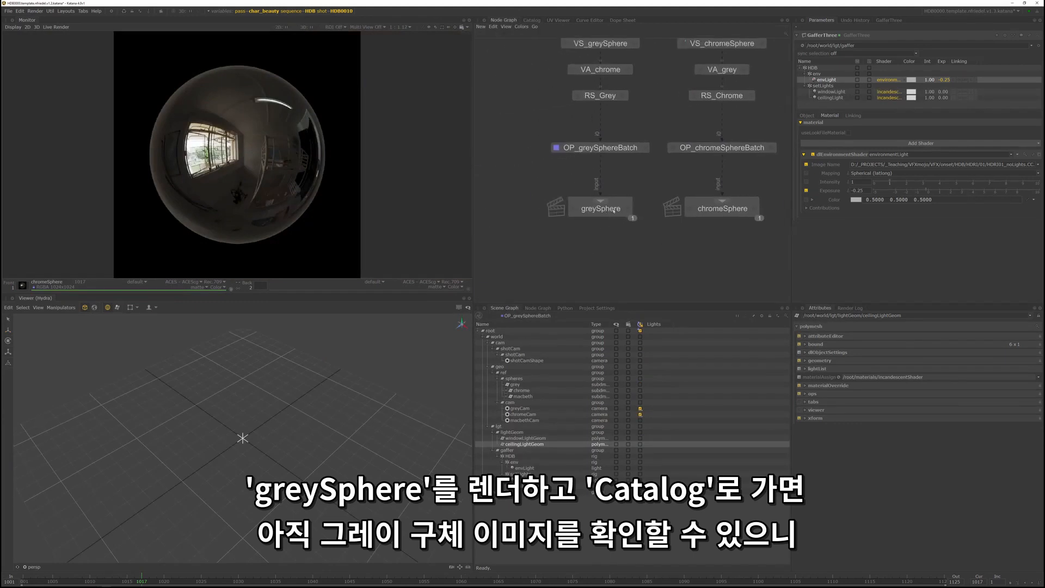
Step: Start a live render of the greySphere node and show the Catalog
right_click(614, 211)
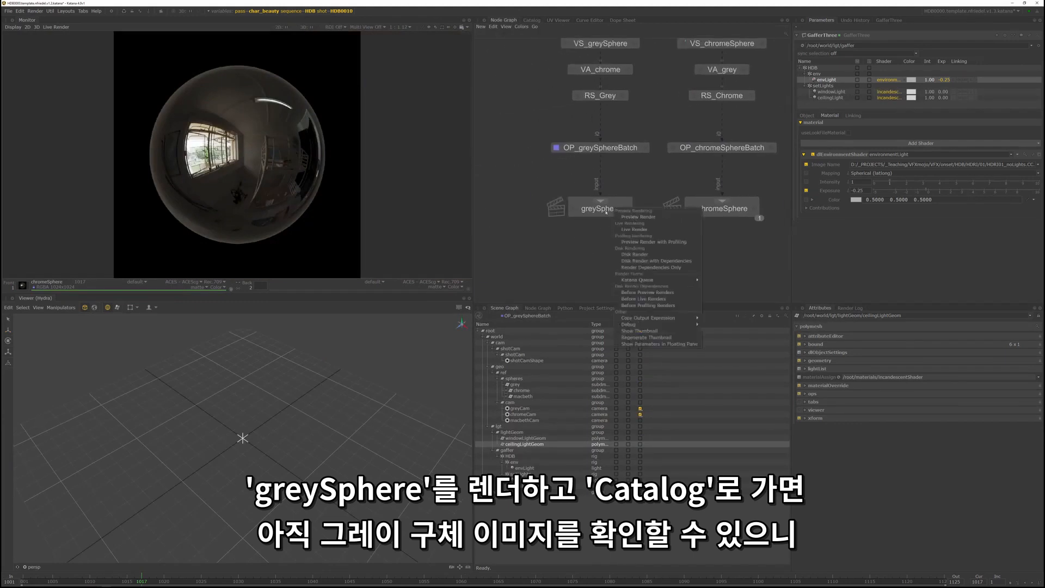
click(646, 229)
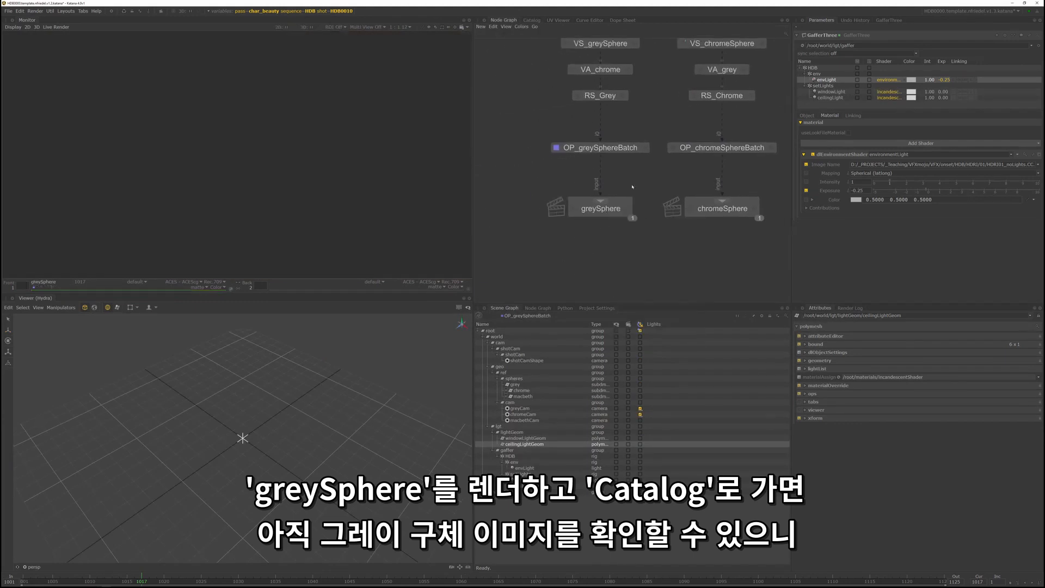
click(532, 20)
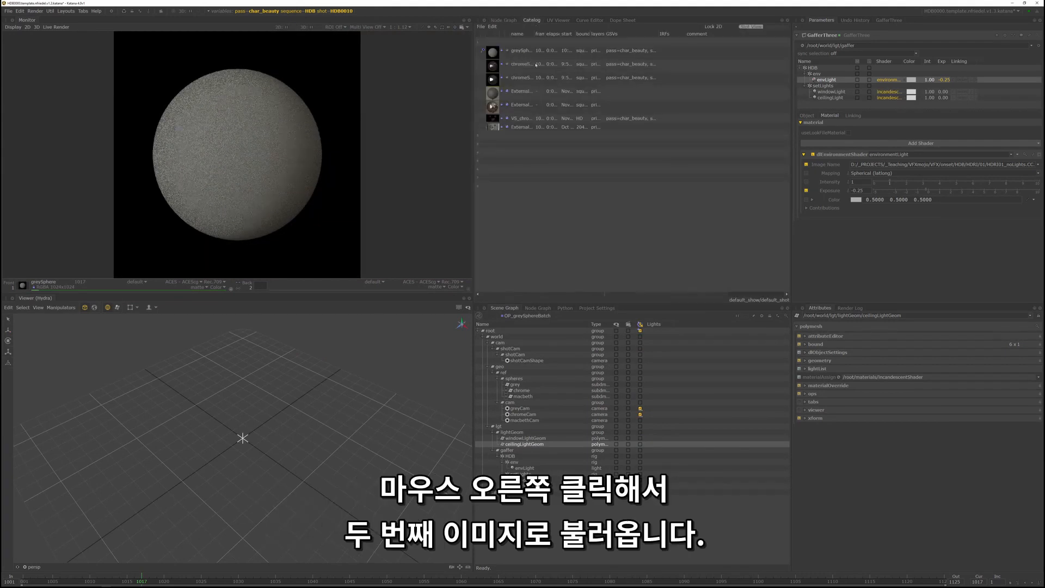
Step: Load the external grey sphere photo as the back image and overlay the greySphere render on it for comparison
right_click(478, 93)
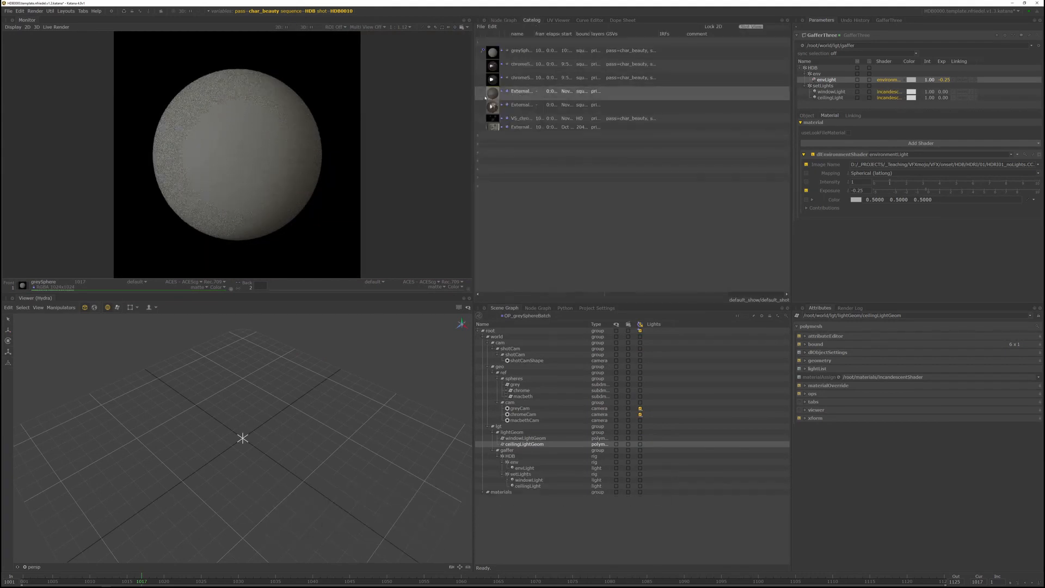
click(482, 96)
drag(496, 97, 237, 66)
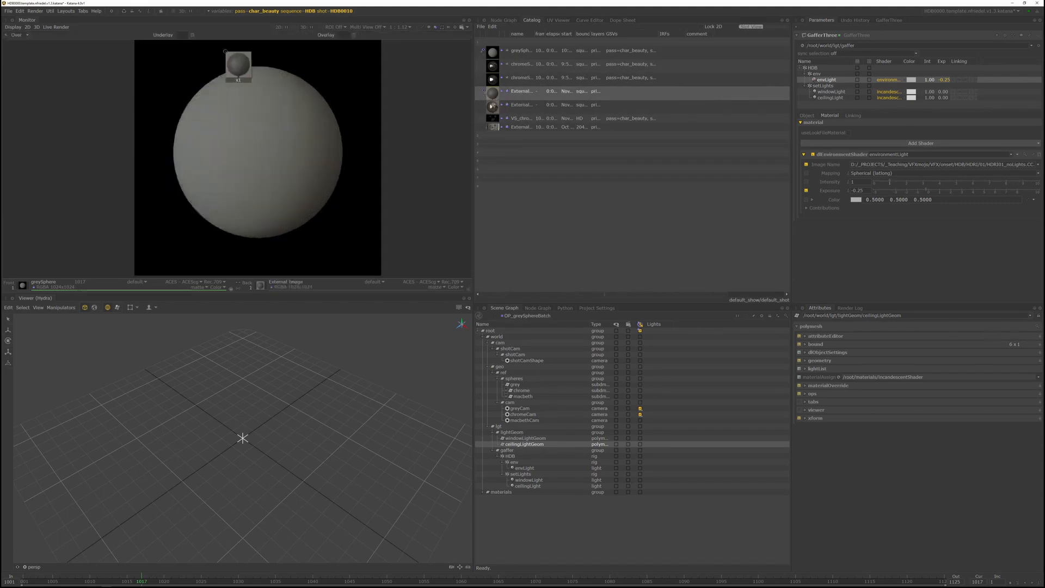
middle_drag(240, 82, 314, 83)
key(Tab)
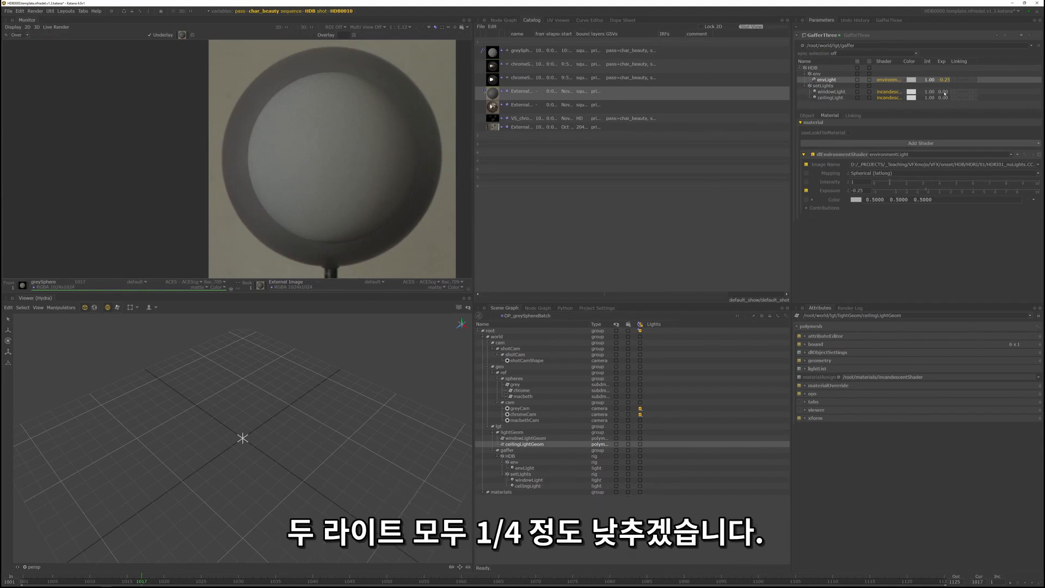
Step: Set the exposure of both windowLight and ceilingLight to -0.25 in GafferThree
click(503, 20)
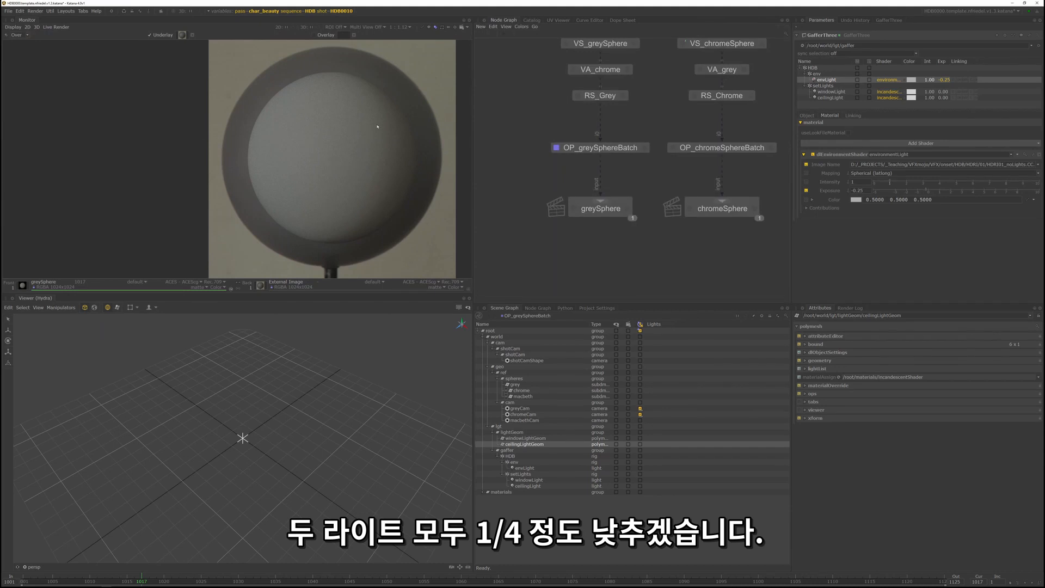
click(939, 92)
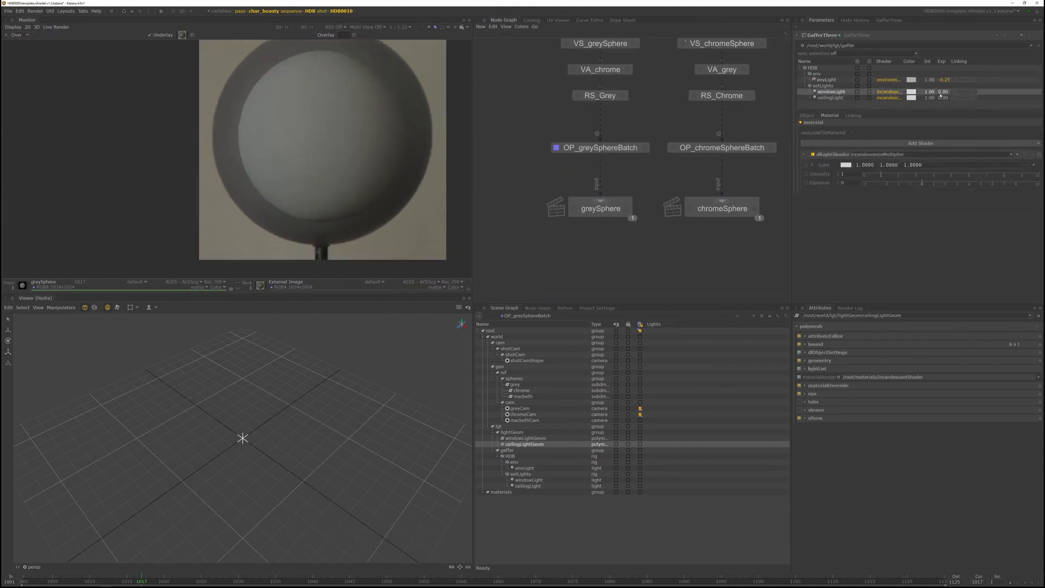
text(-0.25)
key(Return)
click(946, 99)
double_click(946, 98)
text(-0.25)
key(Return)
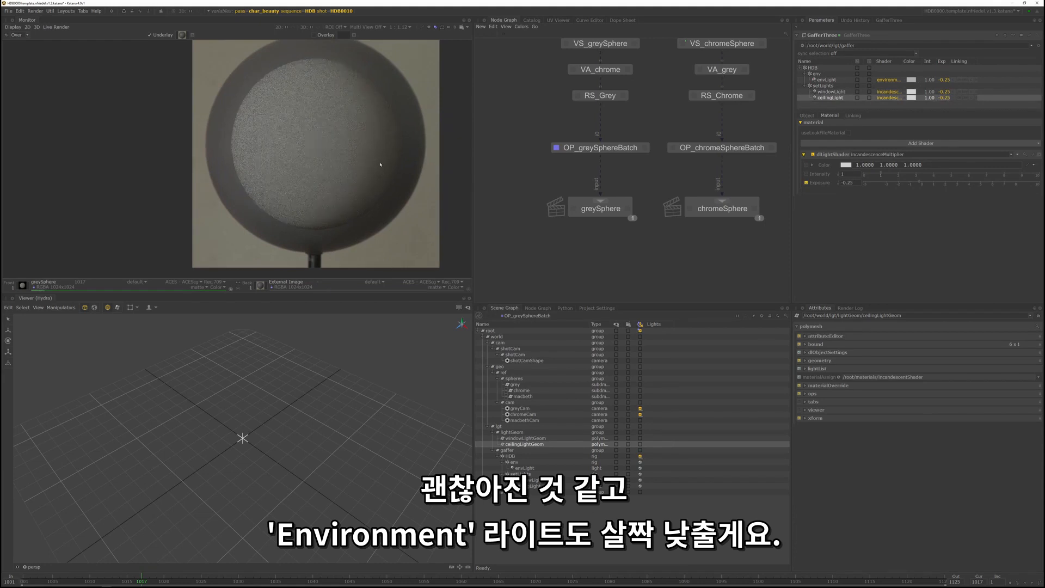
Step: Probe the grey levels on the sphere comparison and lower envLight's exposure to -0.50
key(p)
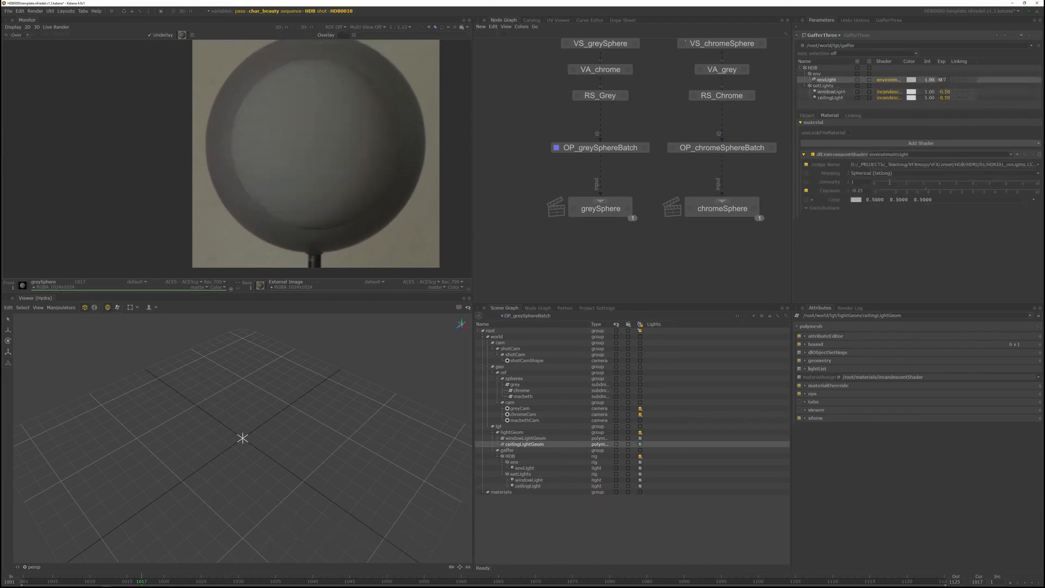
double_click(945, 80)
key(Return)
ctrl+drag(383, 157, 269, 126)
Step: Set windowLight's exposure to -0.25 to balance the darker environment light
click(940, 92)
click(940, 92)
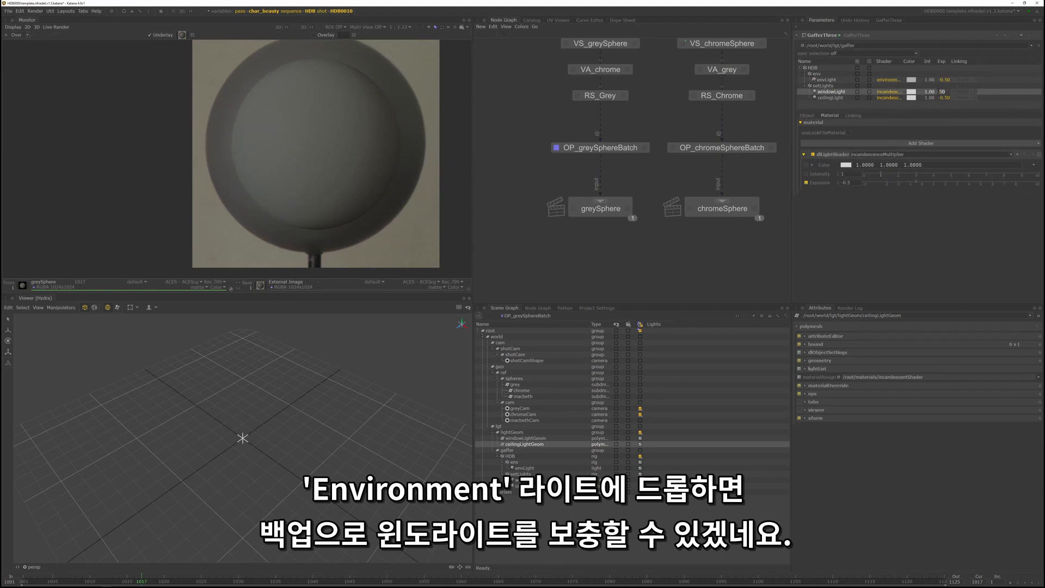
text(-0.25)
key(Return)
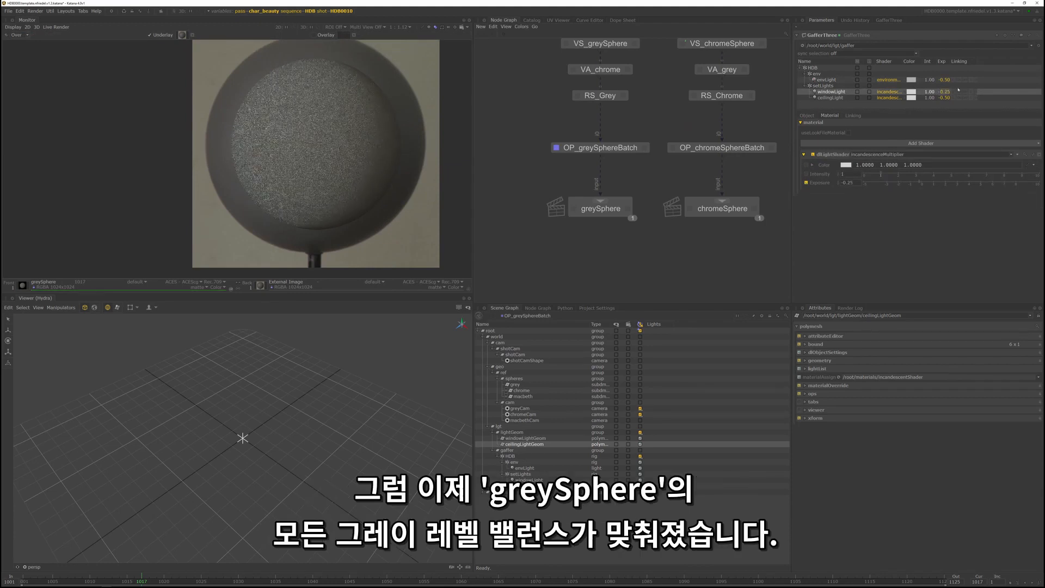